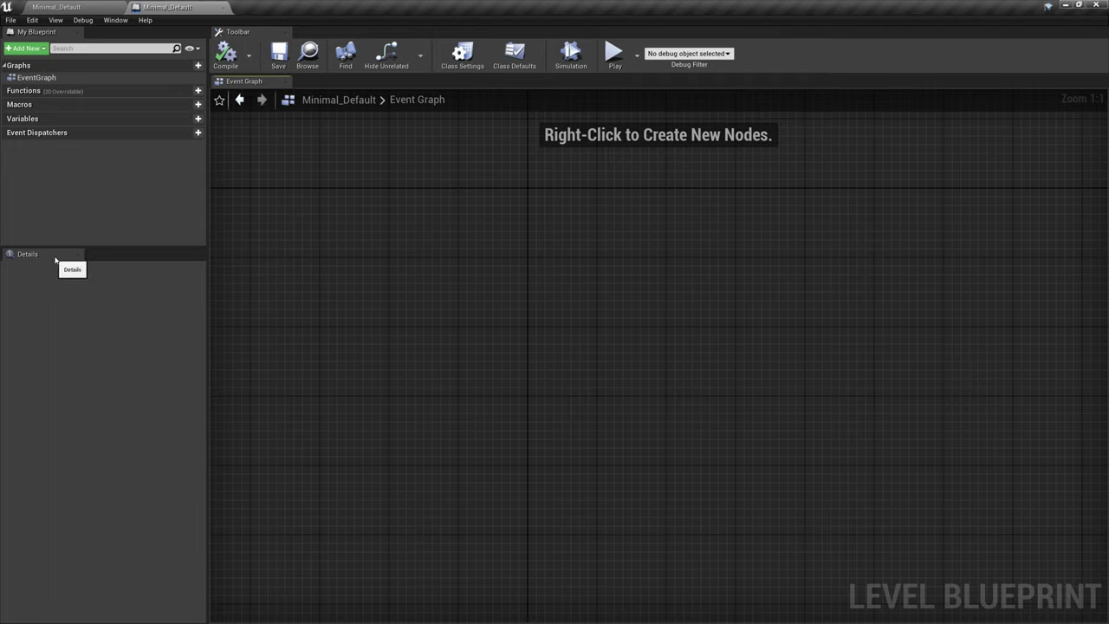
Add a new Level Blueprint variable named Test
left_click(116, 21)
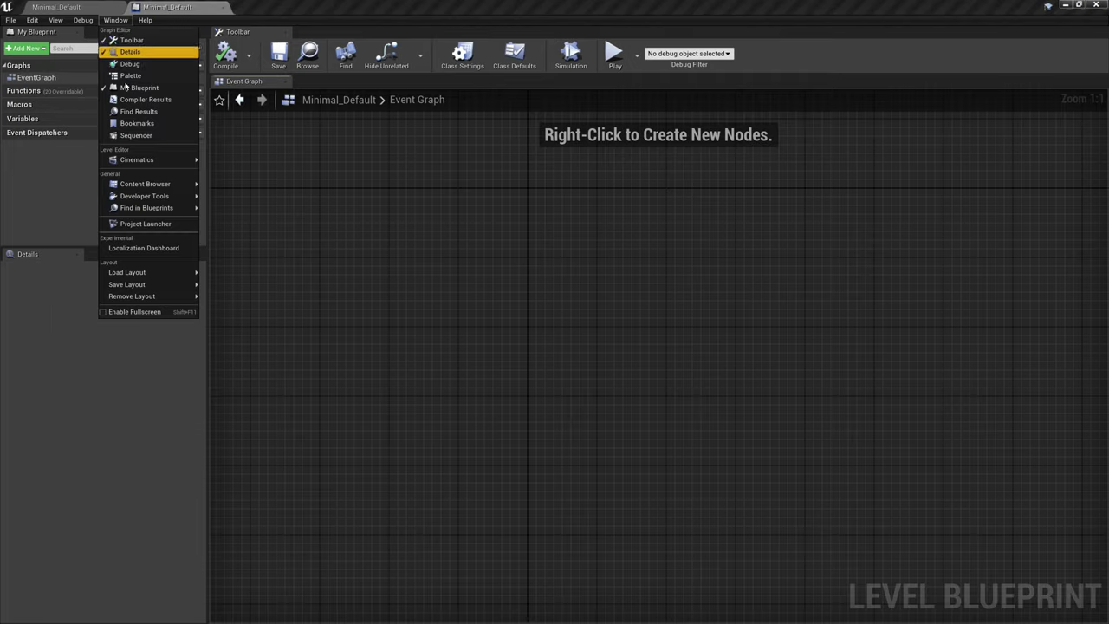
left_click(302, 158)
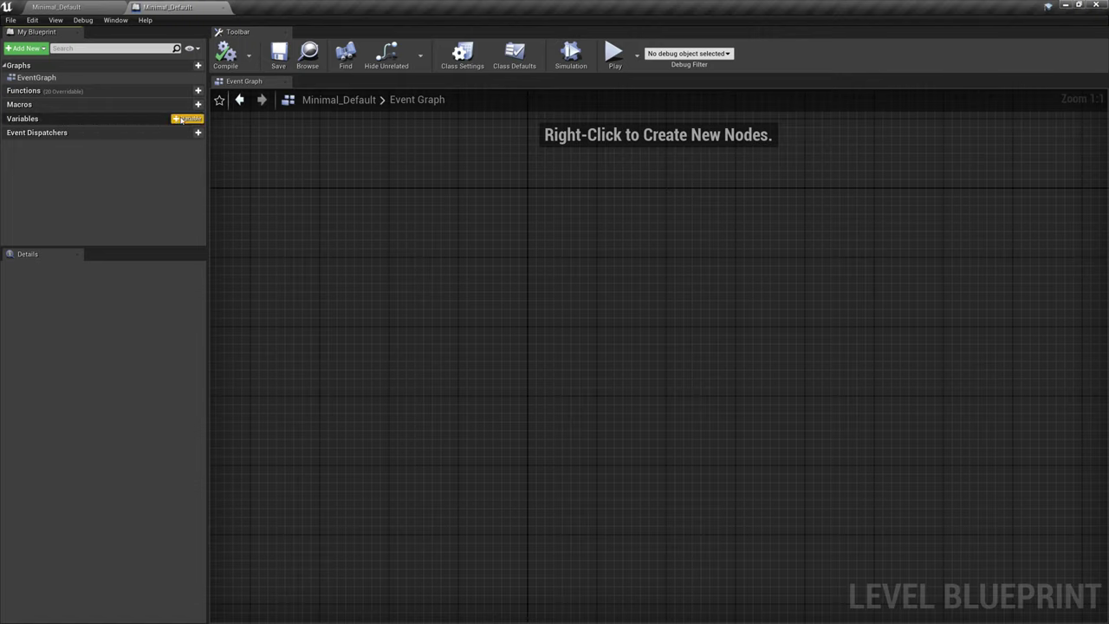
left_click(188, 121)
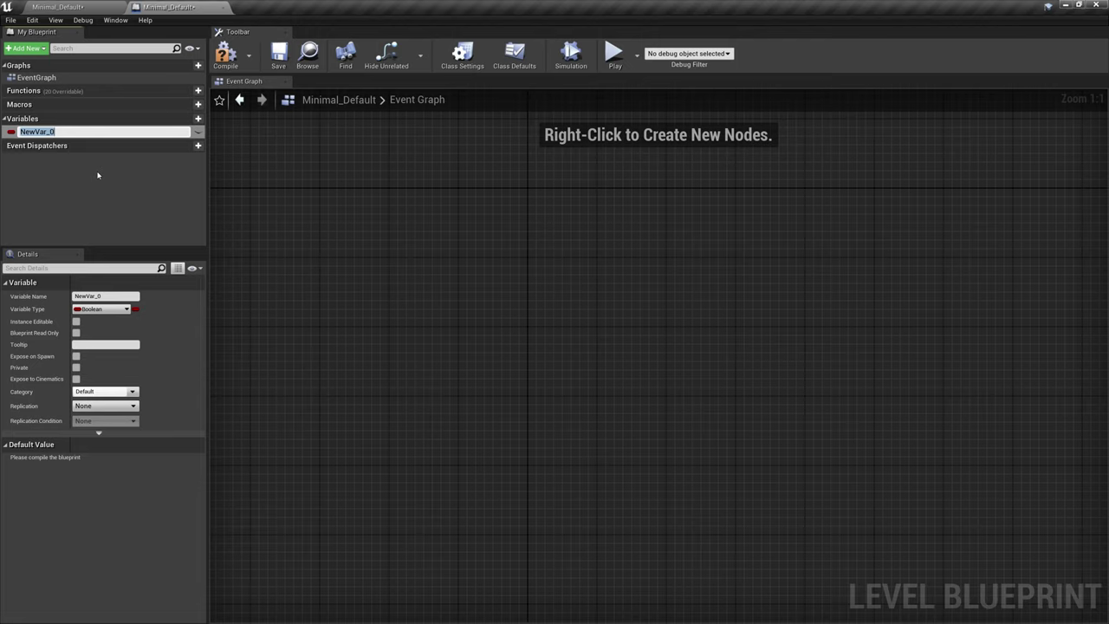
type("Test")
key("Return")
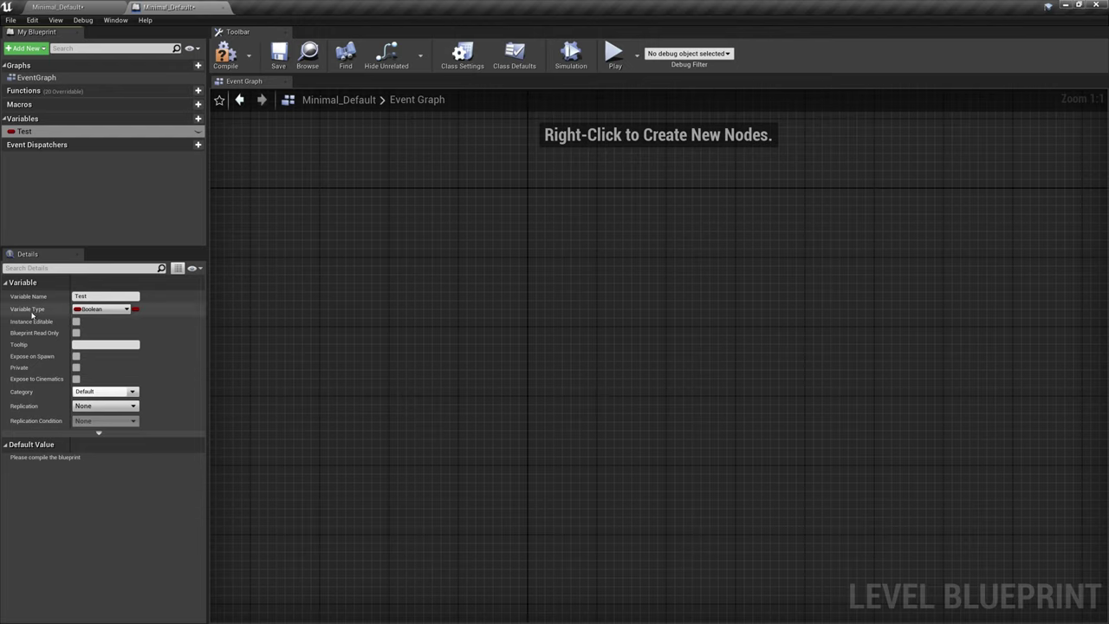
Keep Test as Boolean, compile, tick its default value to true, and recompile
left_click(116, 312)
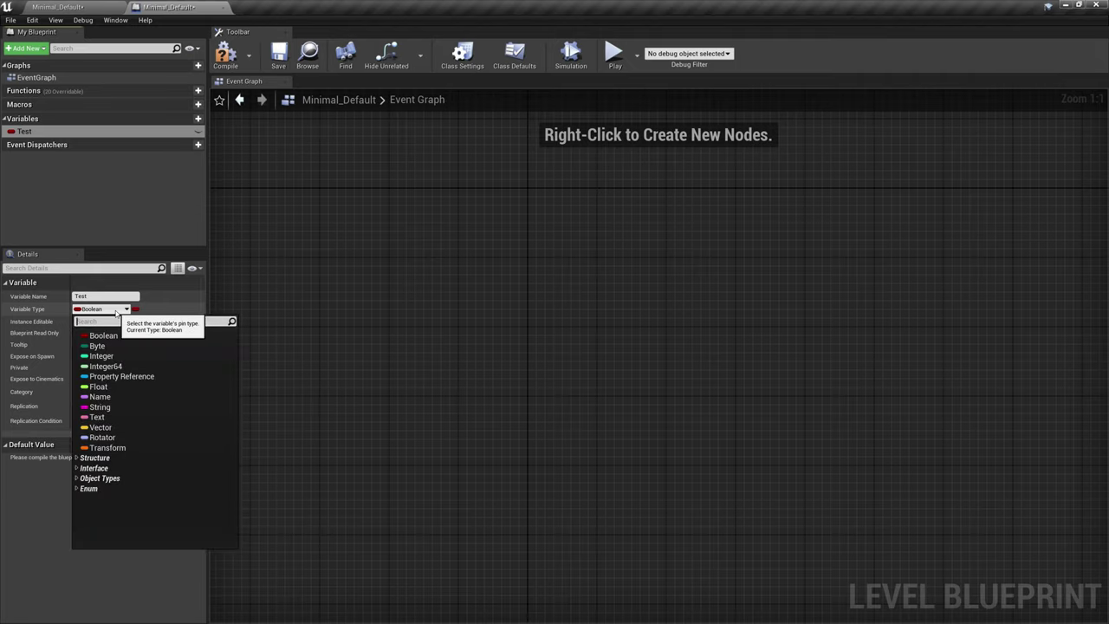
left_click(139, 338)
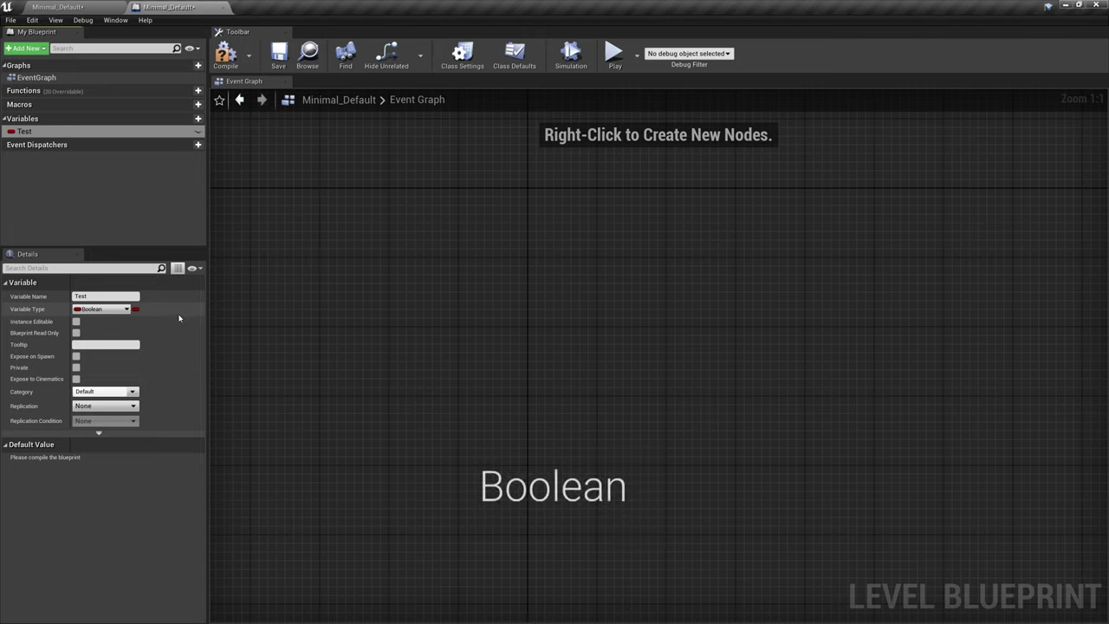
left_click(225, 57)
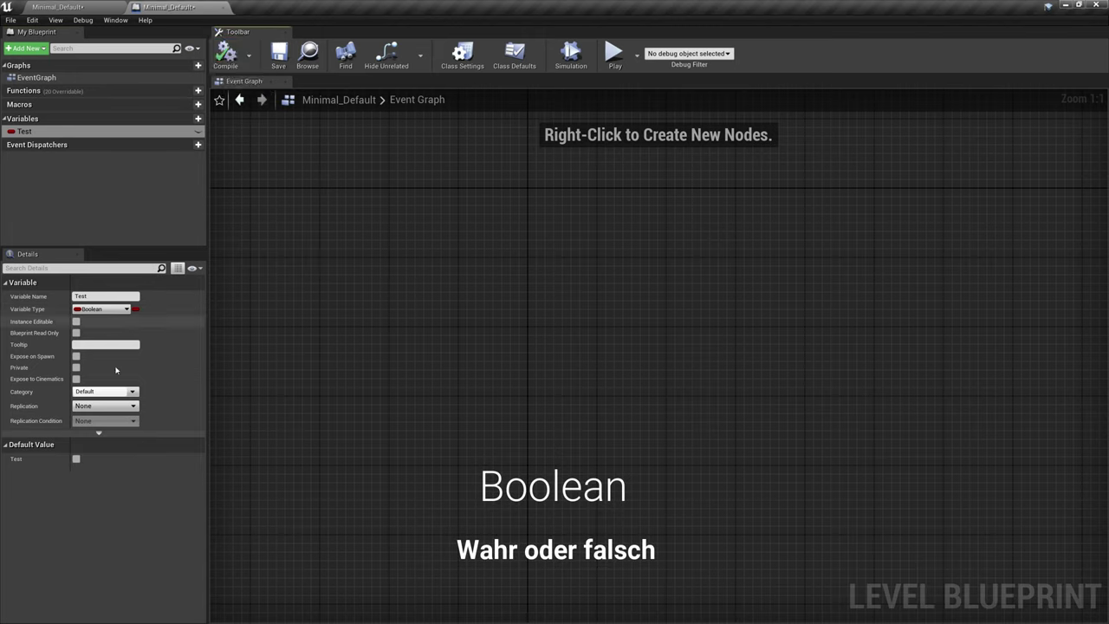
left_click(76, 458)
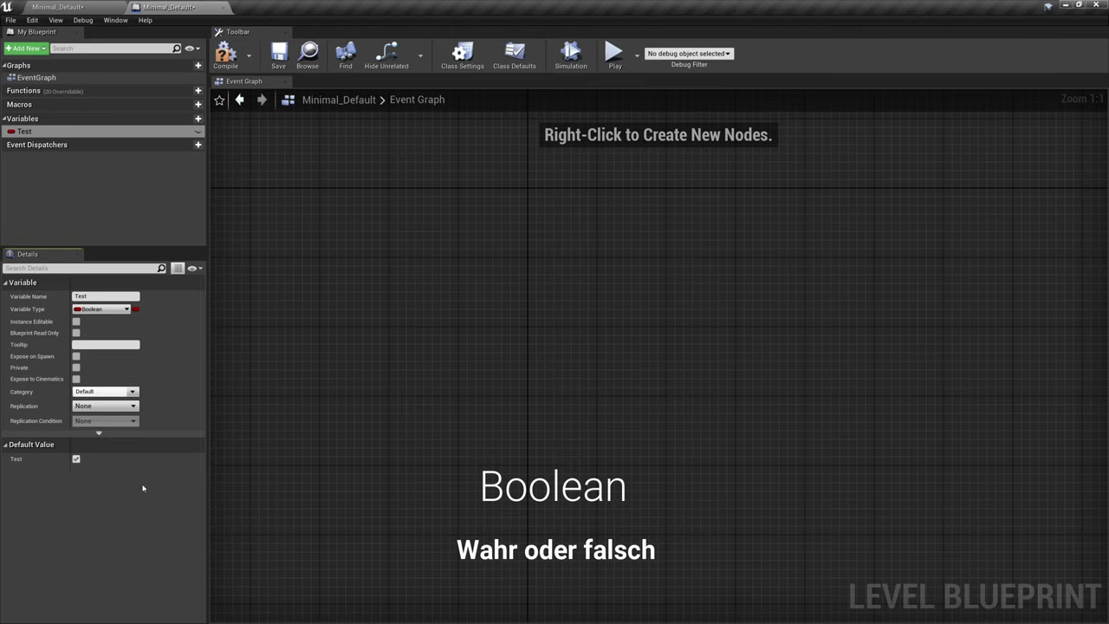
left_click(225, 54)
left_click(109, 310)
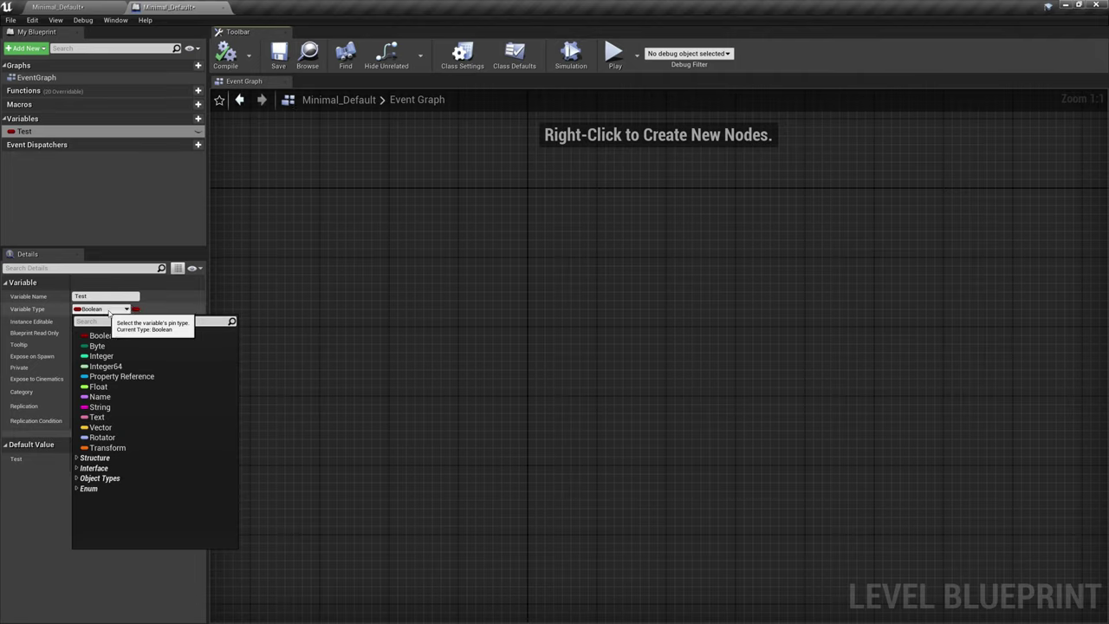
Change Test to Byte and recompile to reveal its default value
left_click(98, 346)
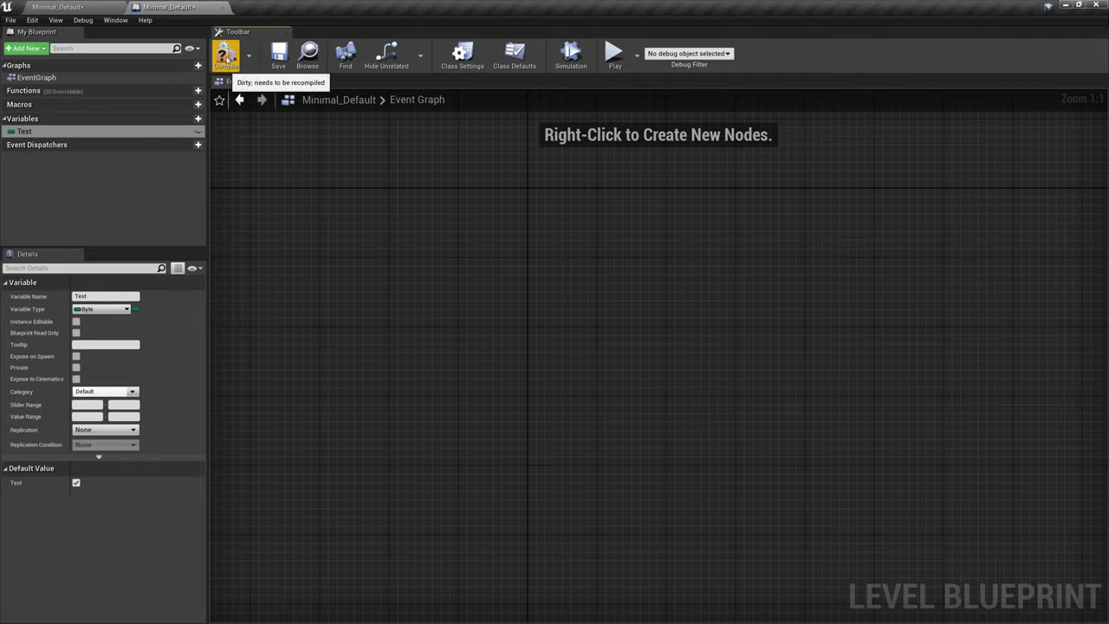
left_click(225, 54)
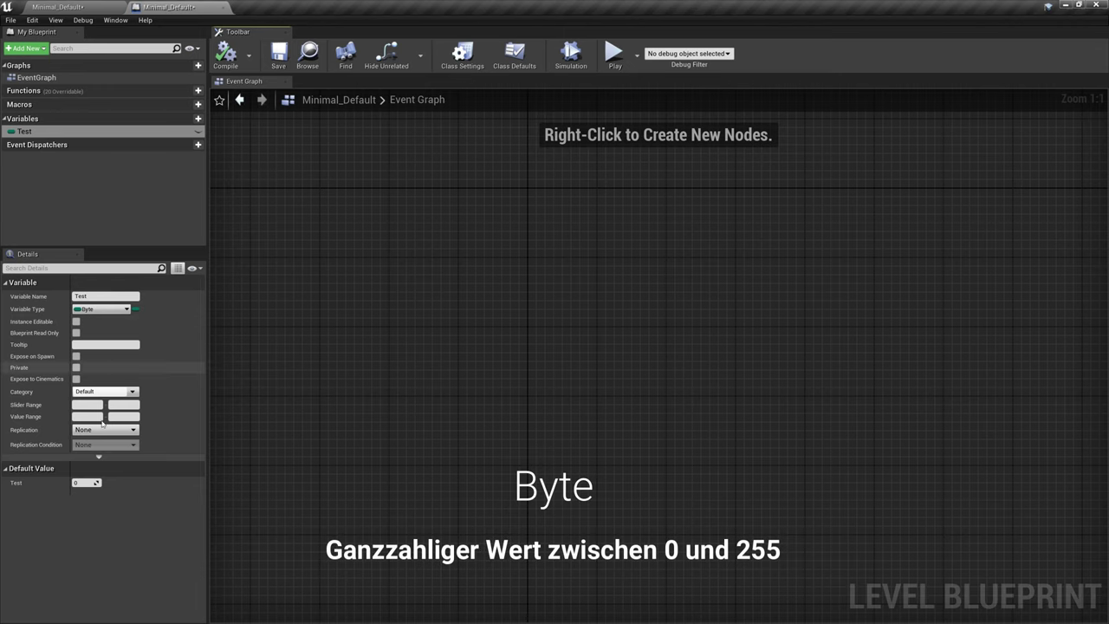
left_click(85, 483)
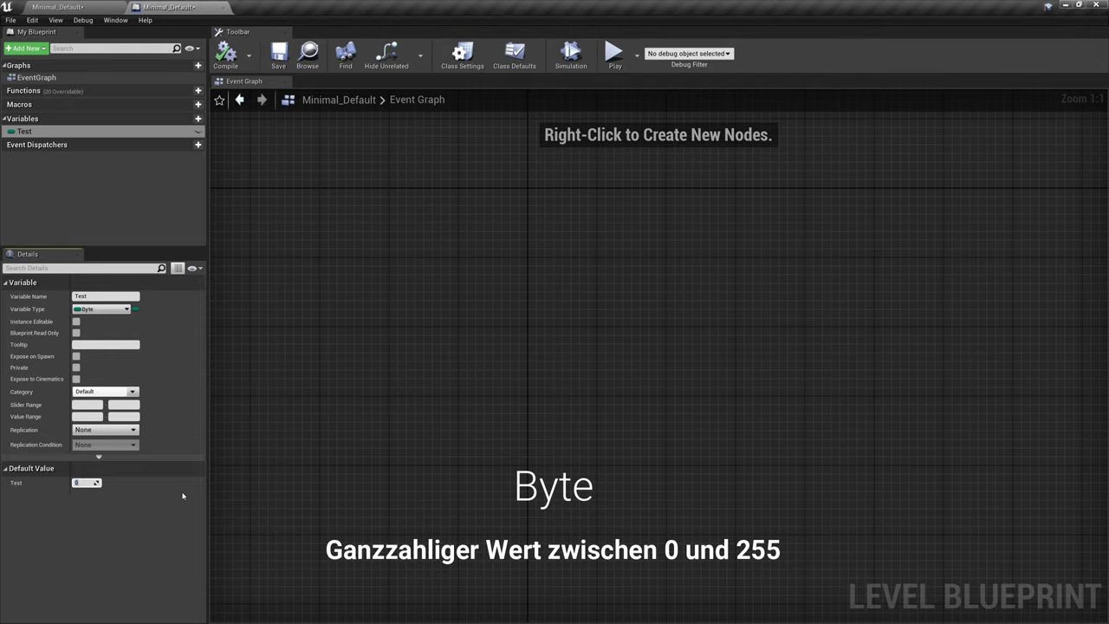
Change Test to Integer and recompile the blueprint
left_click(101, 309)
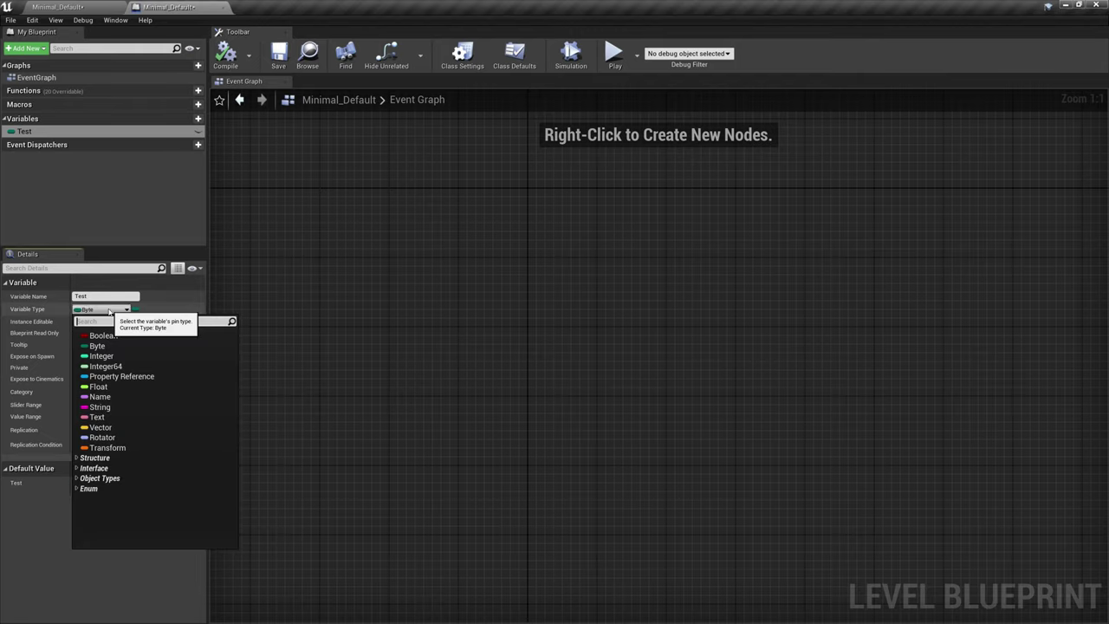
left_click(128, 359)
left_click(225, 69)
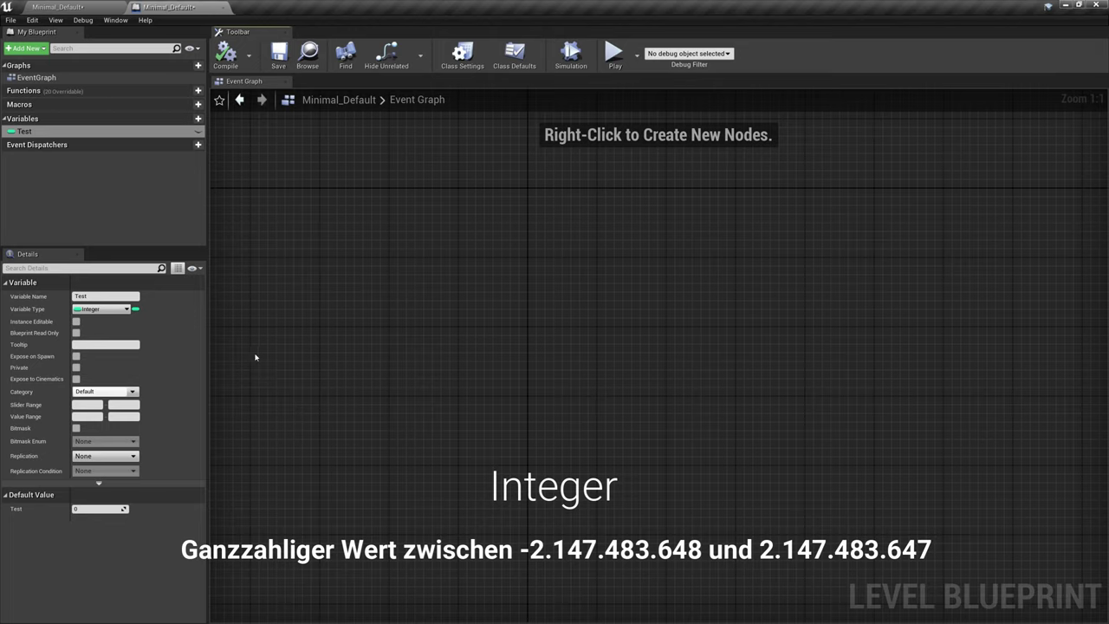
left_click(108, 313)
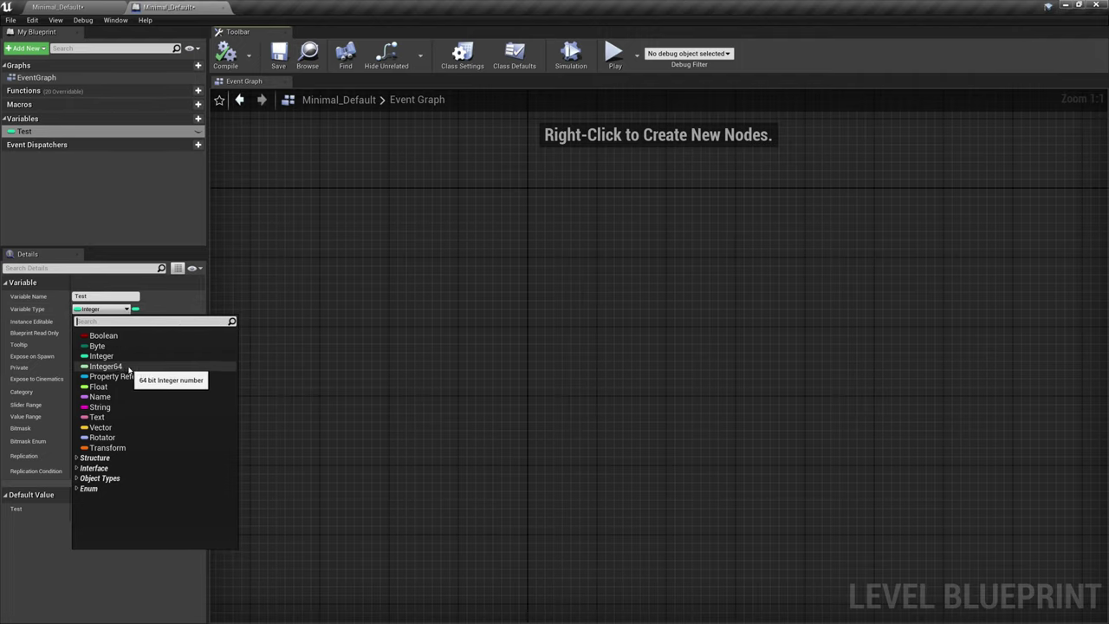
Change Test to Integer64, then to Float, recompiling after each
left_click(128, 369)
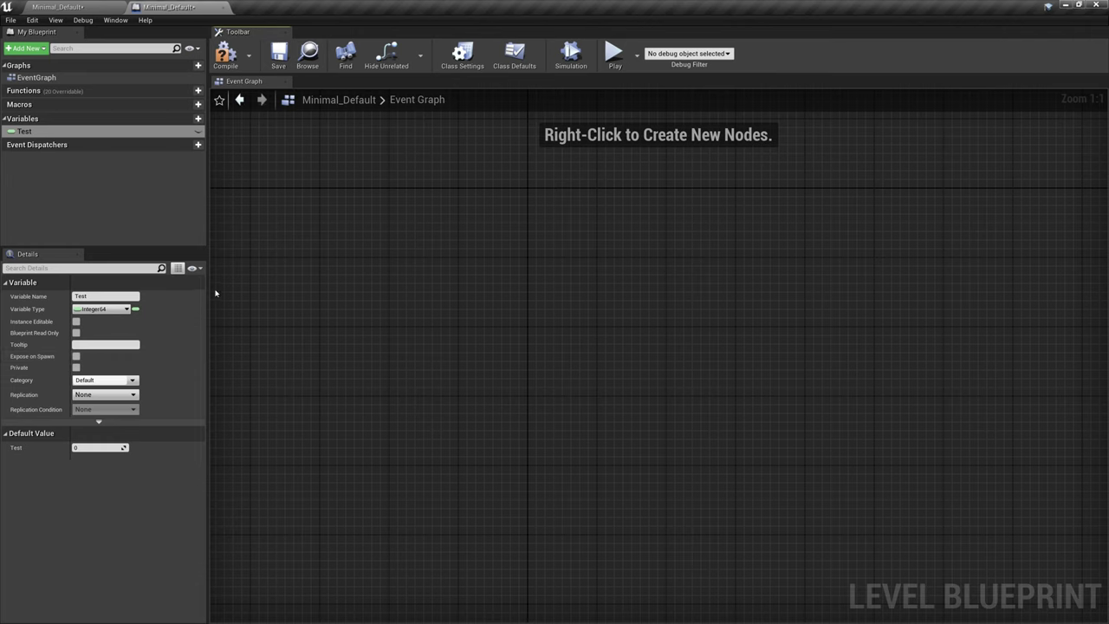
left_click(229, 57)
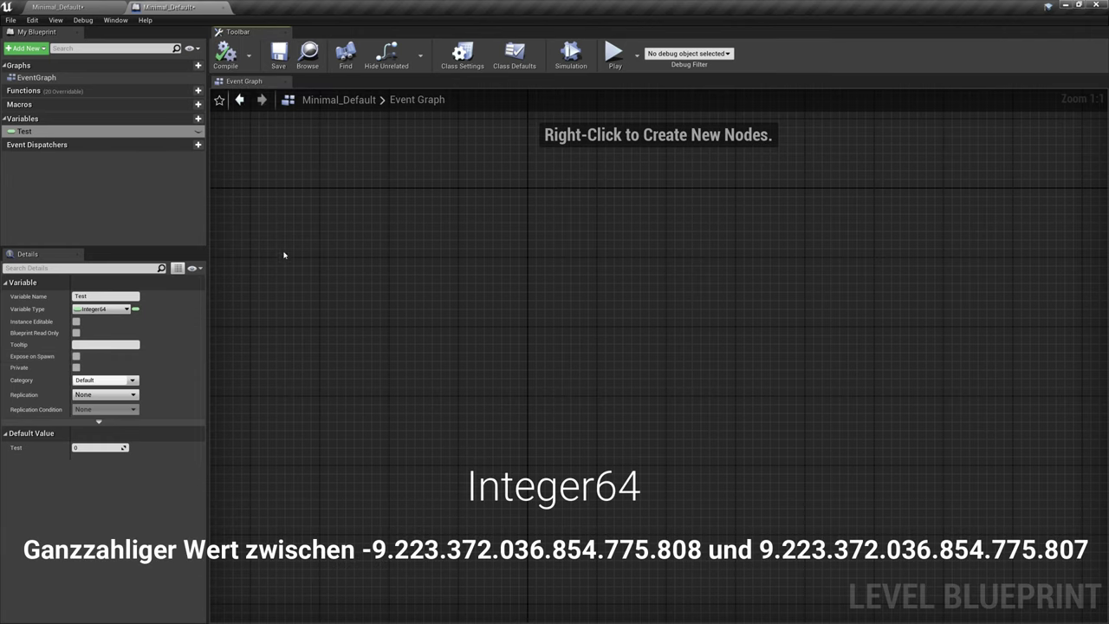
left_click(101, 308)
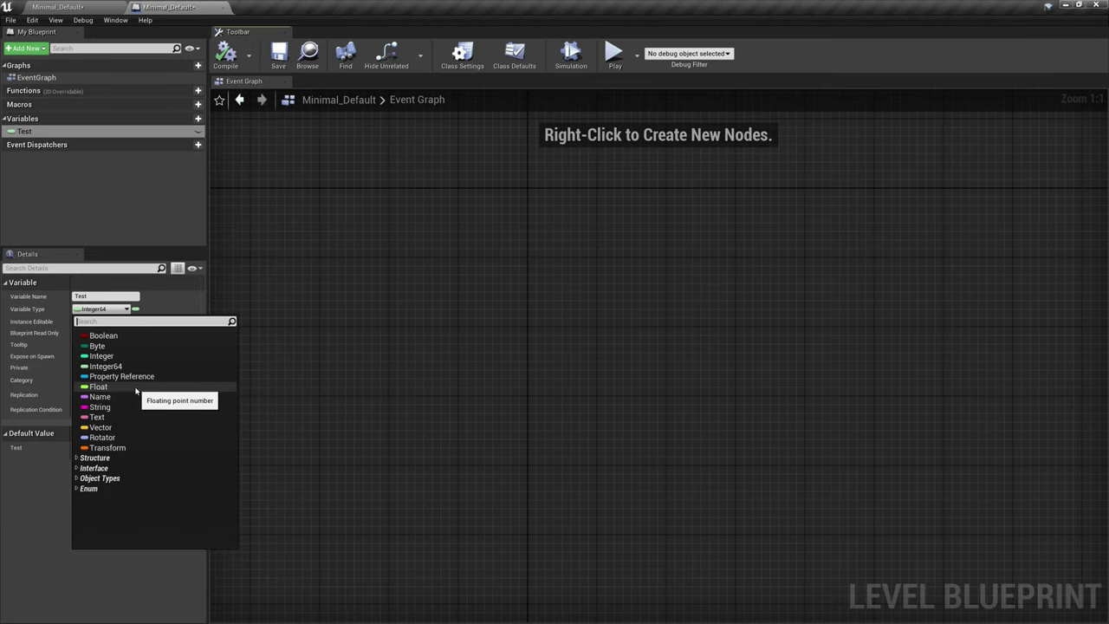
left_click(136, 387)
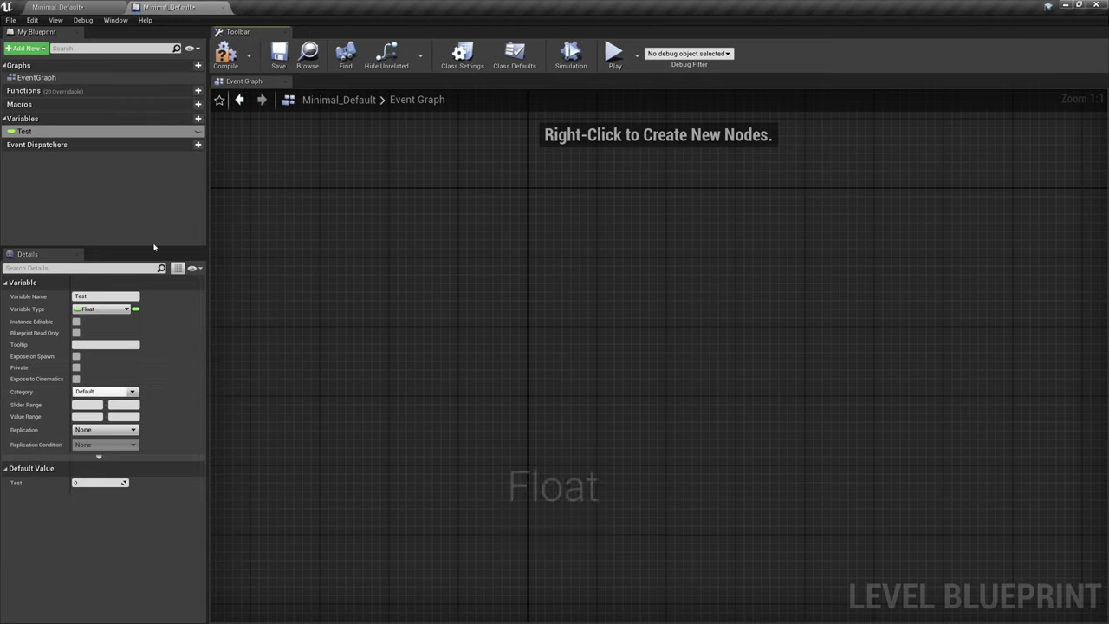
left_click(227, 56)
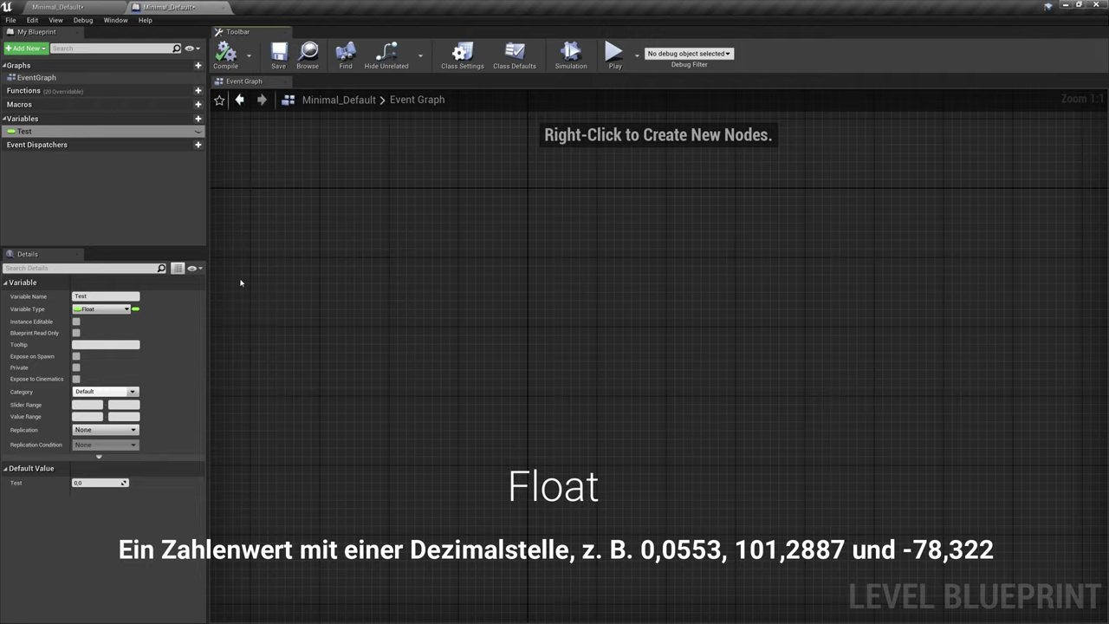
Change Test to Name and recompile, leaving its default None
left_click(103, 309)
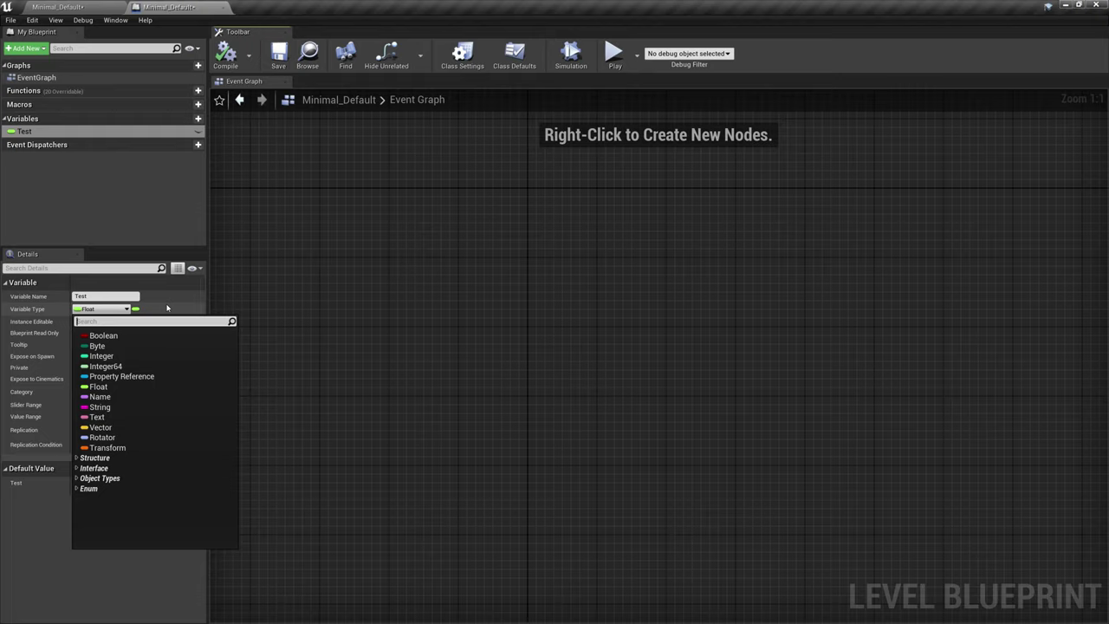
left_click(119, 397)
left_click(225, 55)
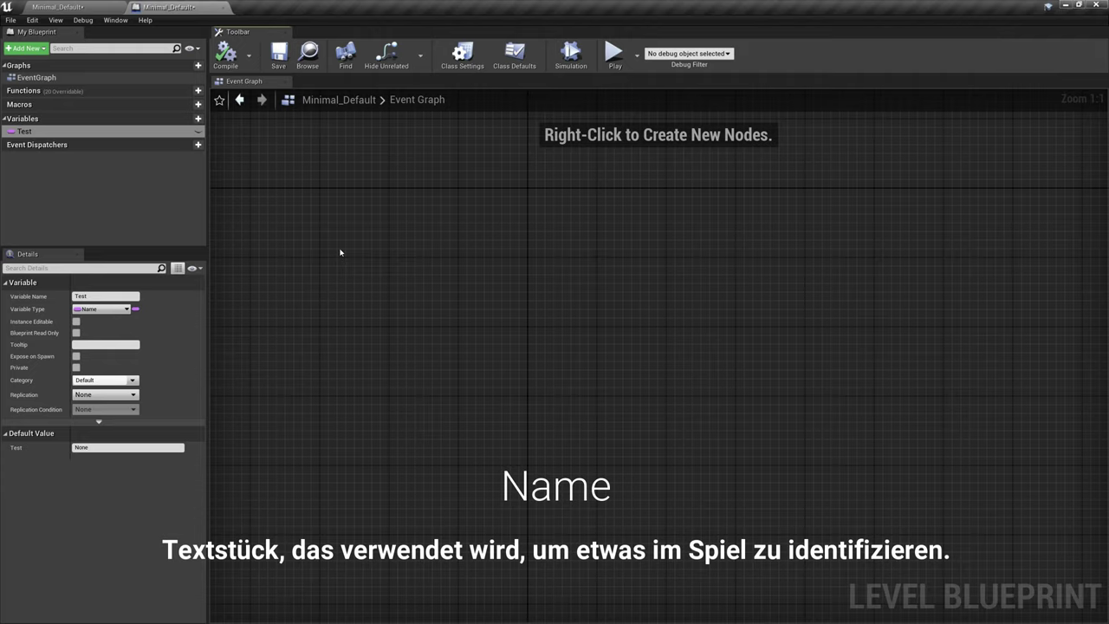
Switch Test to String, then Text, then Vector with X, Y, Z defaults of 0
left_click(112, 309)
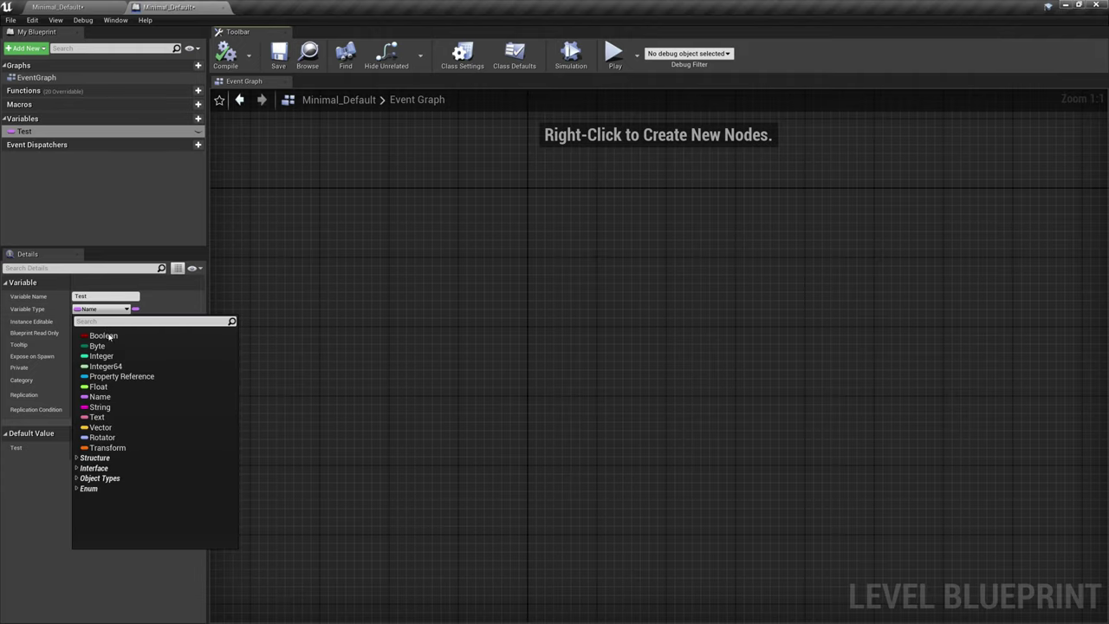
left_click(121, 406)
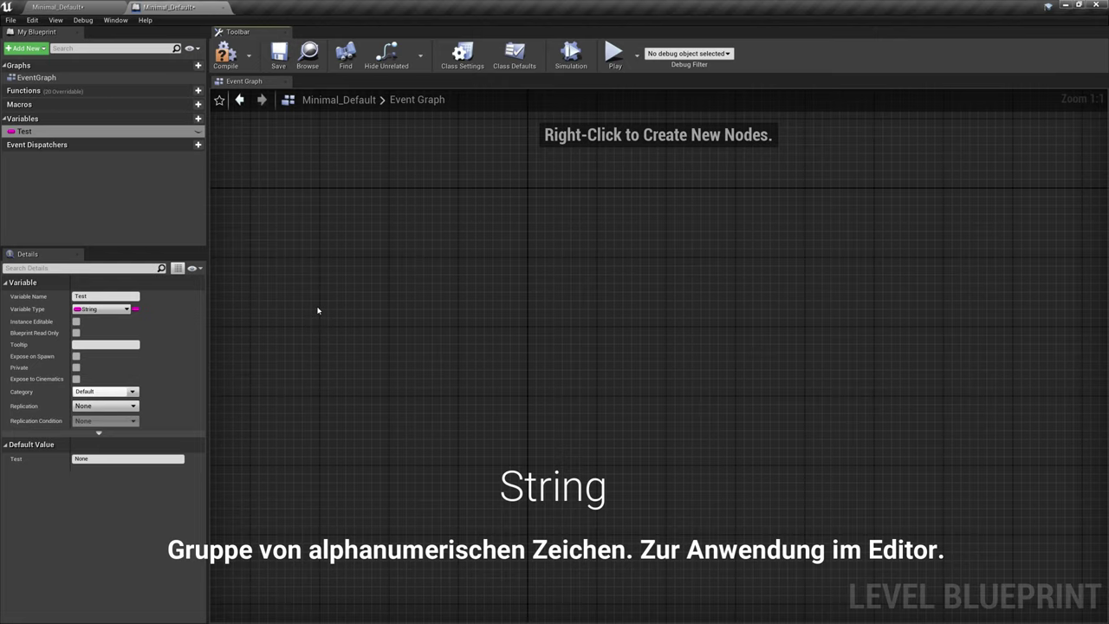
left_click(102, 309)
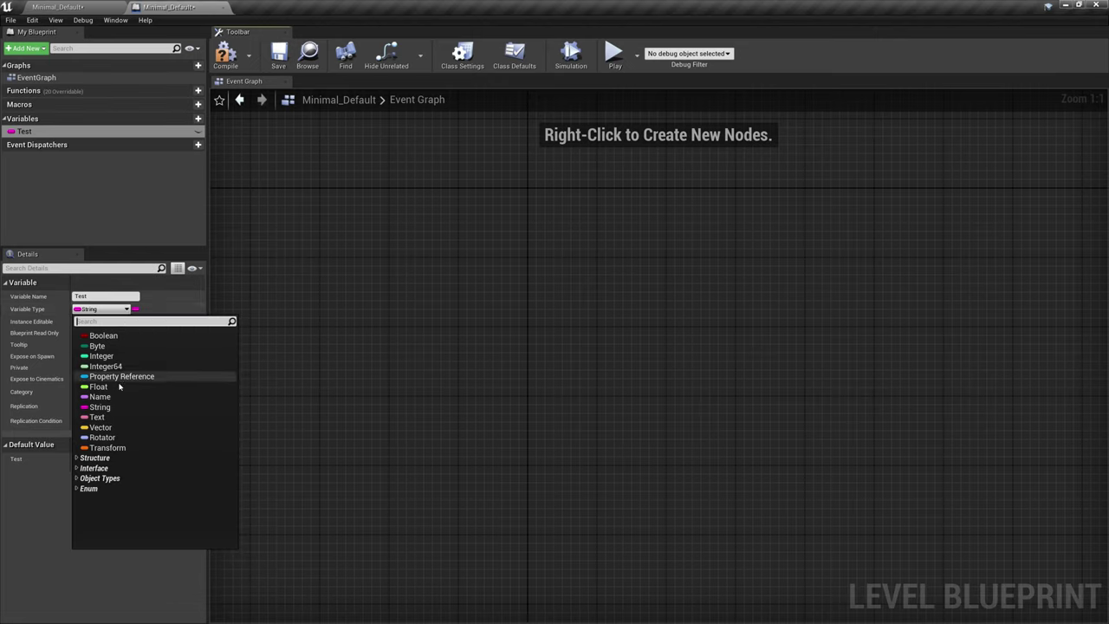
left_click(117, 420)
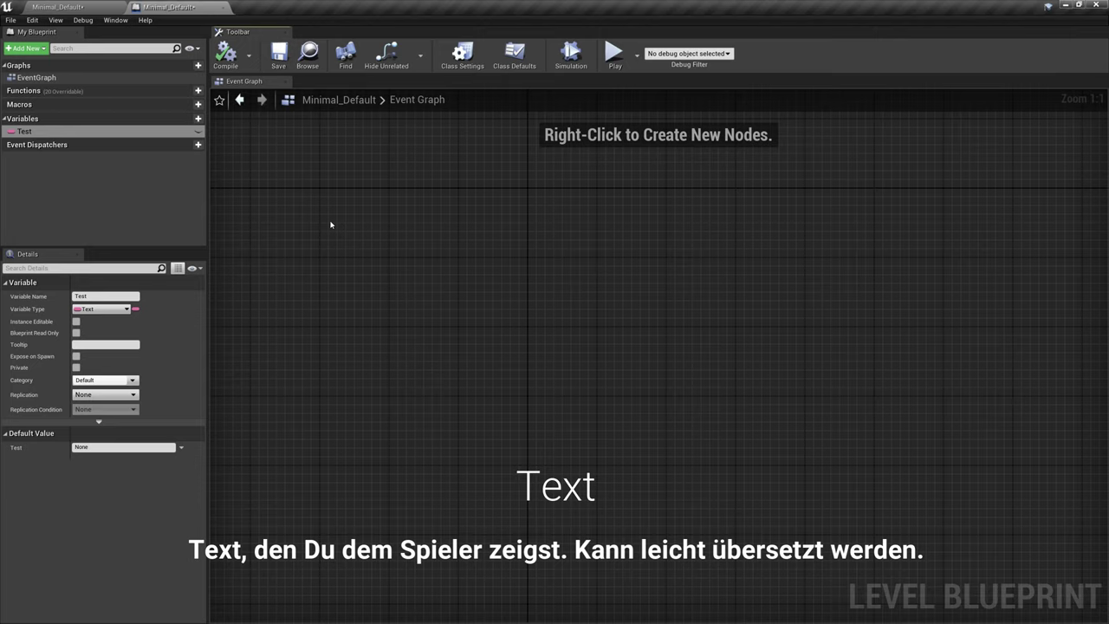
left_click(110, 308)
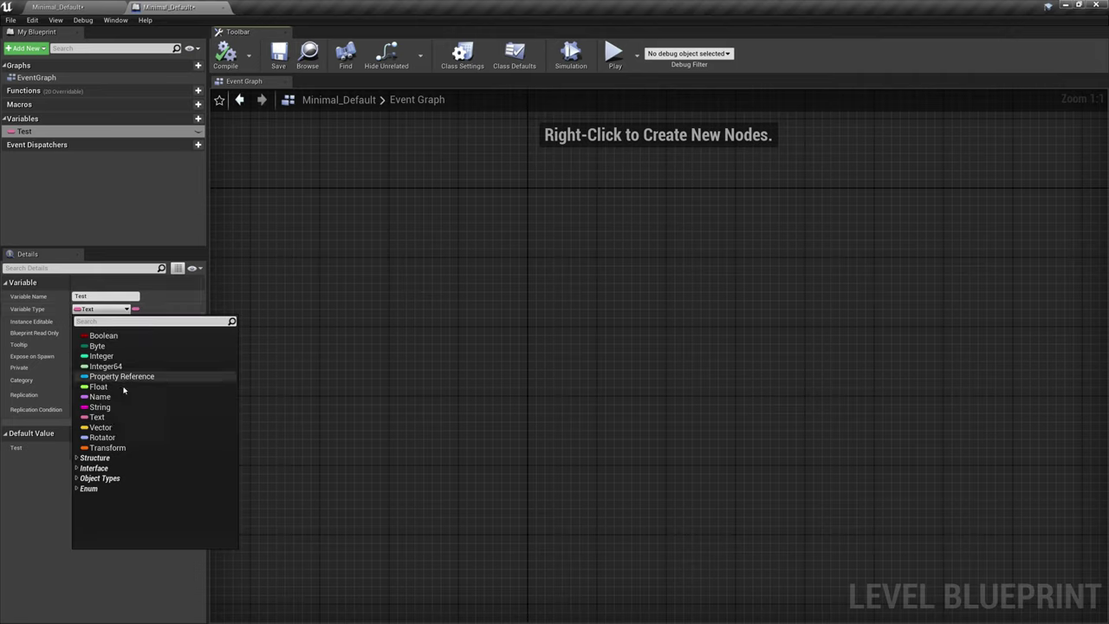
left_click(100, 427)
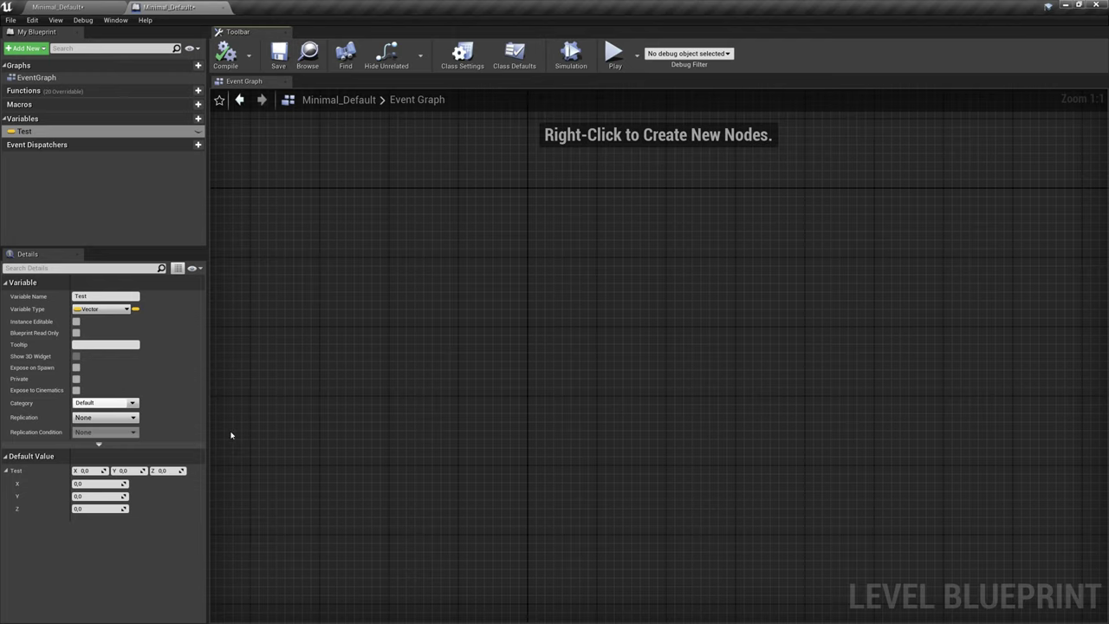
Place a Get Test node for the Vector variable in the Event Graph
left_click(7, 472)
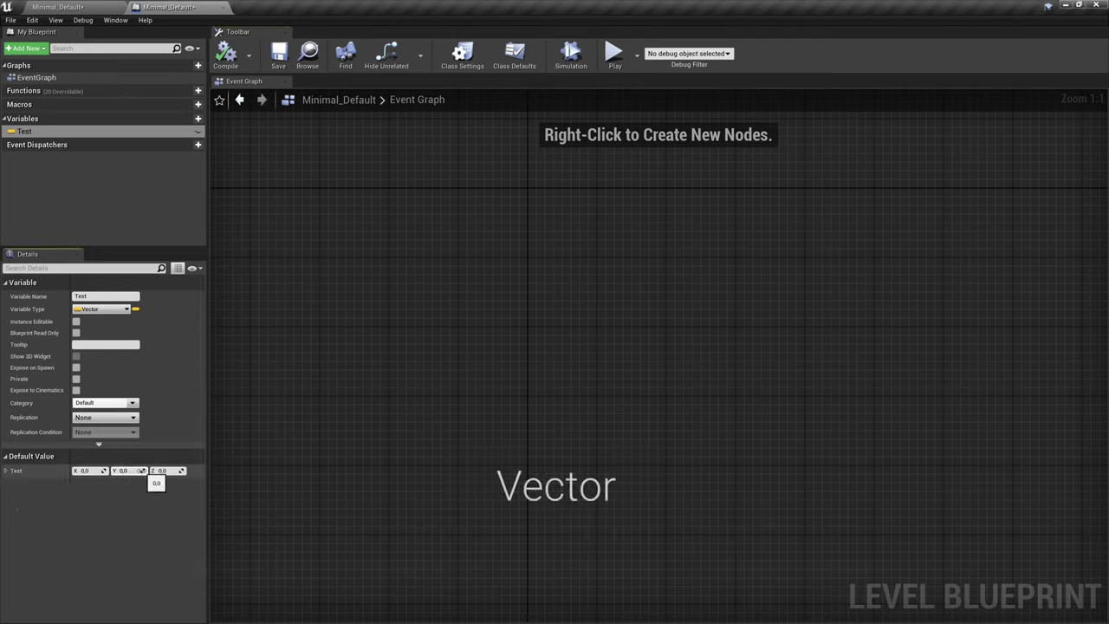
left_click(41, 134)
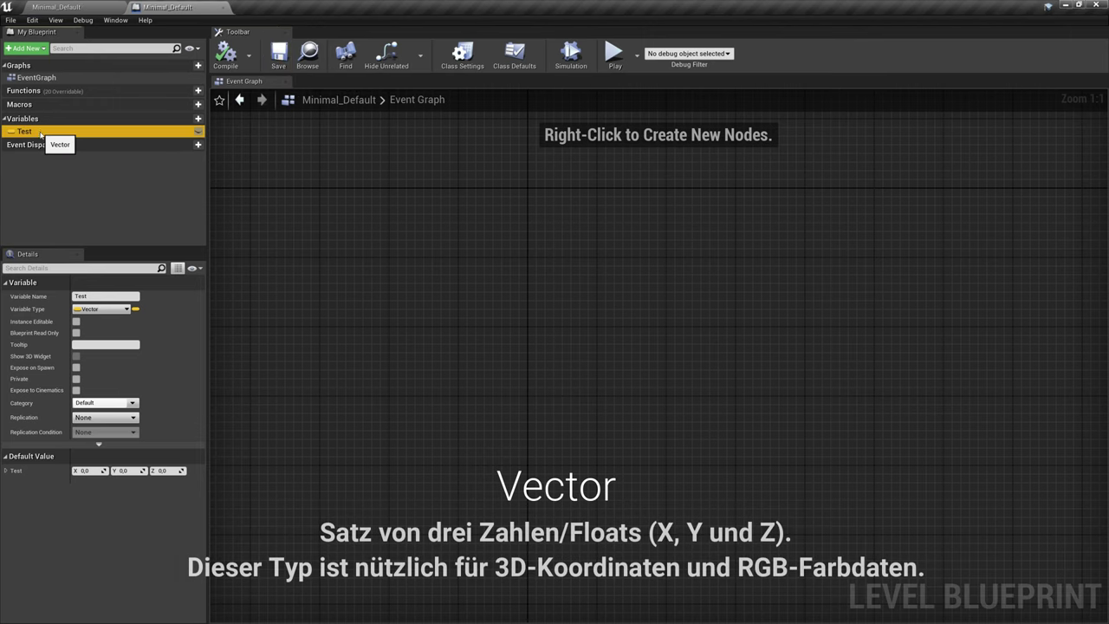
left_click_drag(41, 134, 408, 262)
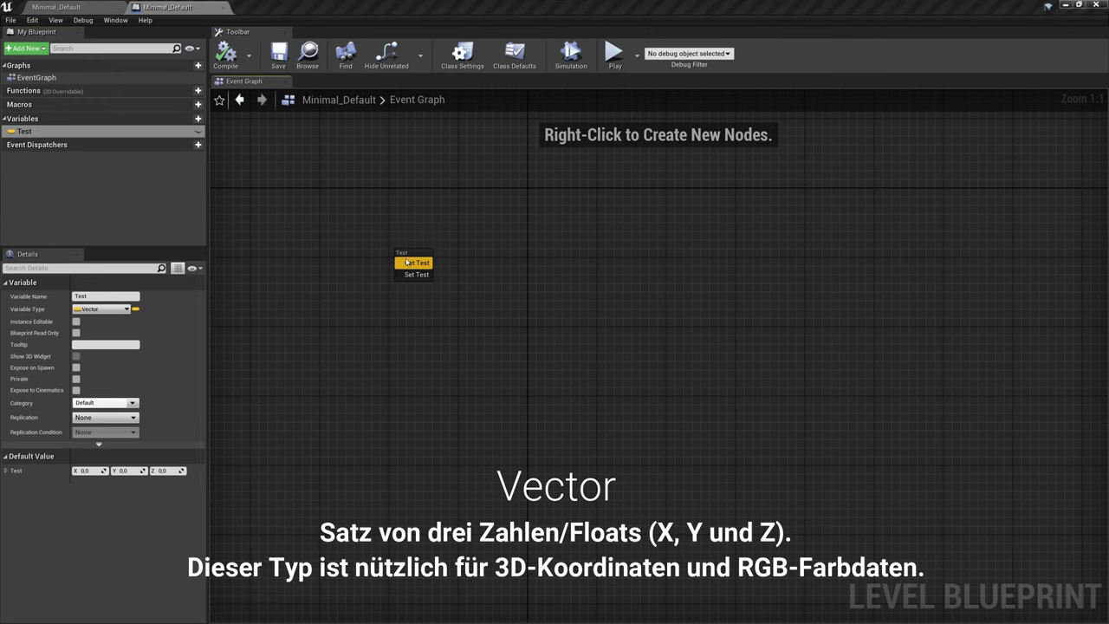
left_click(409, 262)
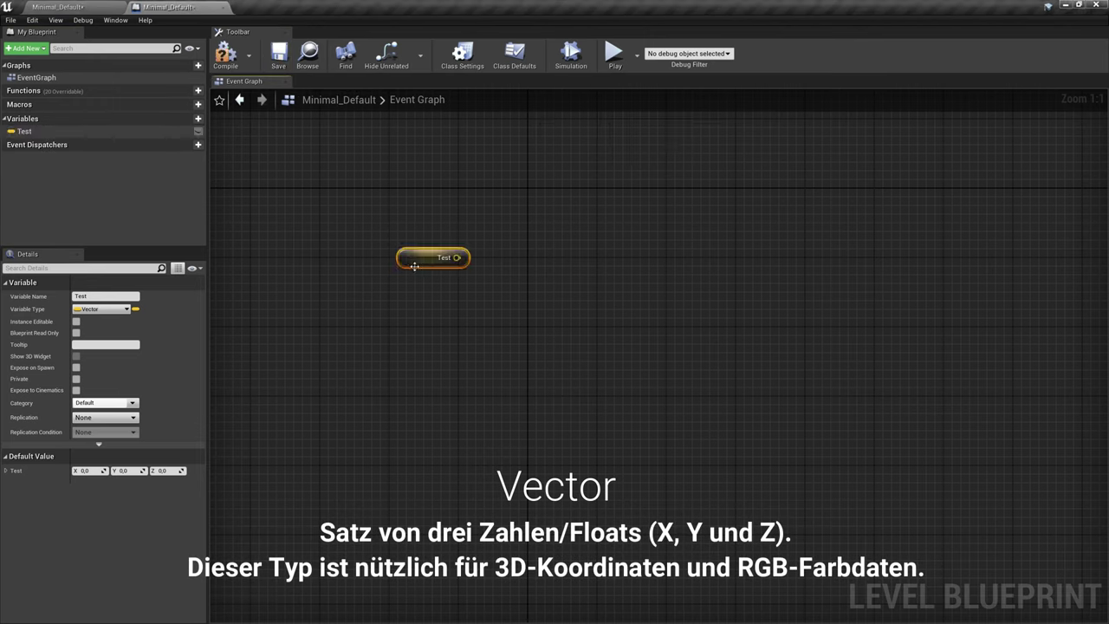
Split the Test getter's output into X, Y and Z pins, then view the chair level
right_click(457, 257)
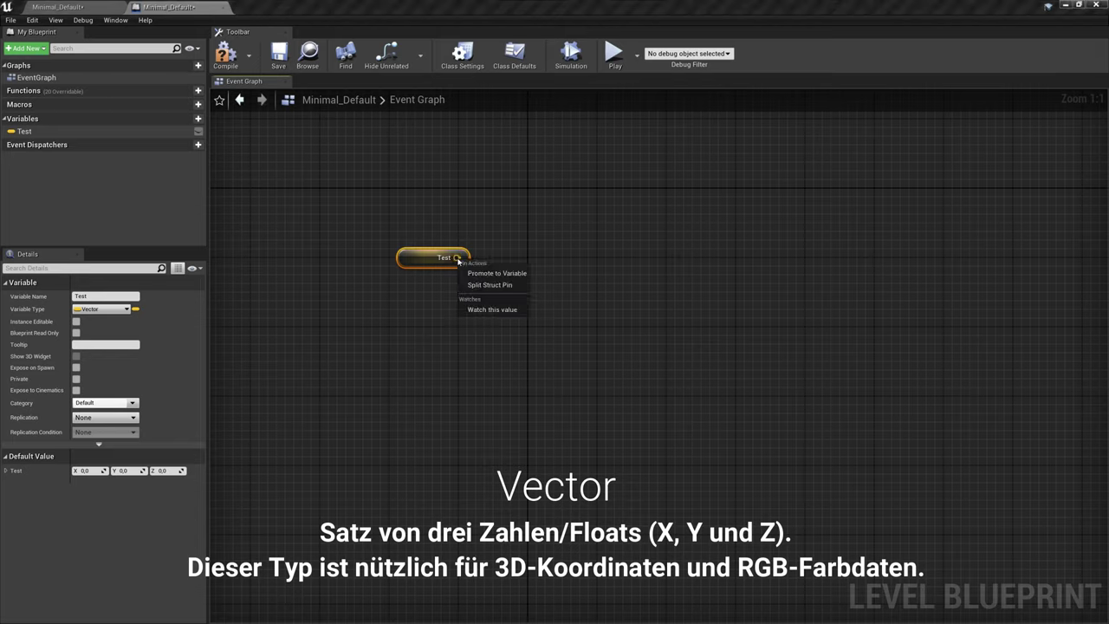
left_click(506, 286)
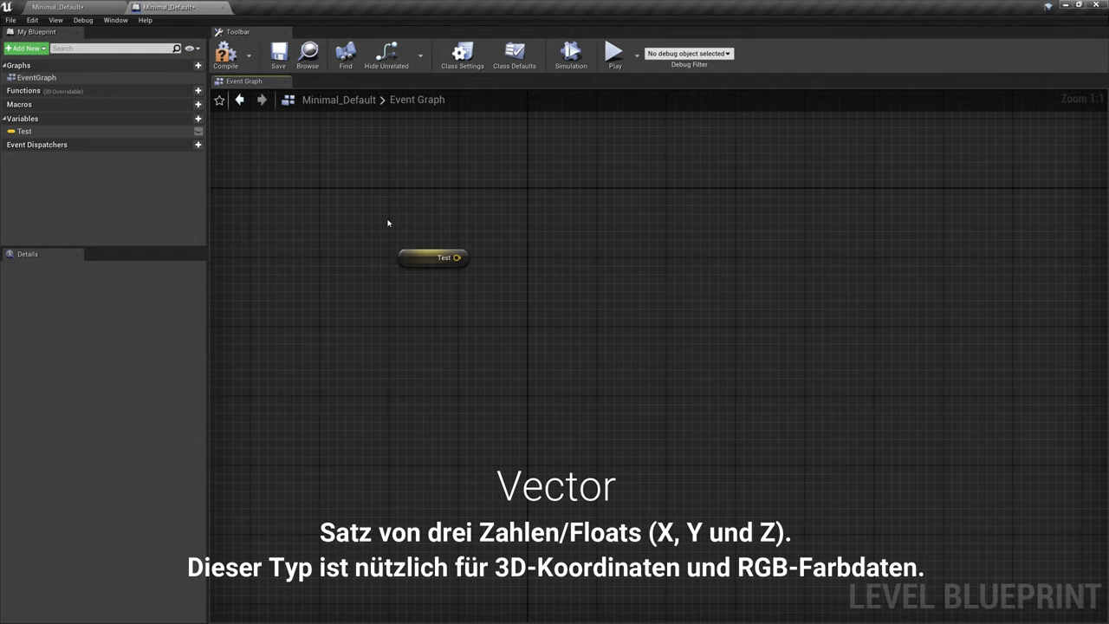
left_click(438, 256)
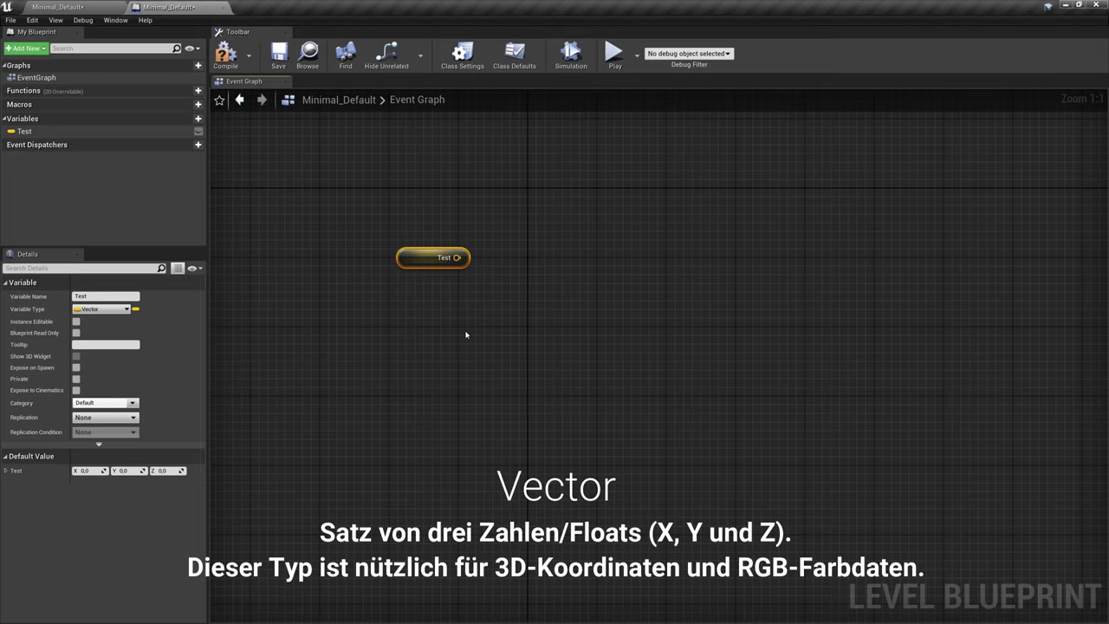
left_click(113, 4)
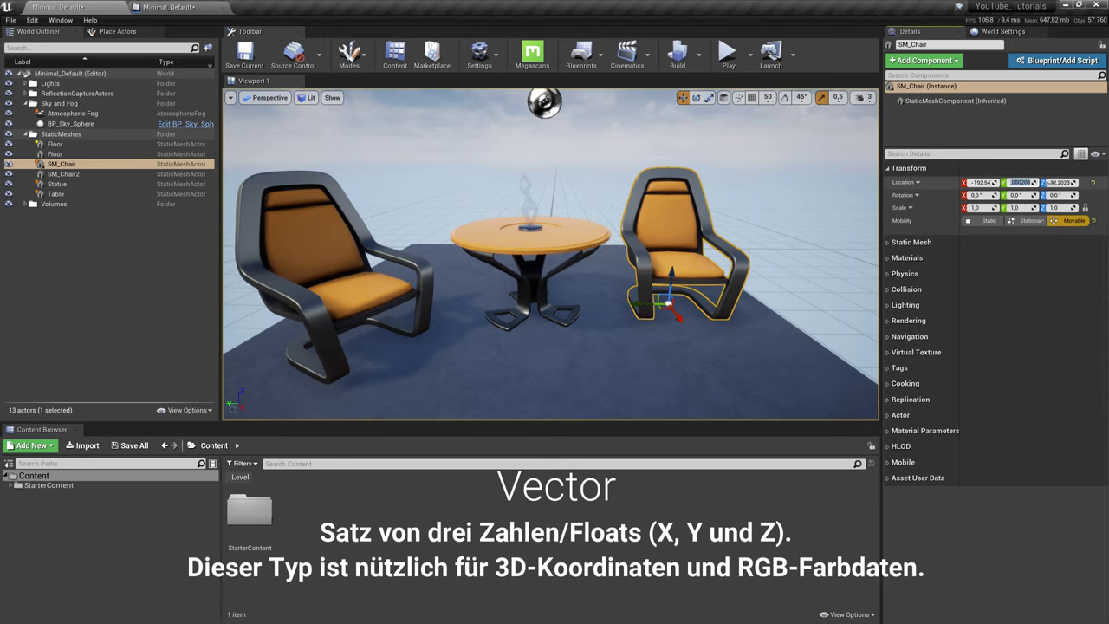
Move SM_Chair to X -192,54, Y -116,08 and raise it to Z about 67.6
type("-192,54")
key("Tab")
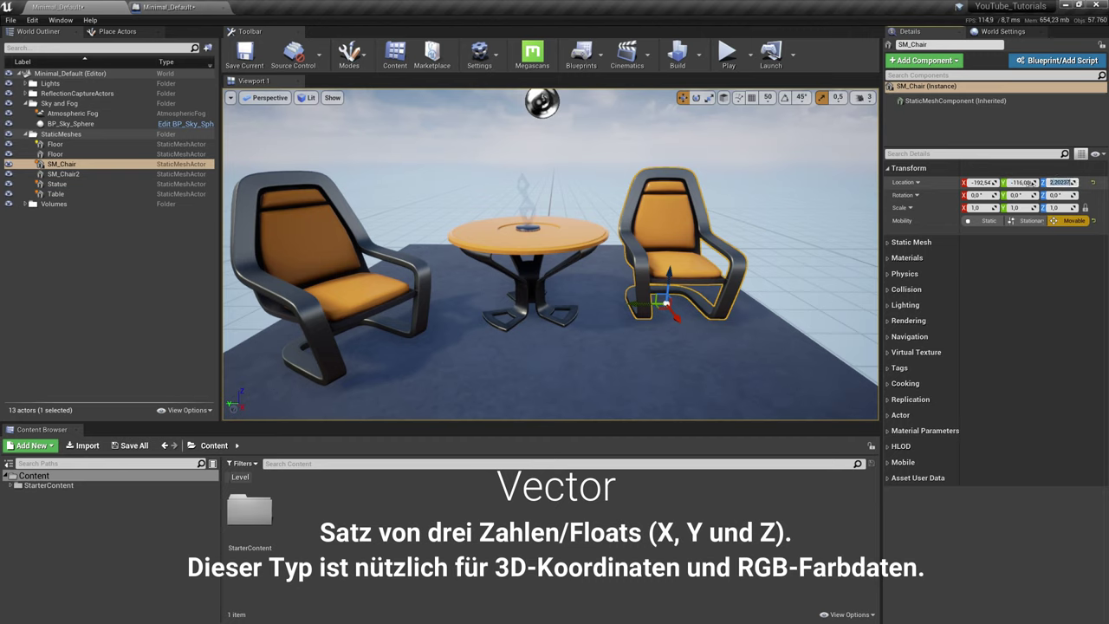
key("Tab")
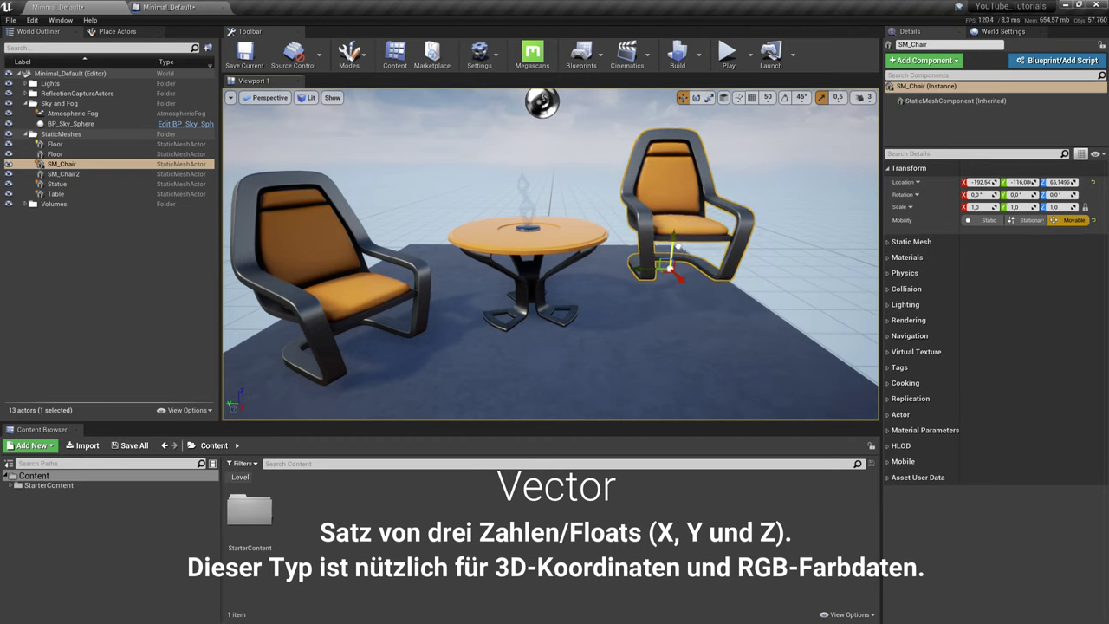
left_click_drag(668, 279, 768, 262)
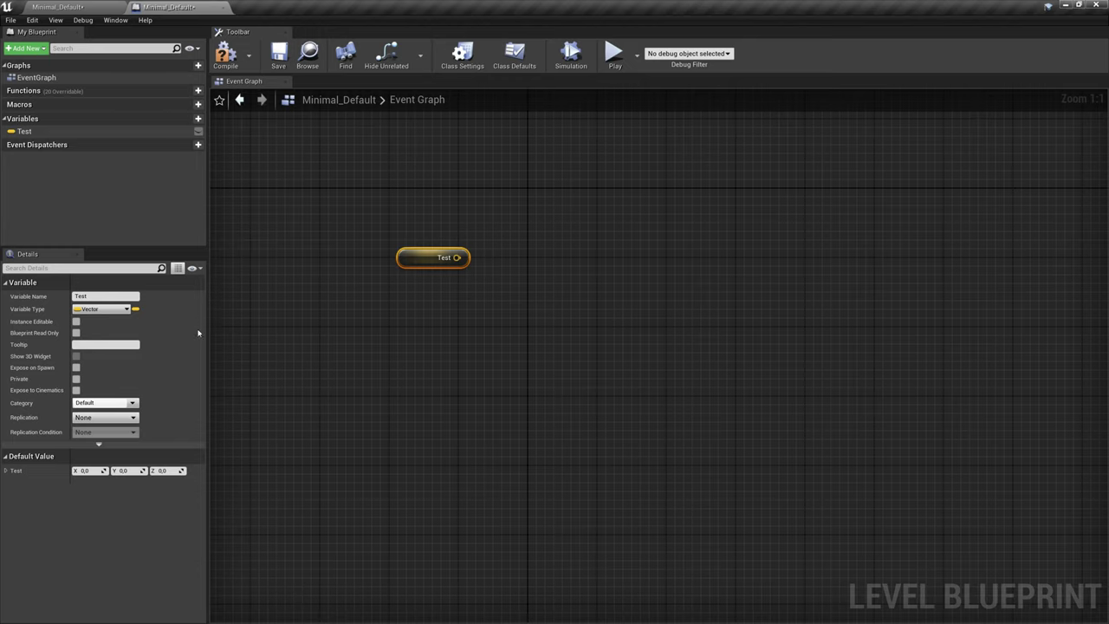
Change Test to Rotator, confirm the type change, close the search results and compile
left_click(107, 311)
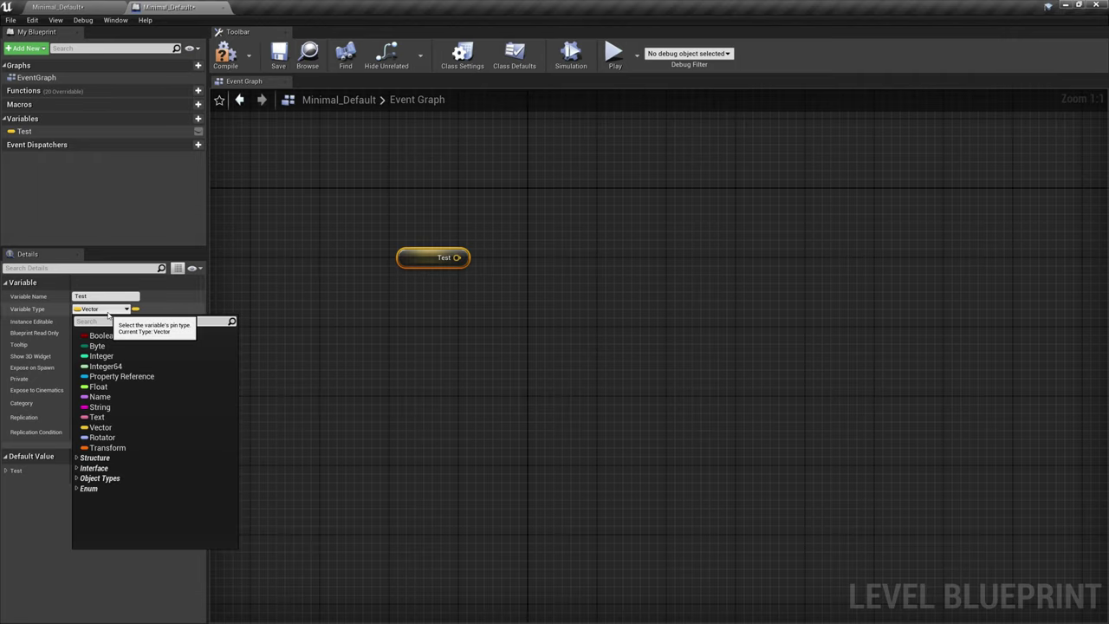
left_click(127, 439)
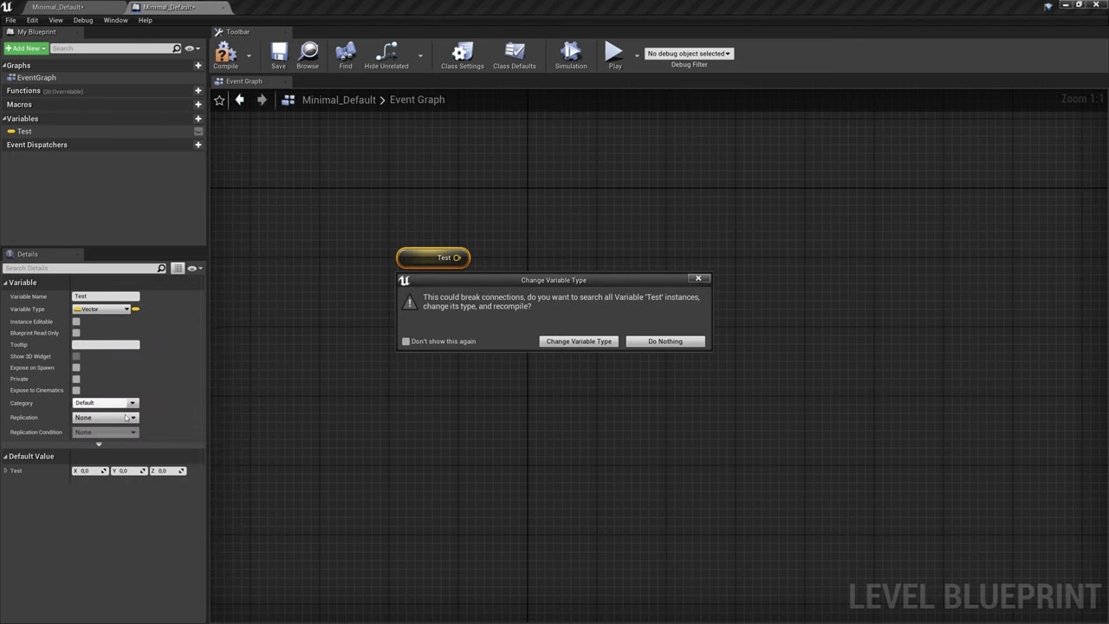
left_click(579, 340)
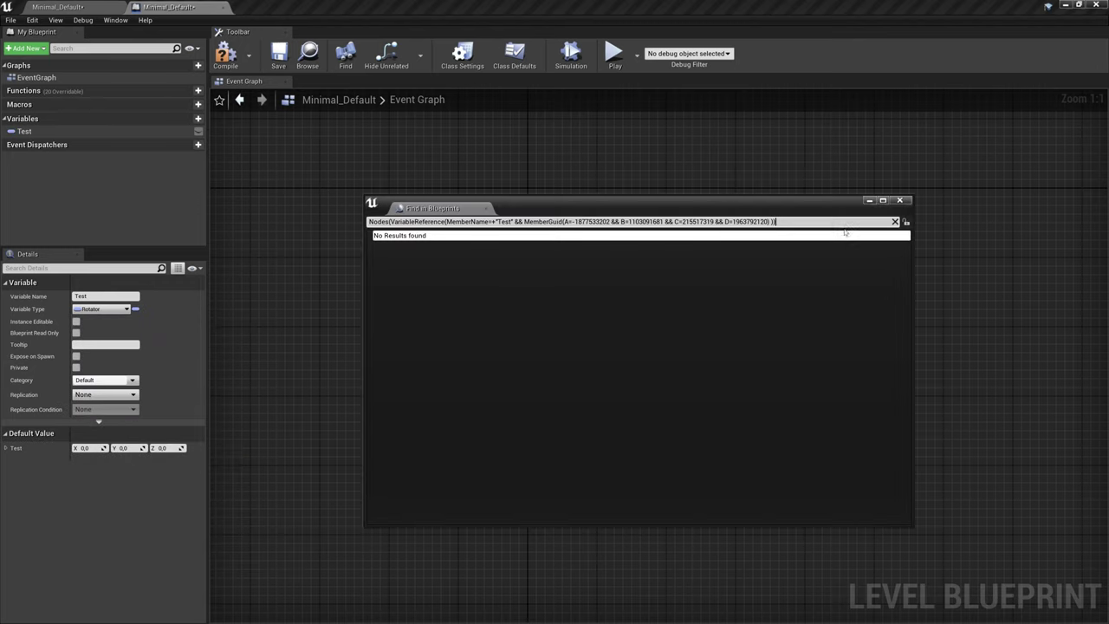
left_click(899, 200)
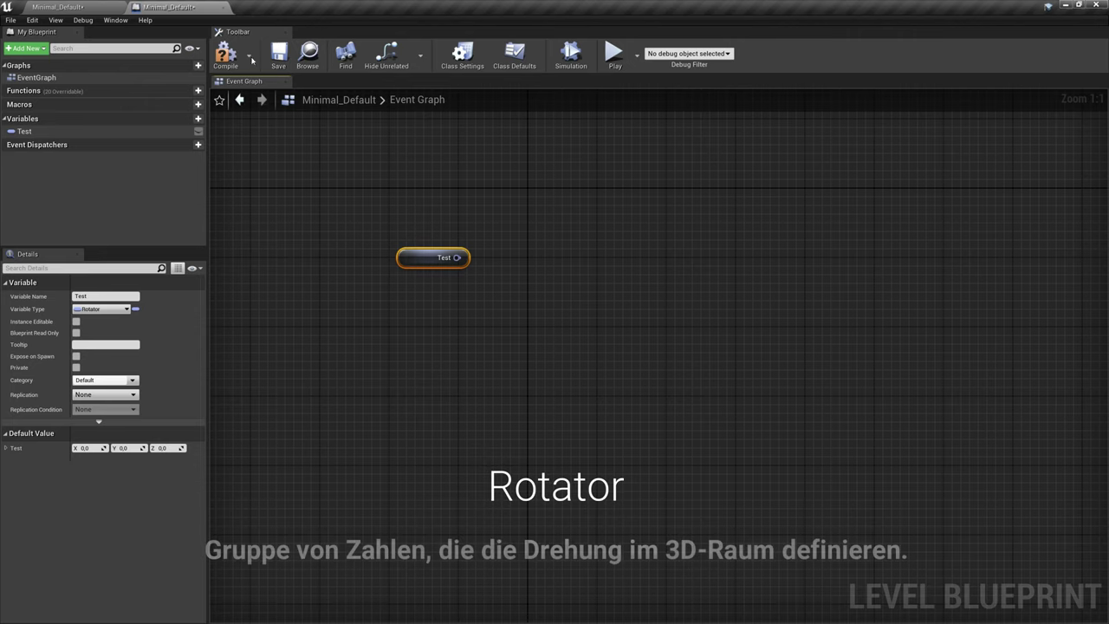
left_click(224, 54)
Replace the outdated node with a new Get Test, split and recombine its pin, then view the level
key("Delete")
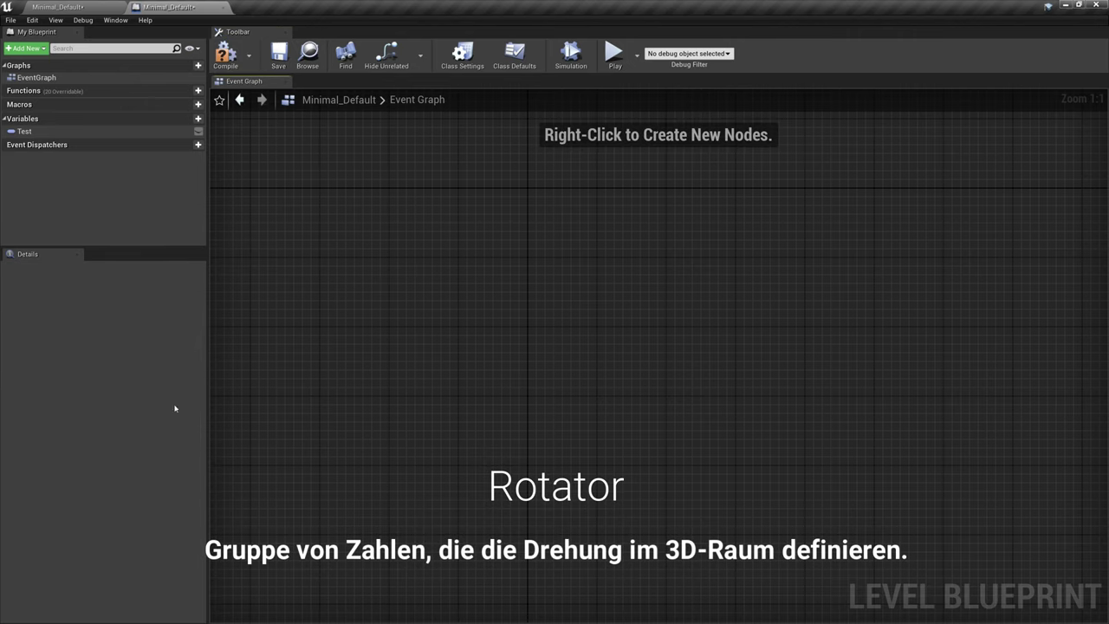
left_click(78, 131)
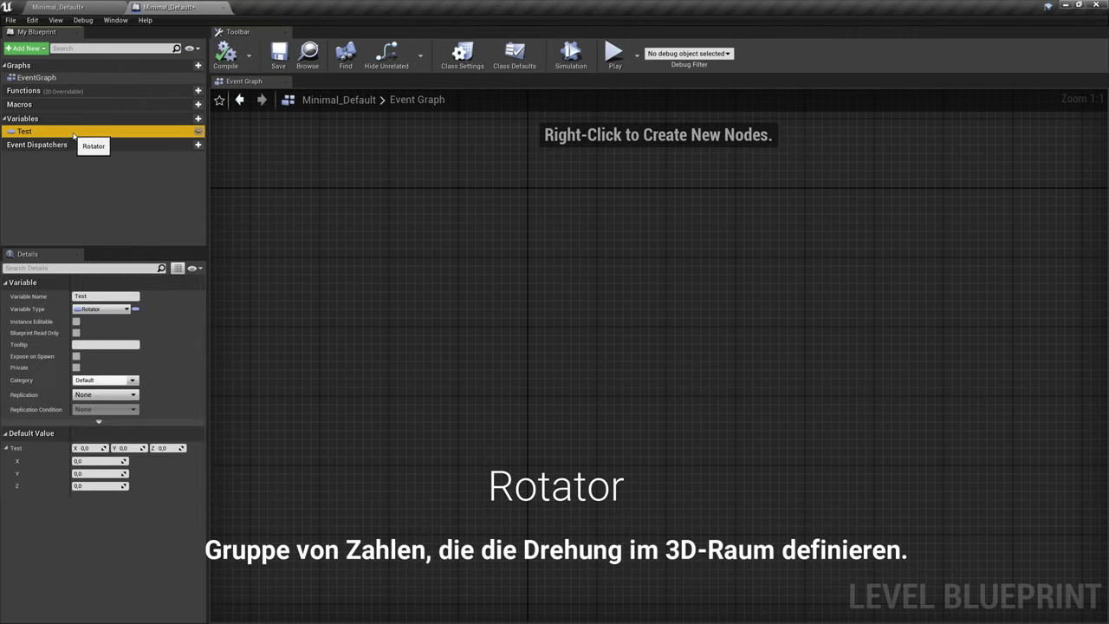
left_click_drag(35, 131, 358, 257)
left_click(380, 267)
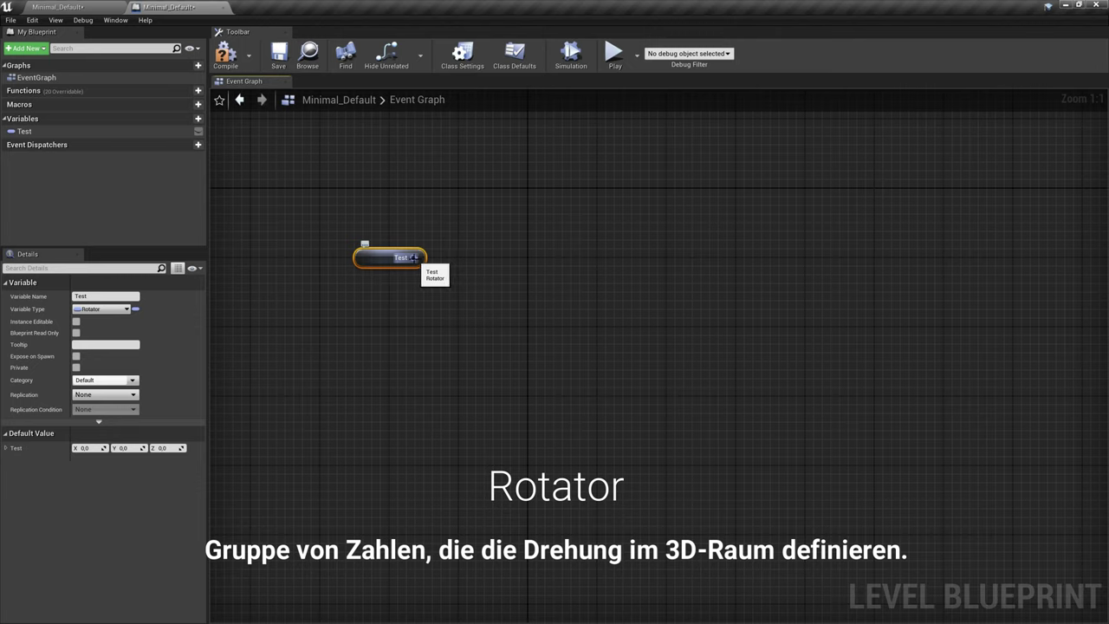
right_click(414, 257)
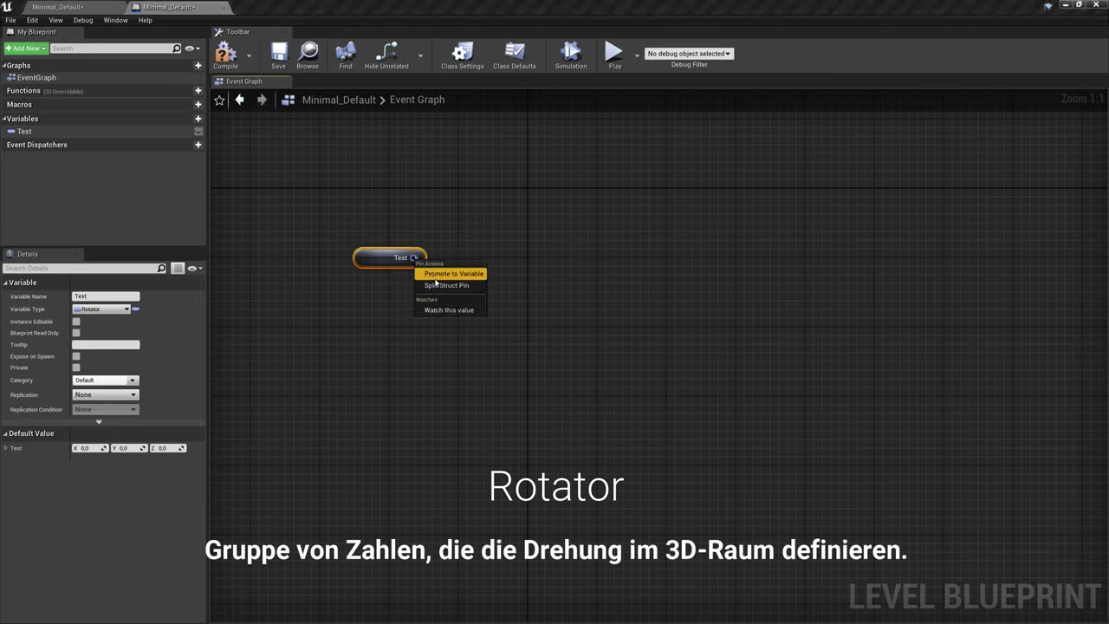
left_click(447, 268)
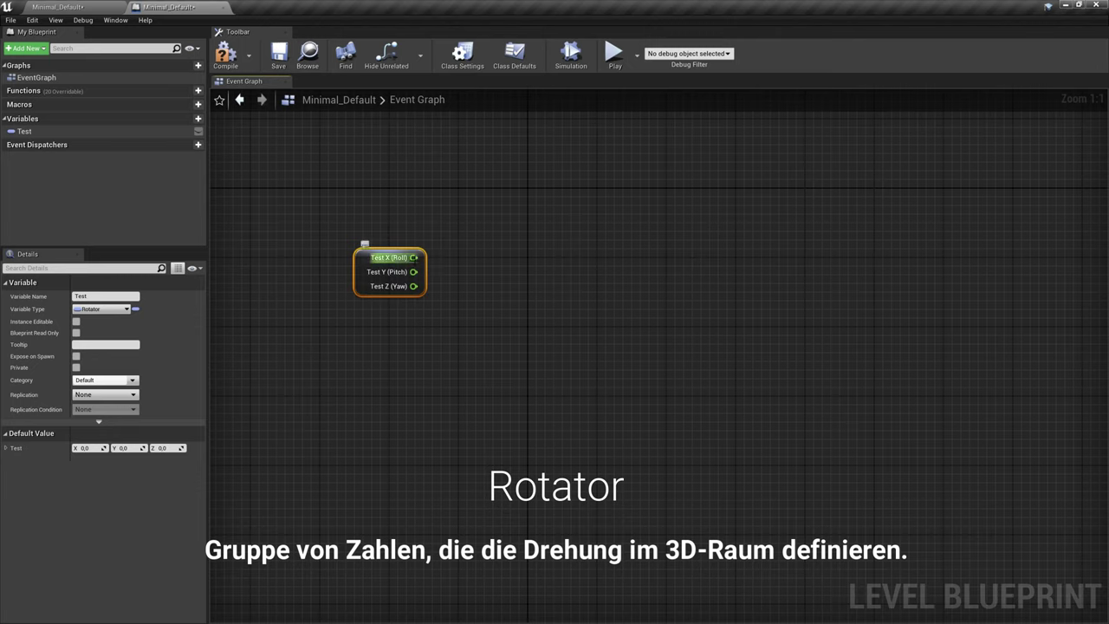
right_click(419, 259)
left_click(477, 285)
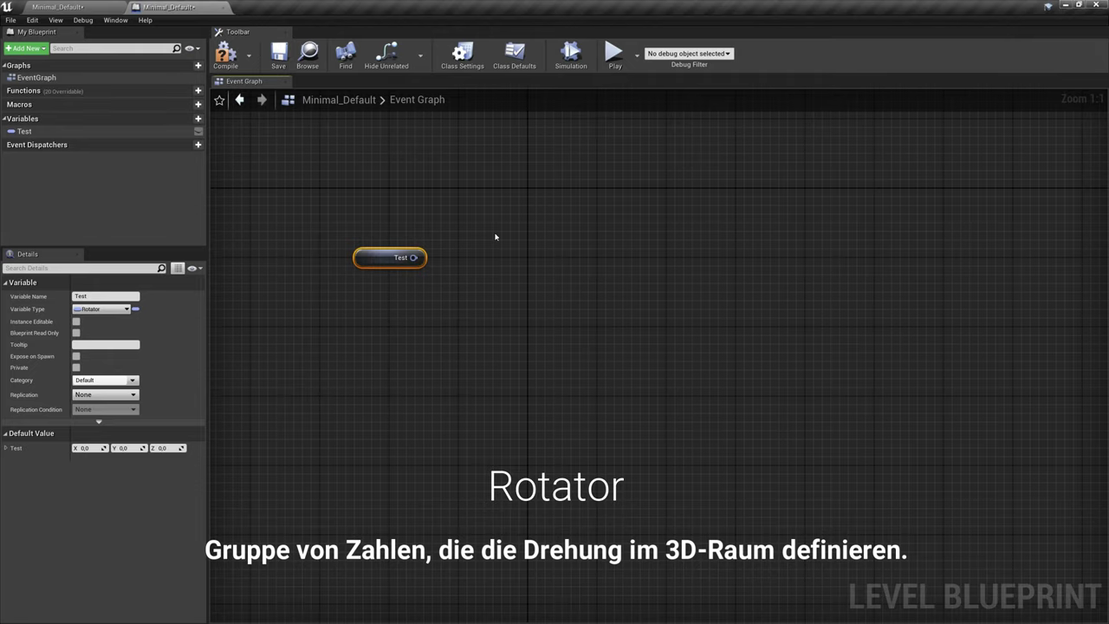
left_click(62, 5)
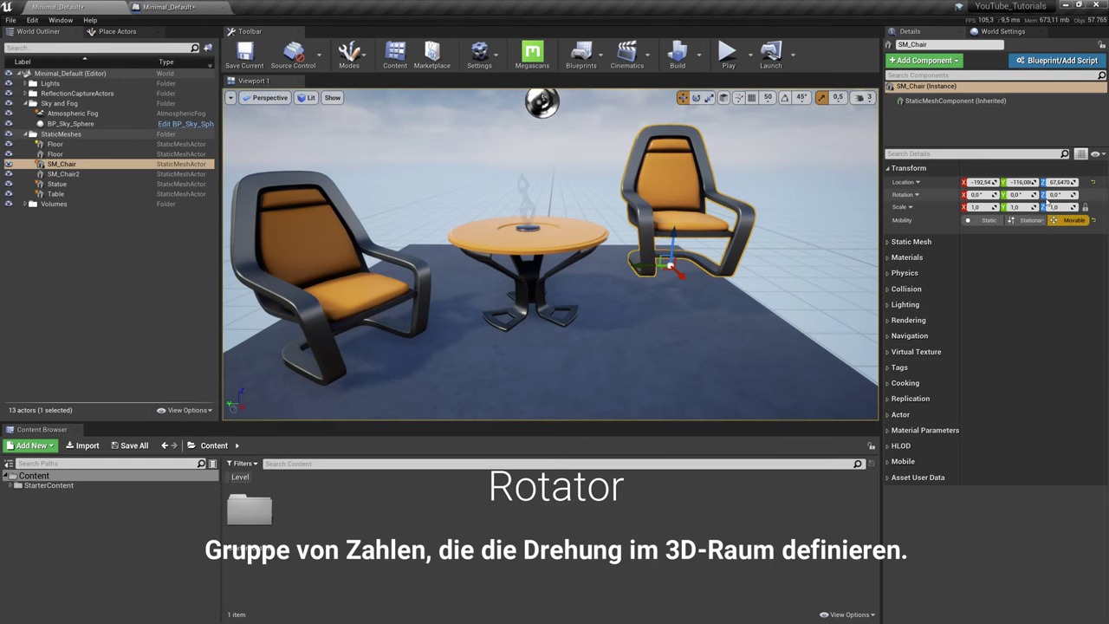
Rotate SM_Chair about its Z, X and Y axes to roughly 11.2, 19.8, 20.1
key("e")
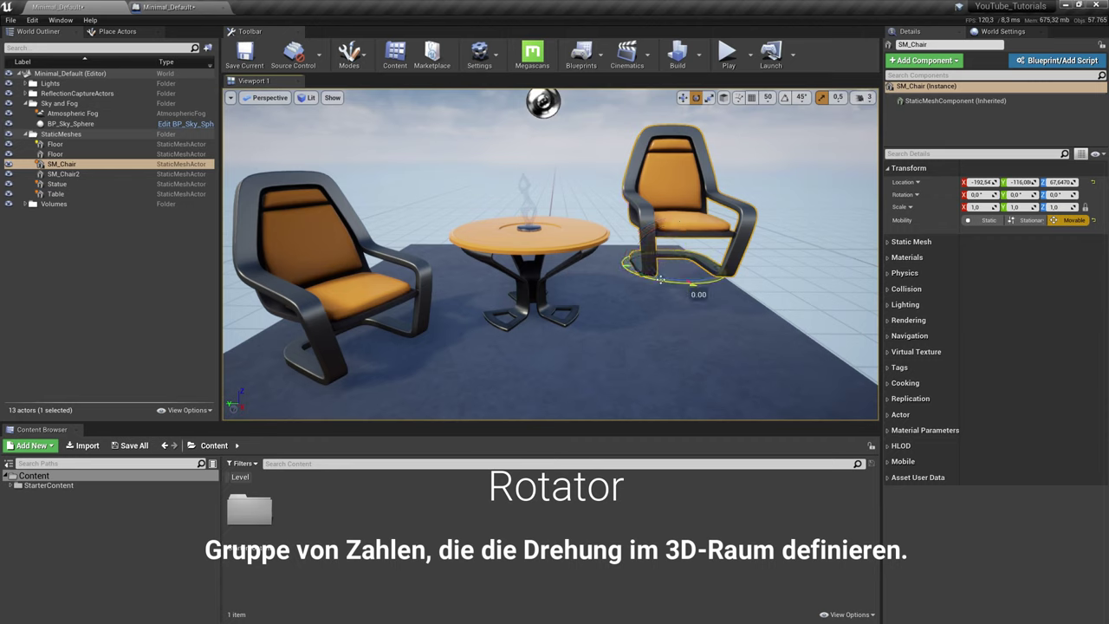
left_click_drag(660, 279, 698, 282)
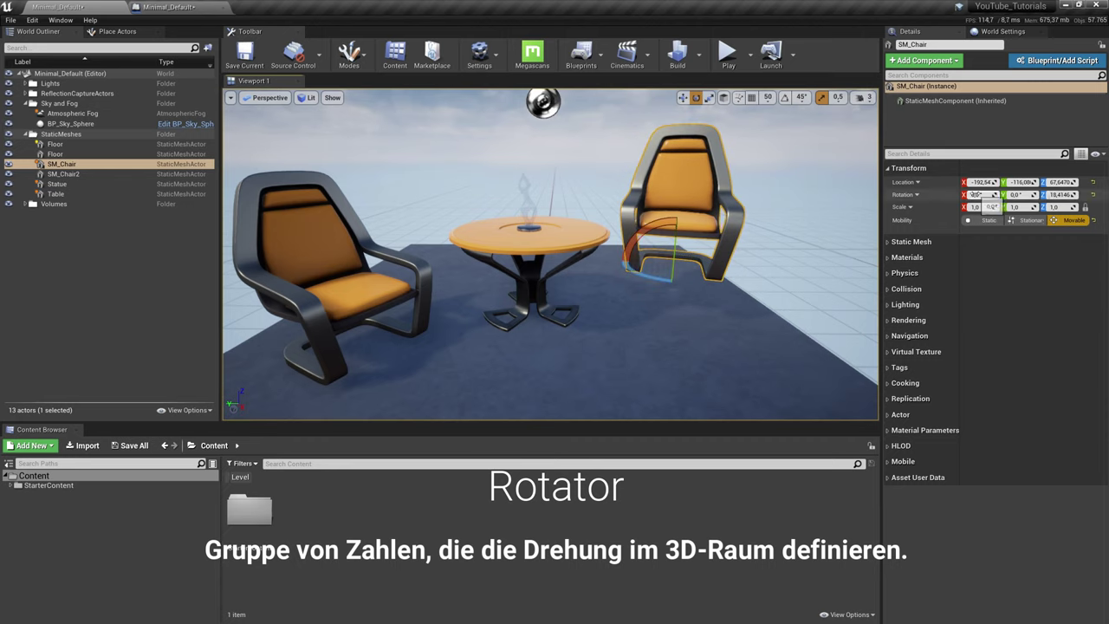
left_click(975, 194)
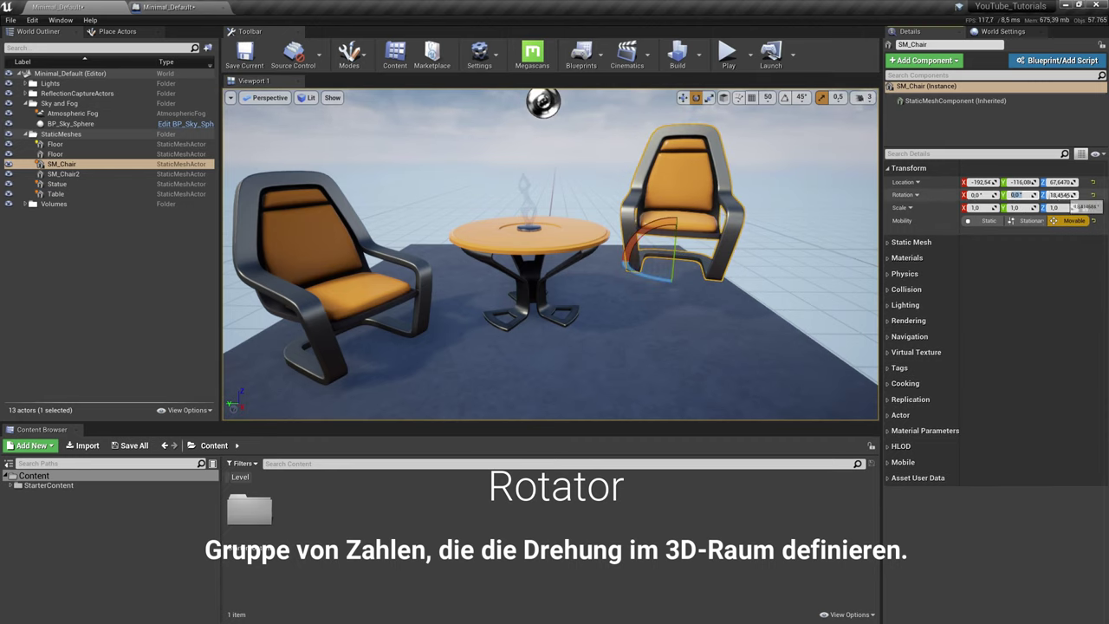
left_click_drag(646, 277, 694, 287)
left_click_drag(648, 226, 706, 245)
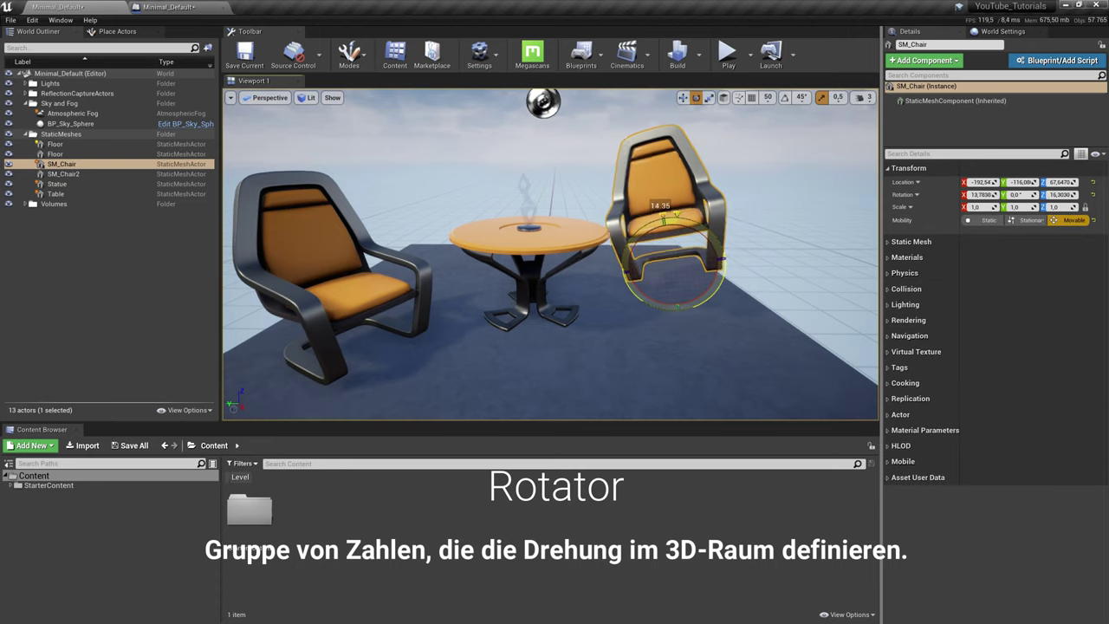
right_click_drag(672, 249, 617, 229)
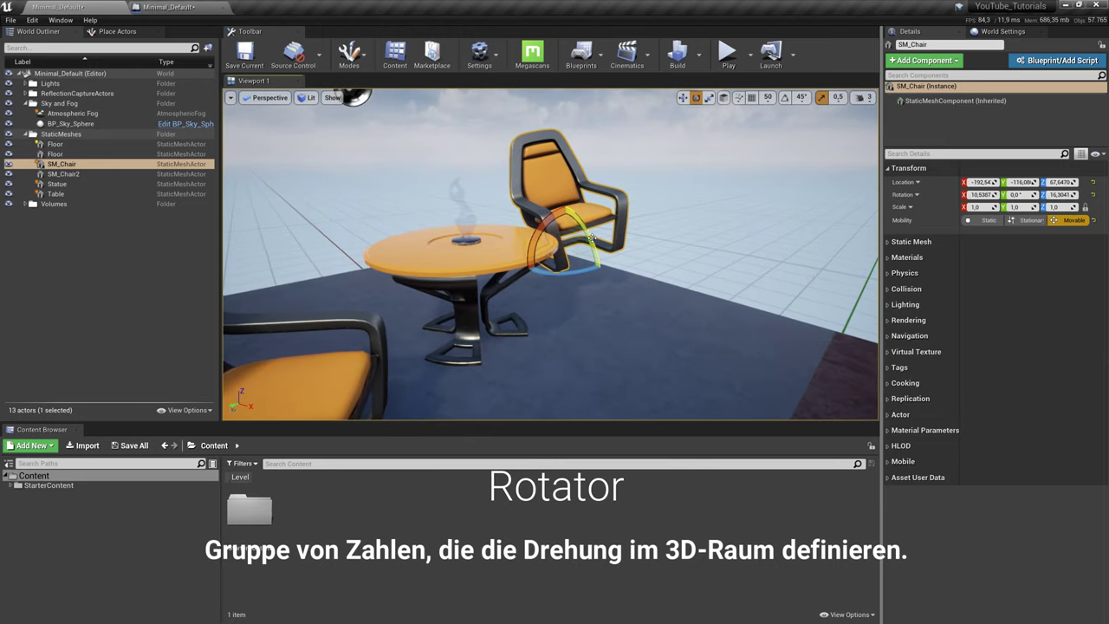
left_click_drag(591, 237, 634, 234)
right_click_drag(726, 234, 684, 244)
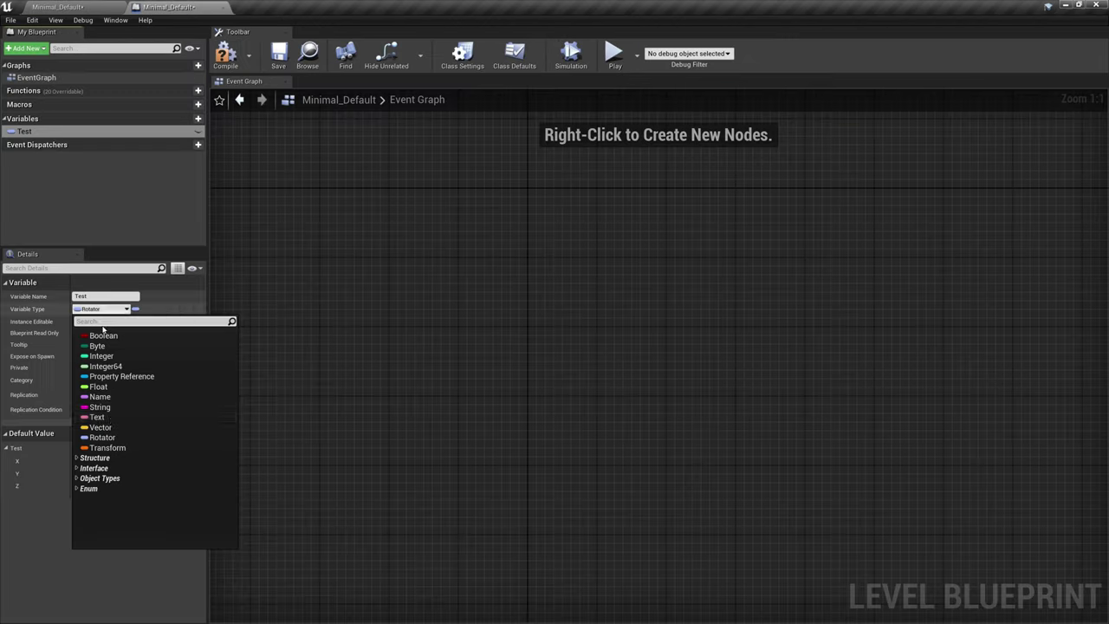
Make Test a Transform (zero location and rotation, scale 1), compile, and view the level
left_click(111, 448)
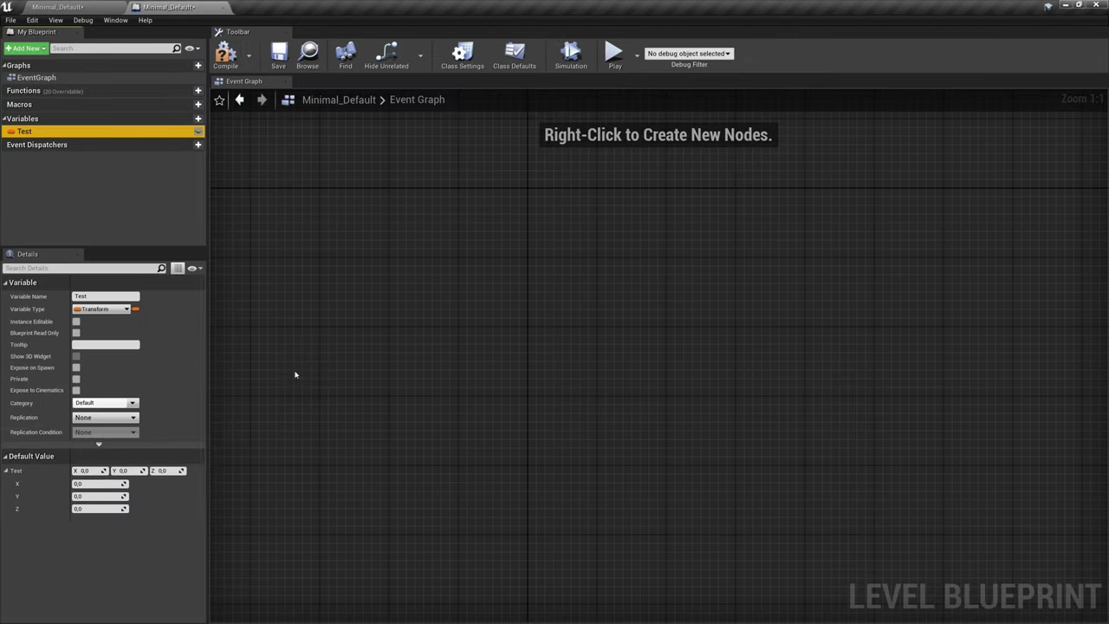
left_click(225, 55)
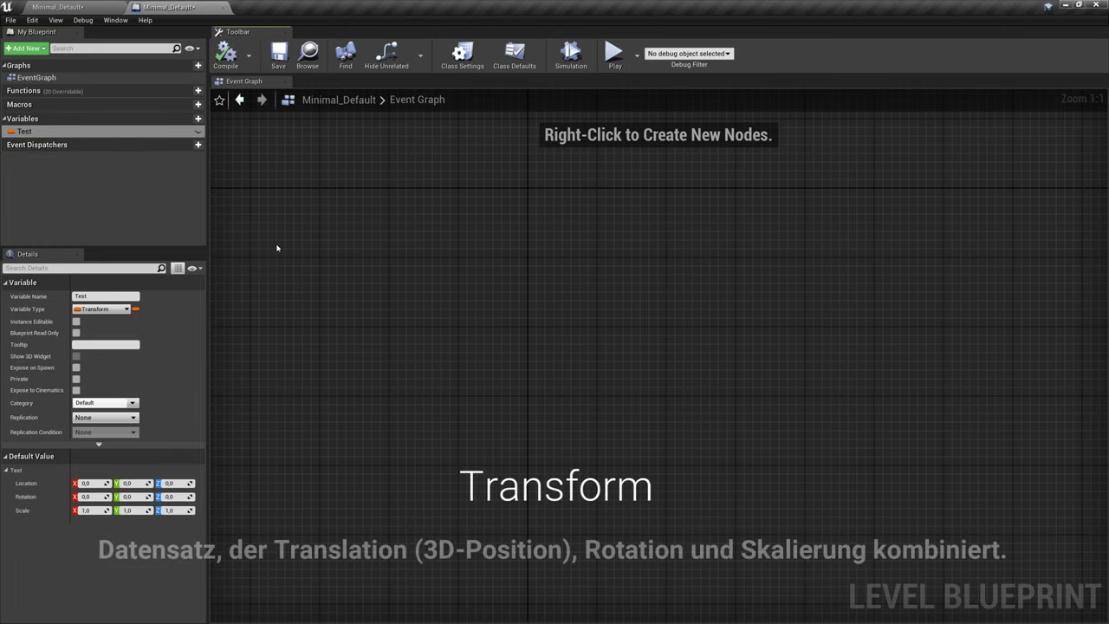
left_click(71, 5)
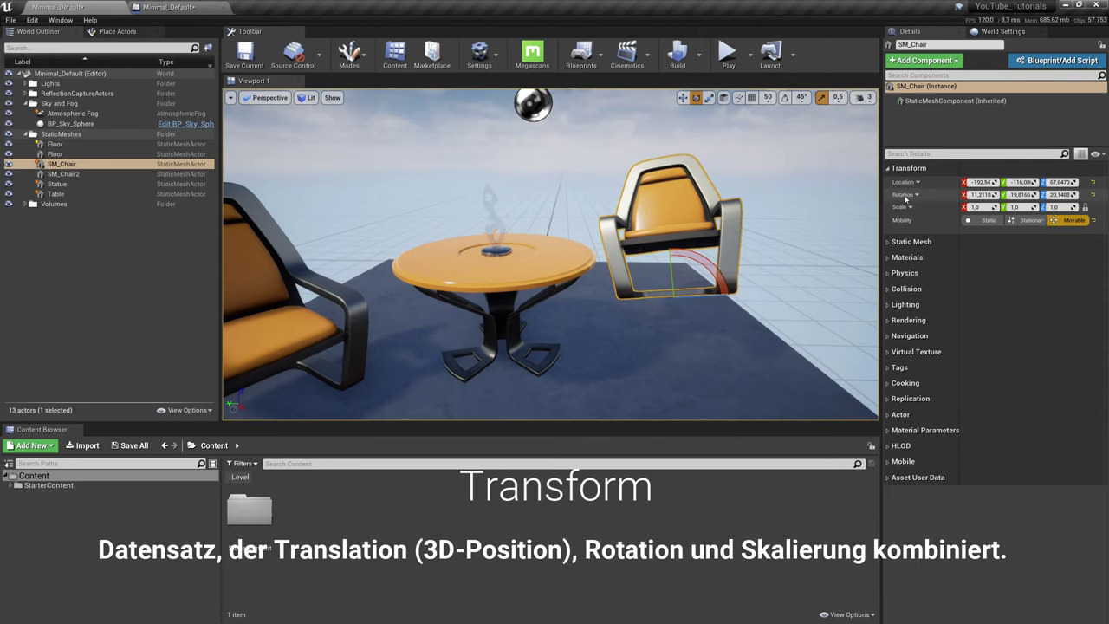
Collapse and re-expand SM_Chair's Transform section and change its Mobility setting
left_click(901, 169)
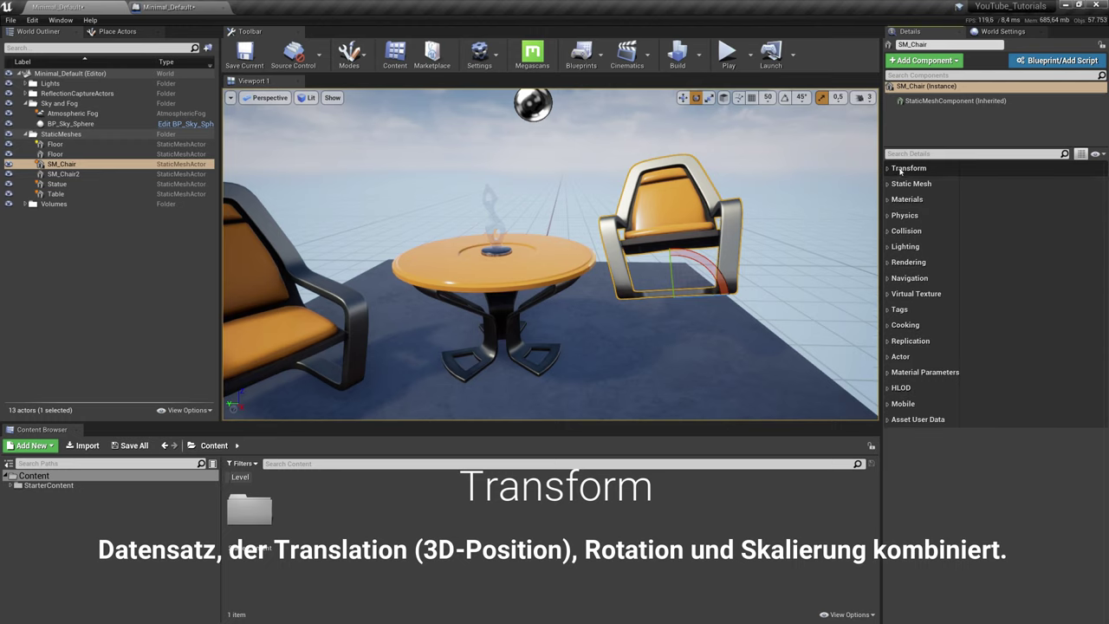
left_click(893, 170)
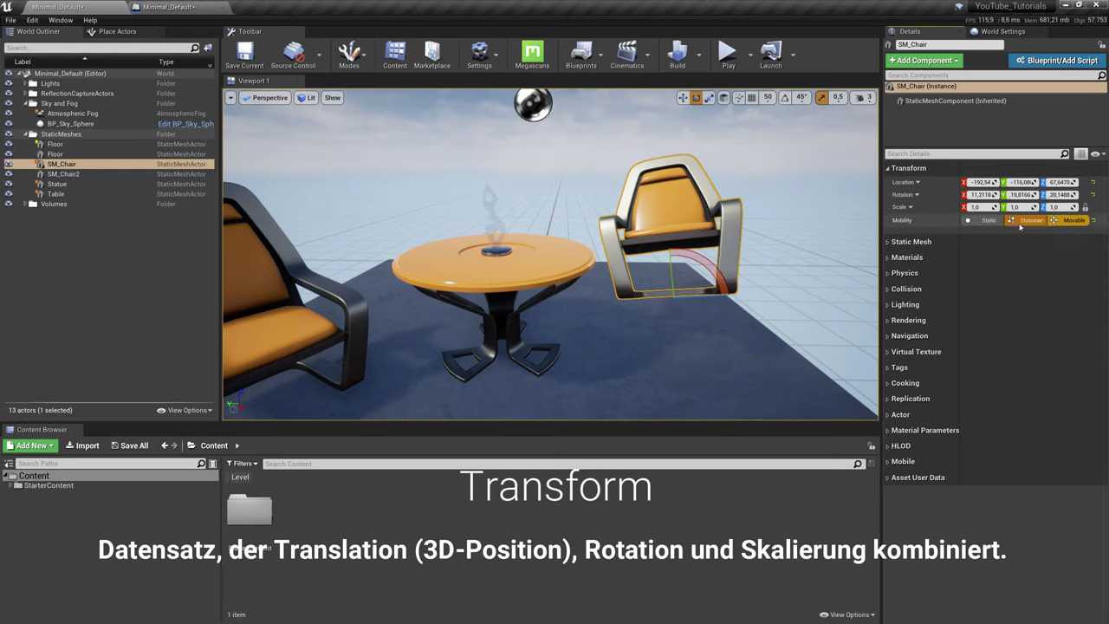
left_click(986, 220)
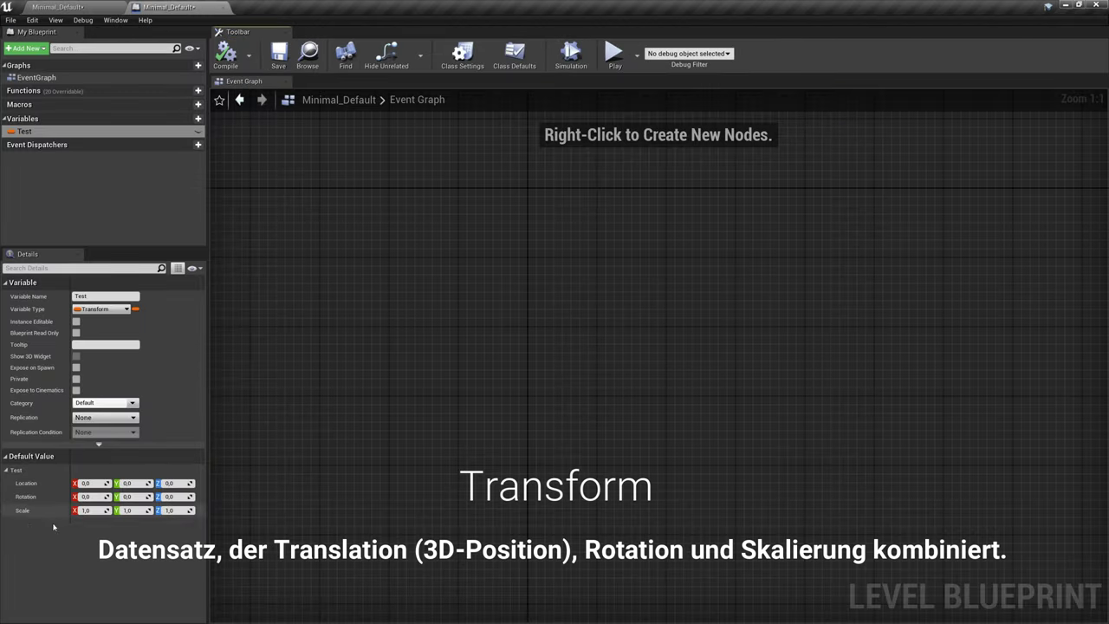
Add a getter for the Transform variable Test and split it into location, rotation and scale pins
left_click_drag(25, 131, 367, 282)
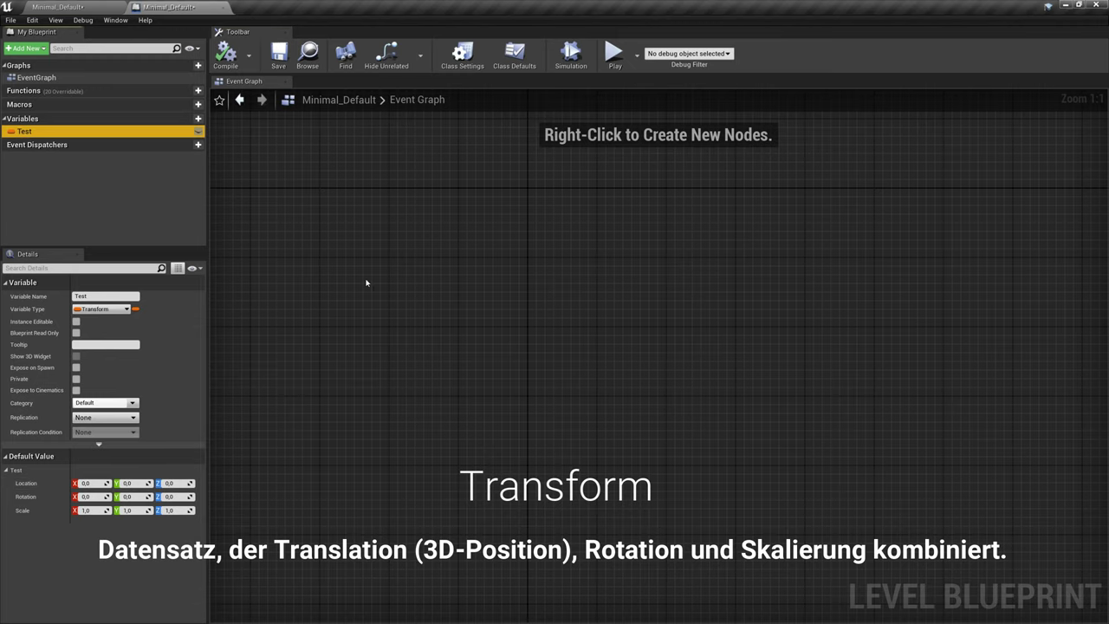
left_click(394, 294)
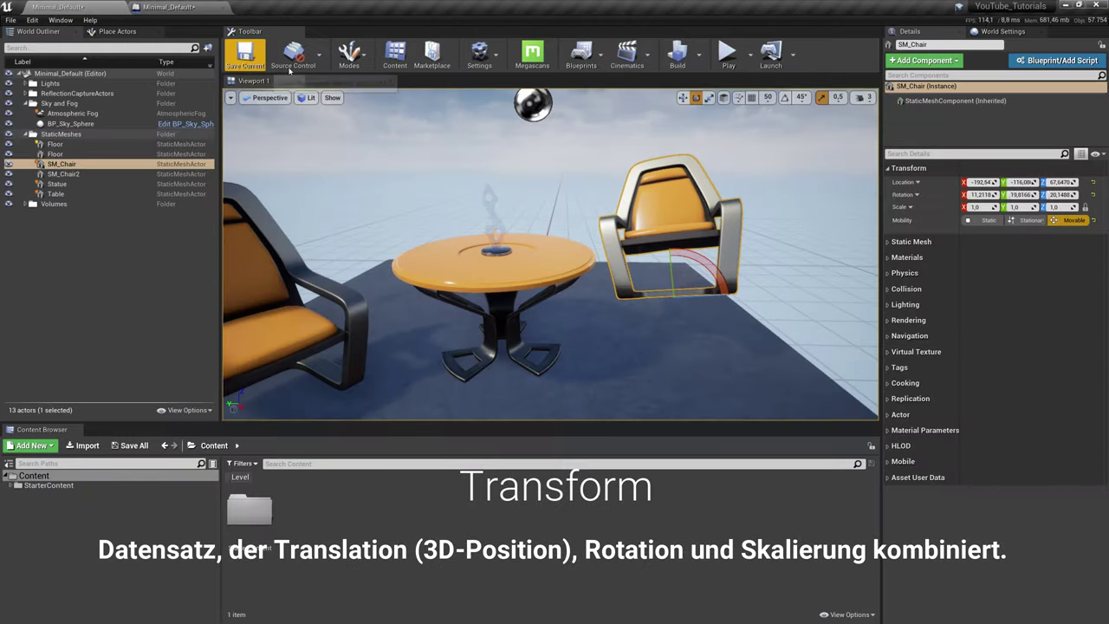
right_click(420, 295)
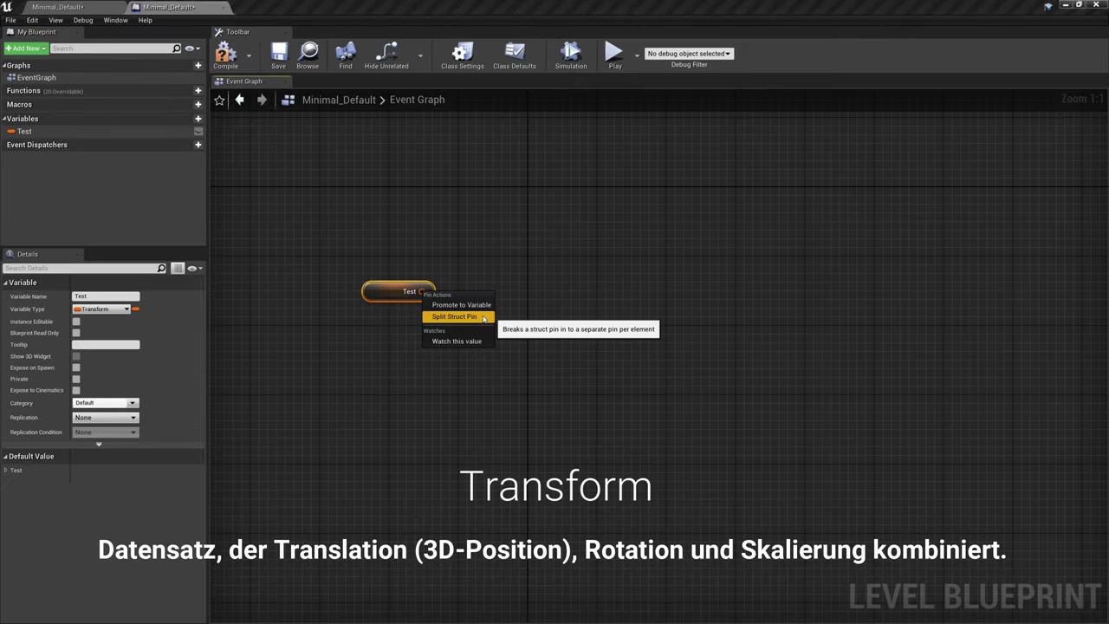
left_click(450, 317)
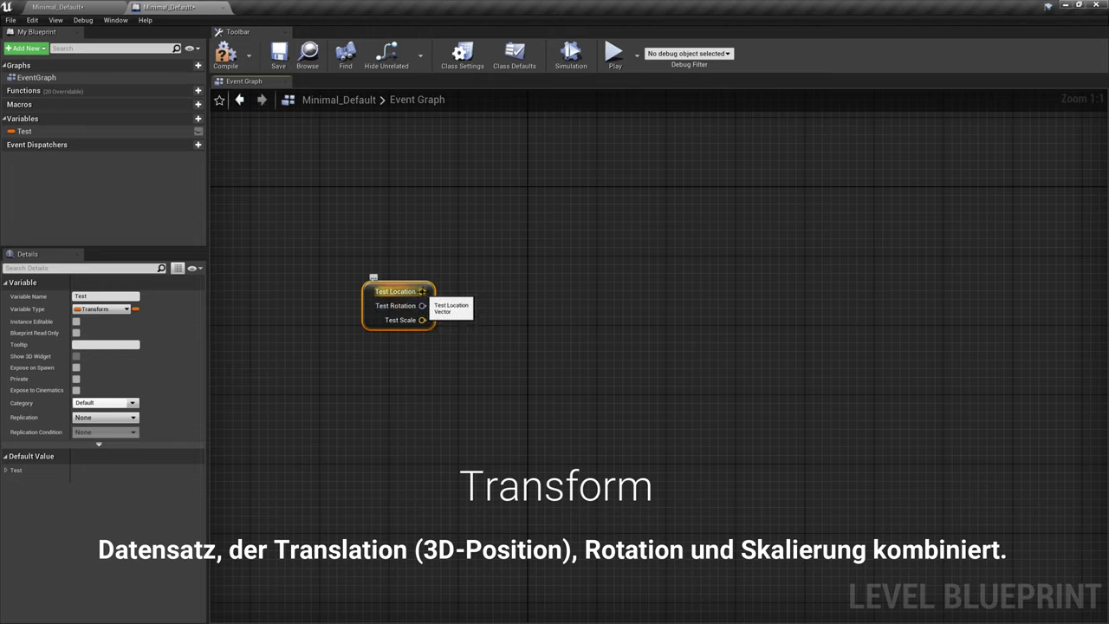
right_click(422, 292)
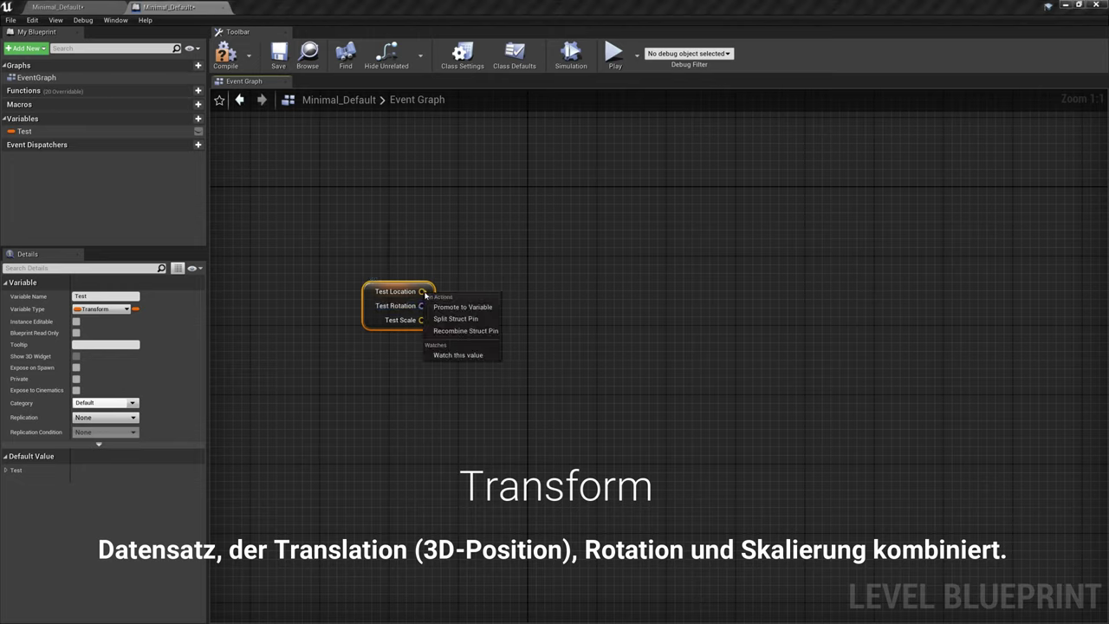
left_click(491, 331)
right_click(422, 291)
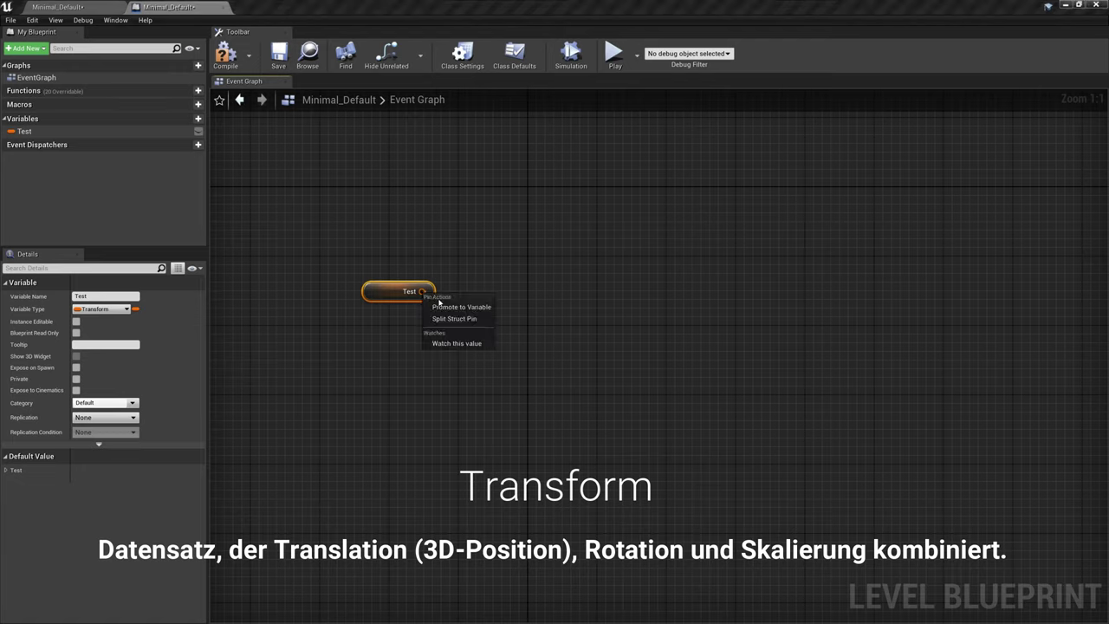
left_click(455, 319)
Split Test Location, Test Rotation and Test Scale into their individual X/Y/Z and roll/pitch/yaw pins
right_click(422, 292)
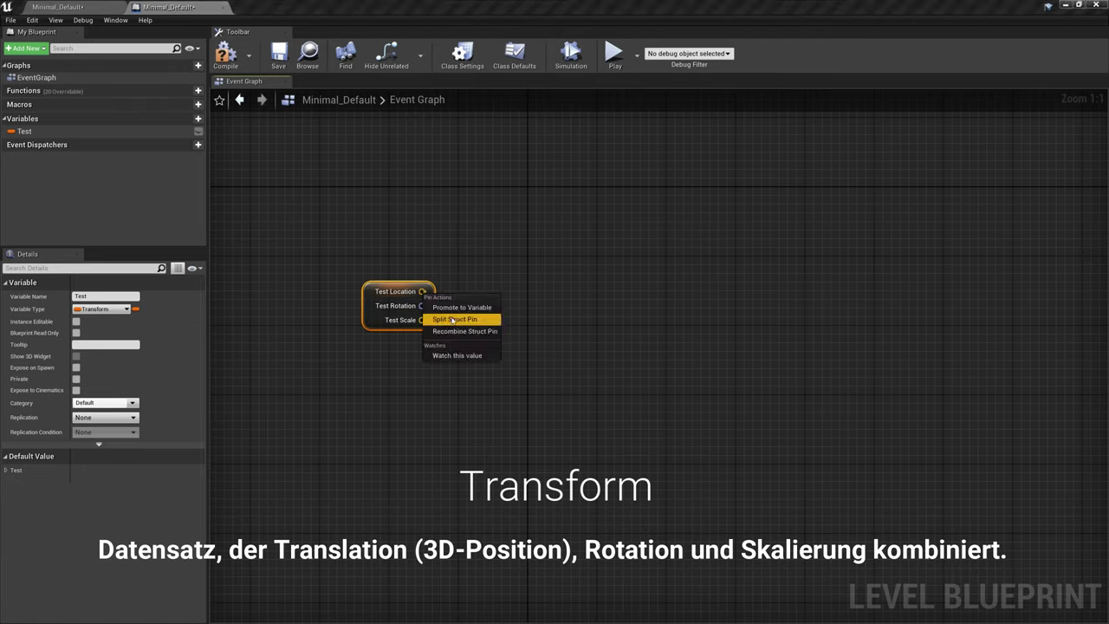
left_click(455, 319)
right_click(428, 335)
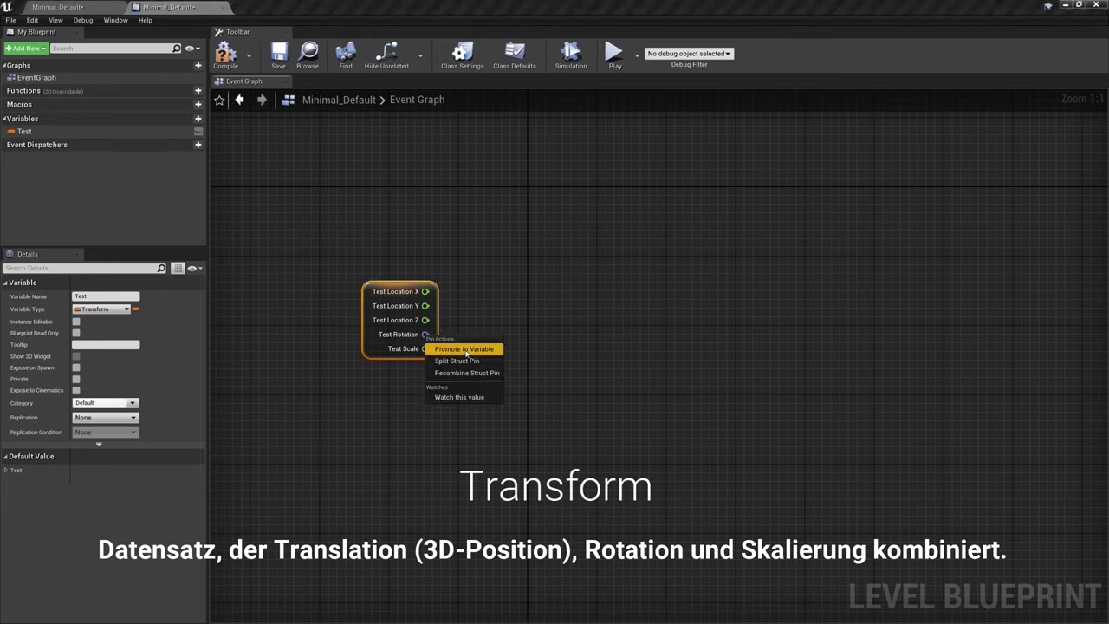
left_click(459, 363)
right_click(447, 378)
left_click(482, 405)
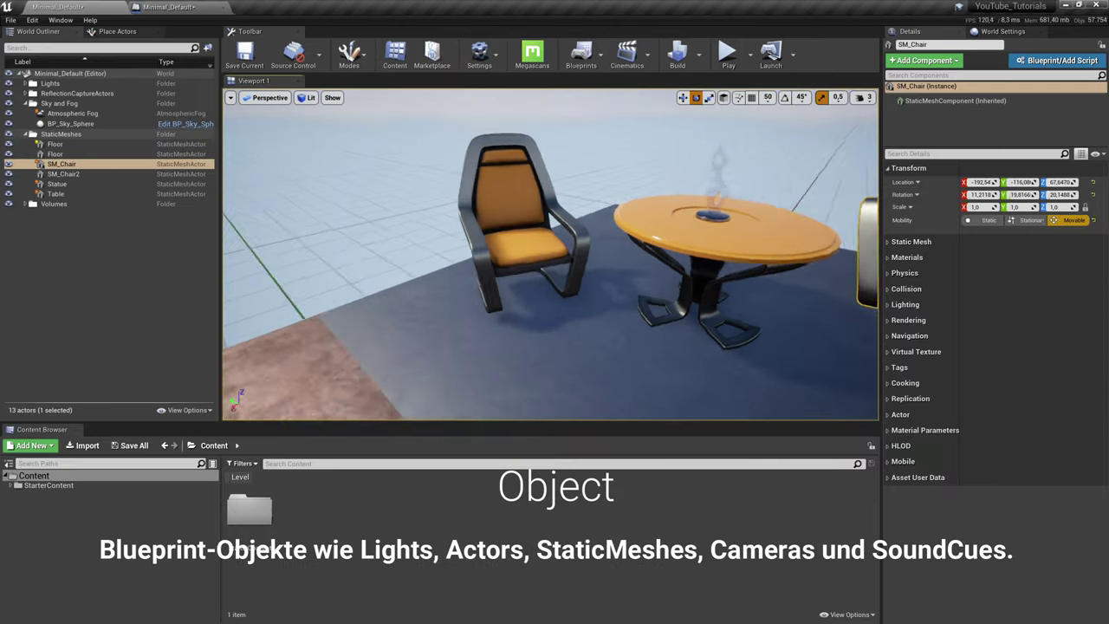
Select SM_Chair2 in the viewport with the move gizmo (W) active, then go back to the Level Blueprint
left_click(528, 251)
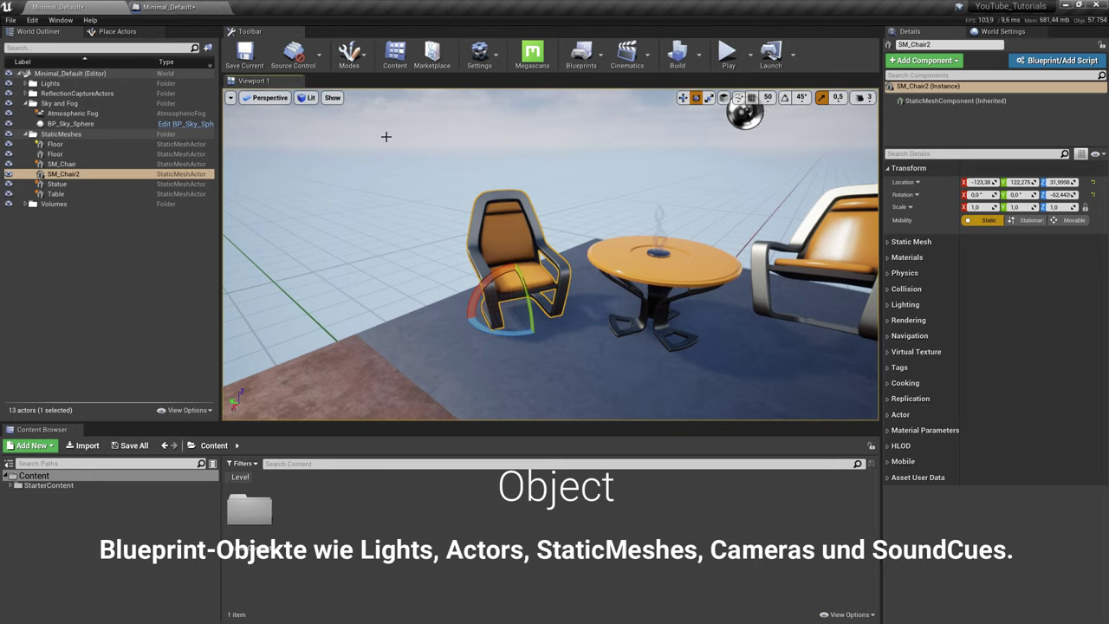
right_click_drag(421, 238, 460, 285)
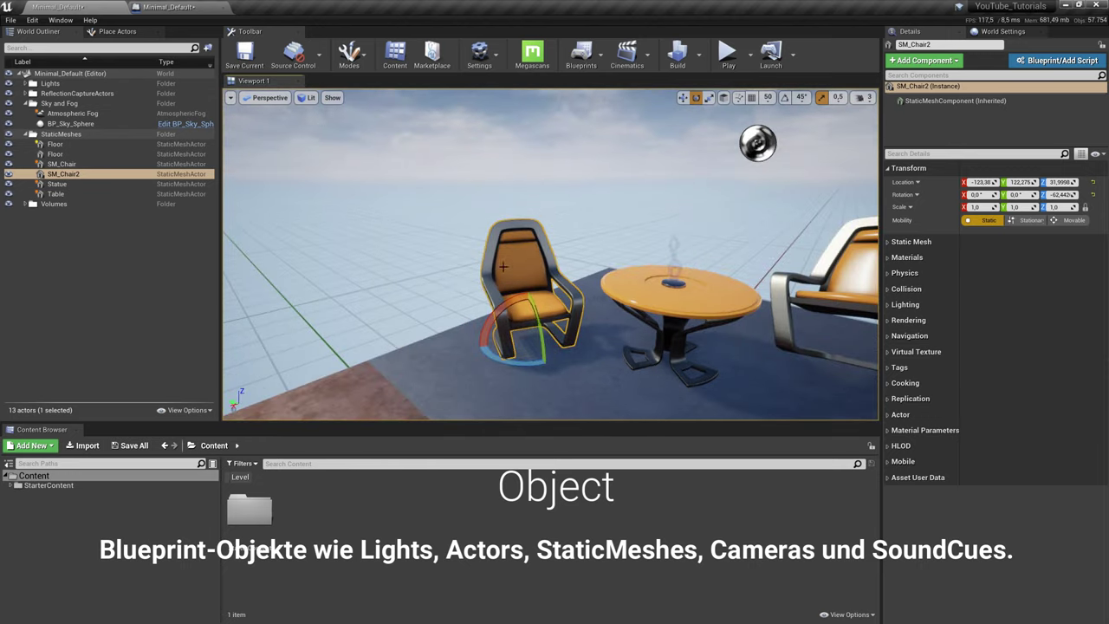
key("w")
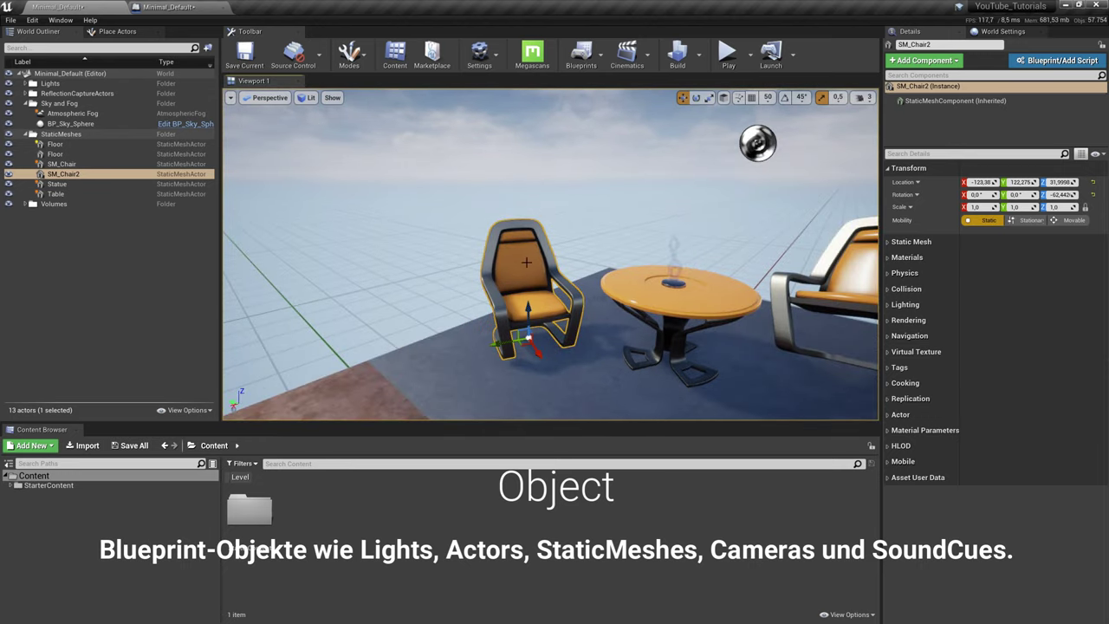
left_click(184, 9)
Add an SM_Chair2 reference node and an Event BeginPlay node to the graph
right_click(429, 247)
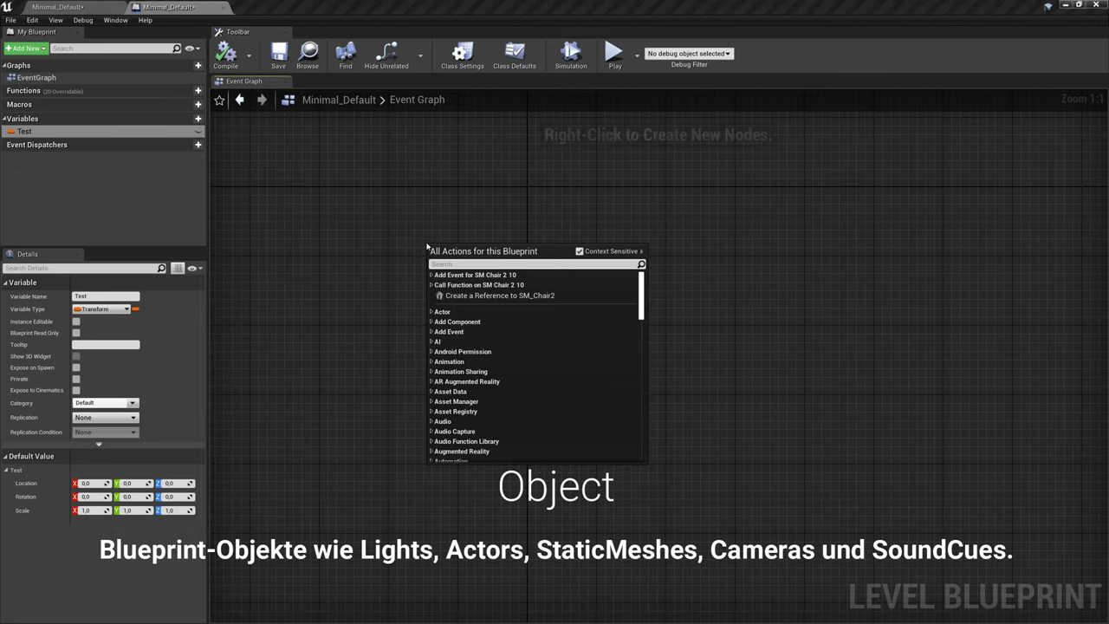
left_click(479, 296)
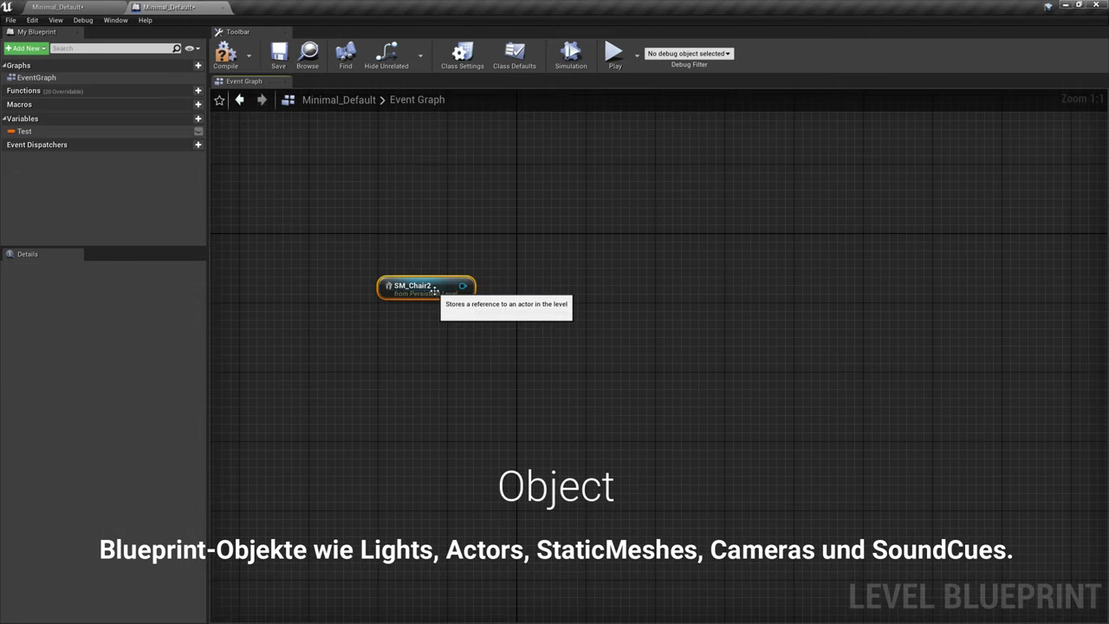
mouse_move(479, 297)
right_mouse_down()
mouse_move(452, 345)
mouse_move(460, 381)
right_mouse_up()
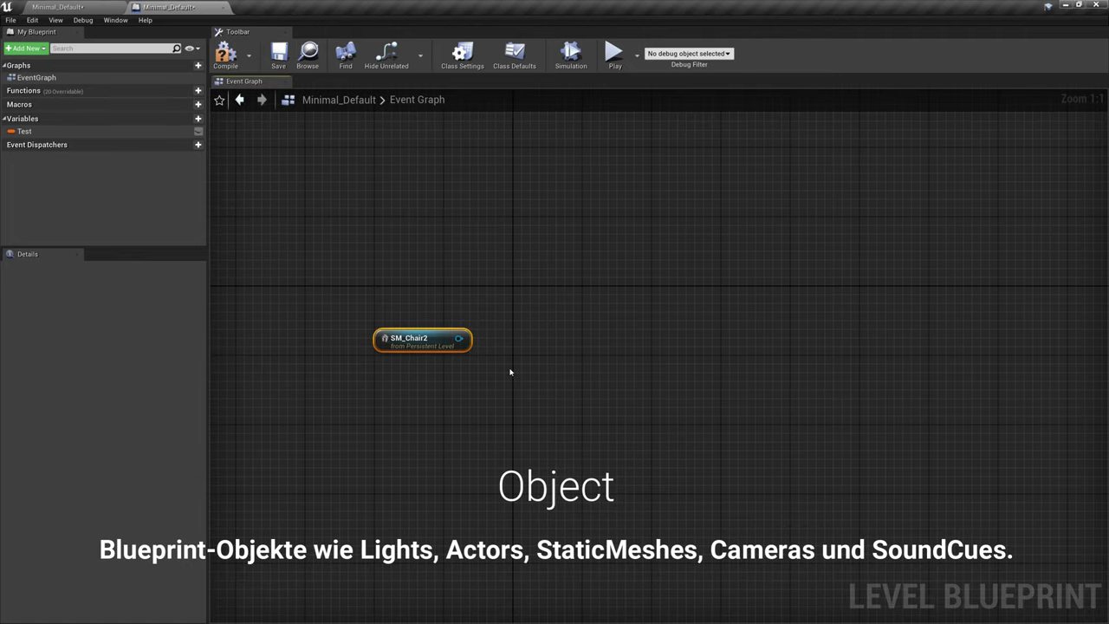
right_click(409, 227)
type("beg")
key("BackSpace")
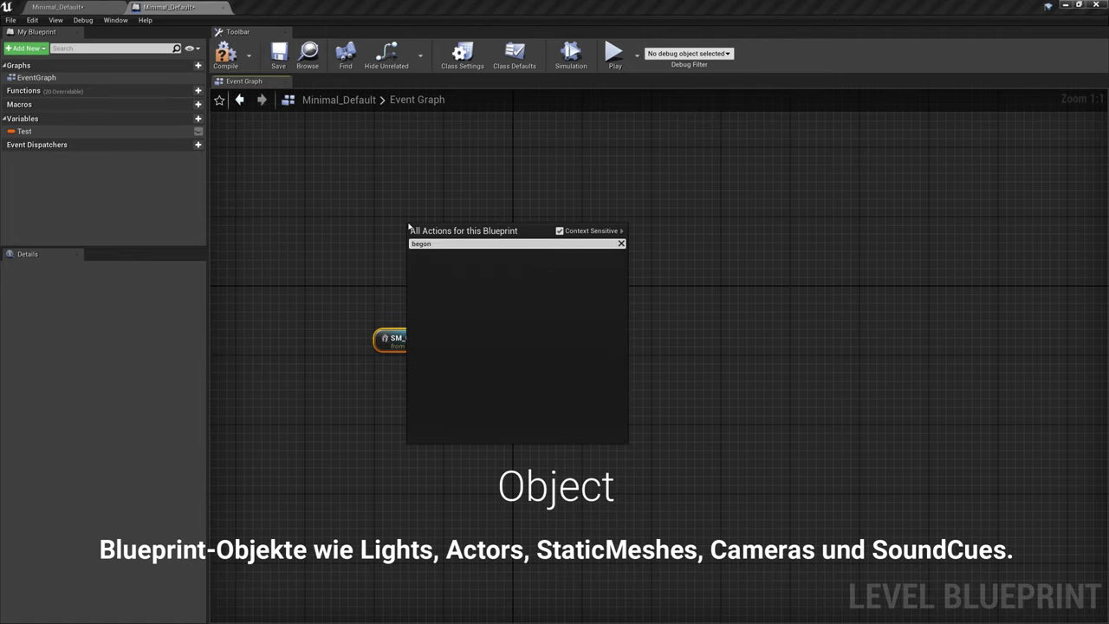
type("gin")
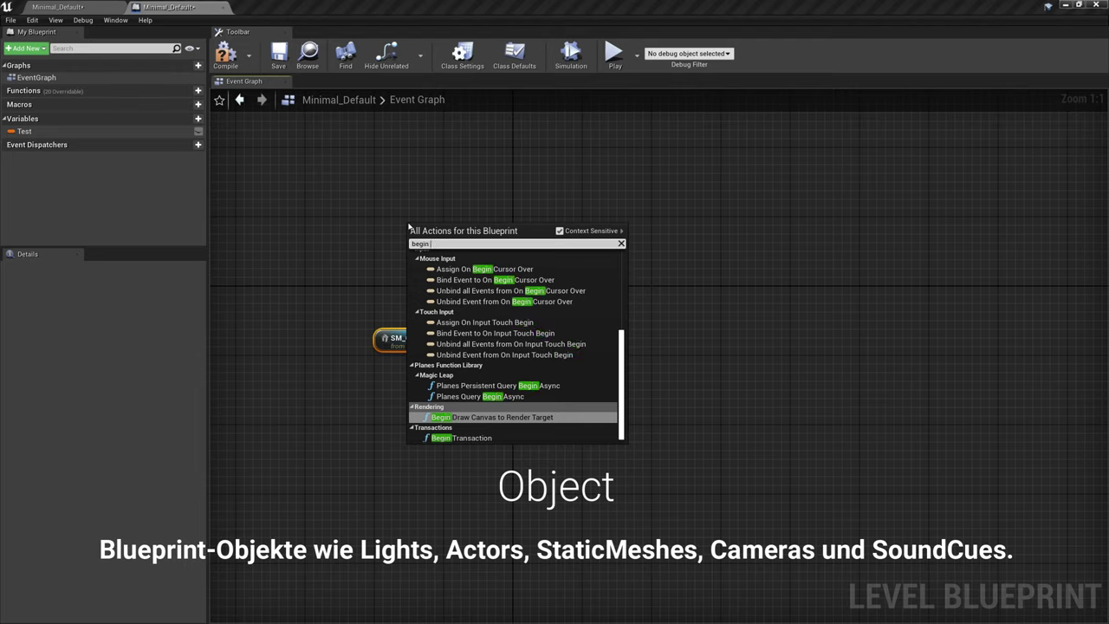
type(" pl")
key("Up")
key("Up")
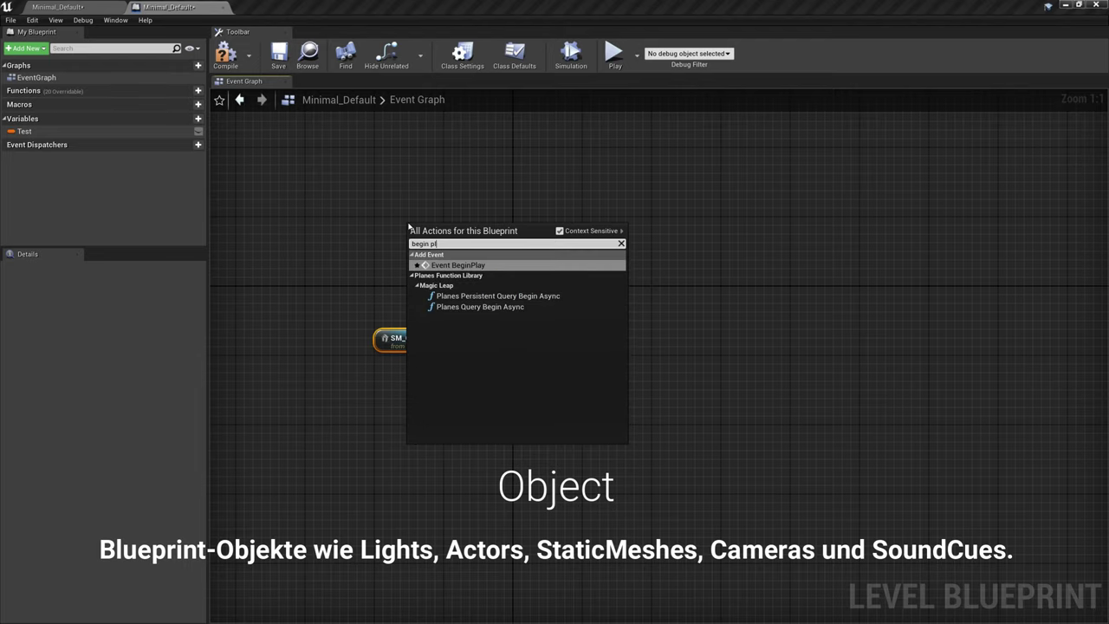
key("Return")
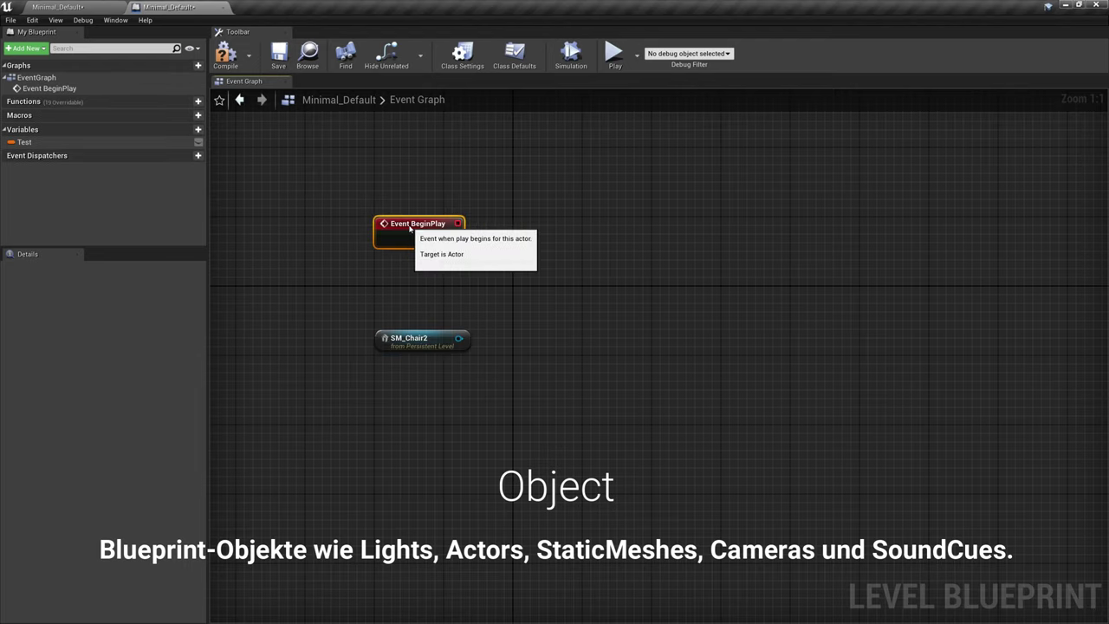
left_click_drag(442, 232, 400, 247)
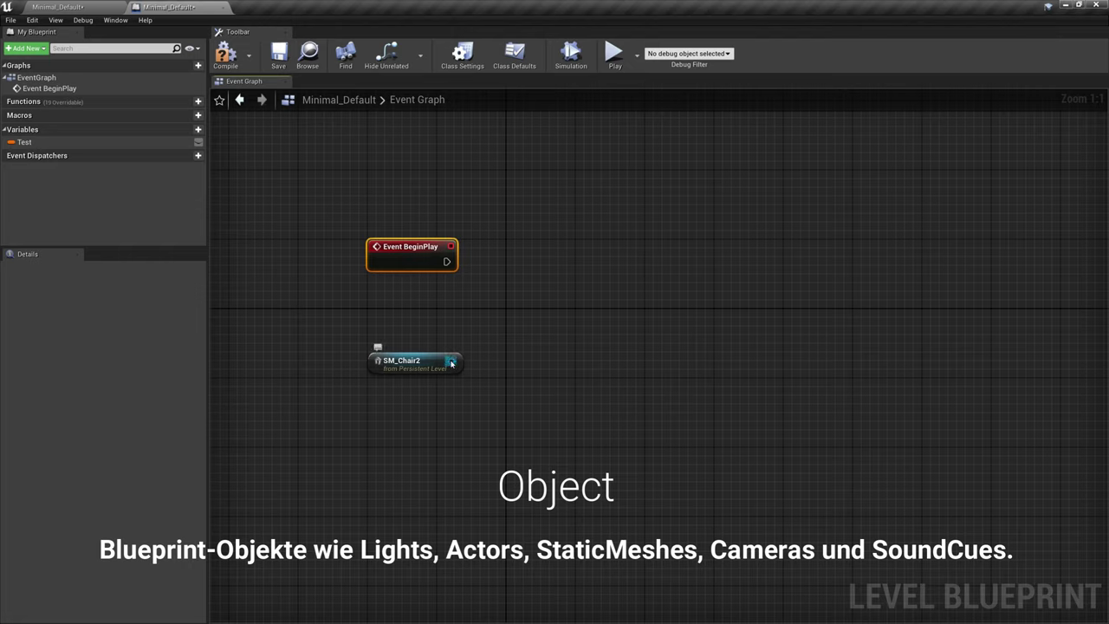
Wire Event BeginPlay into a DestroyActor node targeting SM_Chair2
left_click_drag(451, 360, 562, 303)
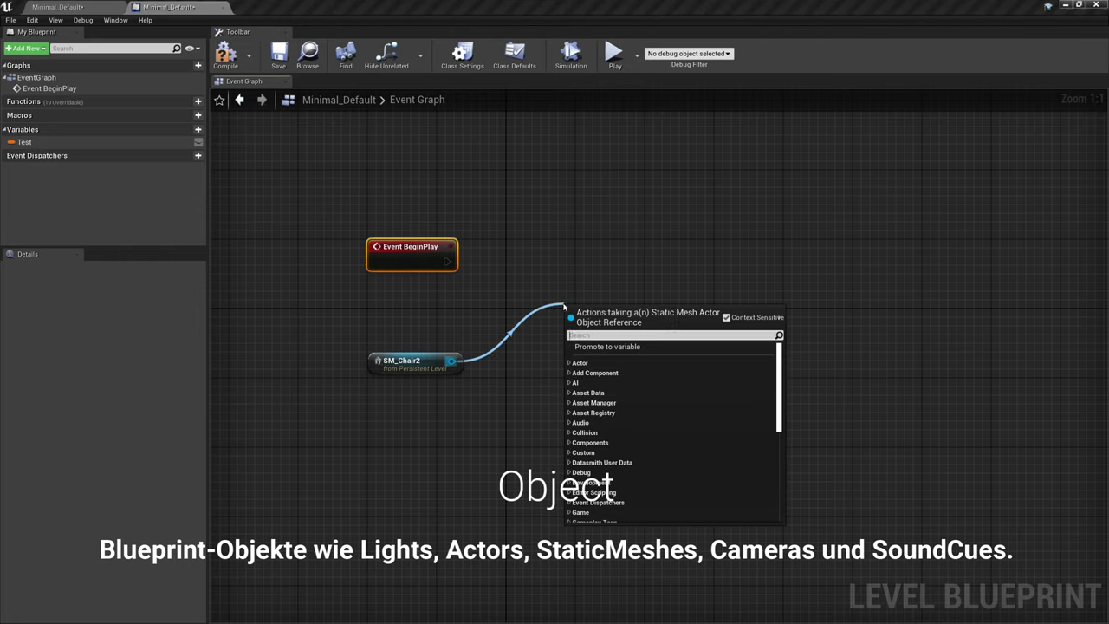
type("des")
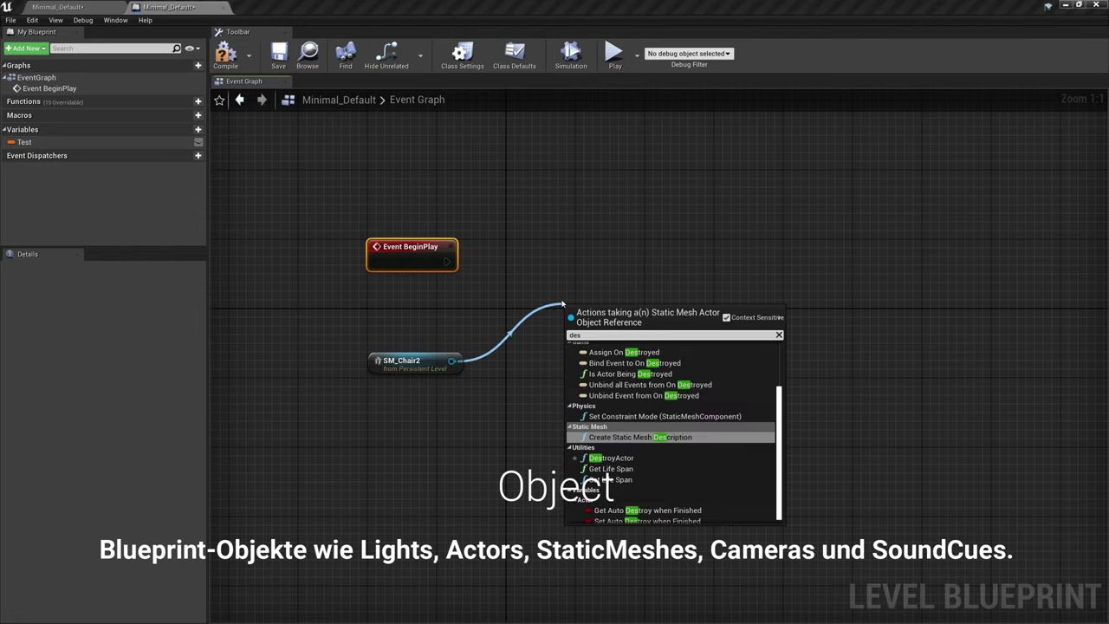
type("t")
key("Down")
key("Up")
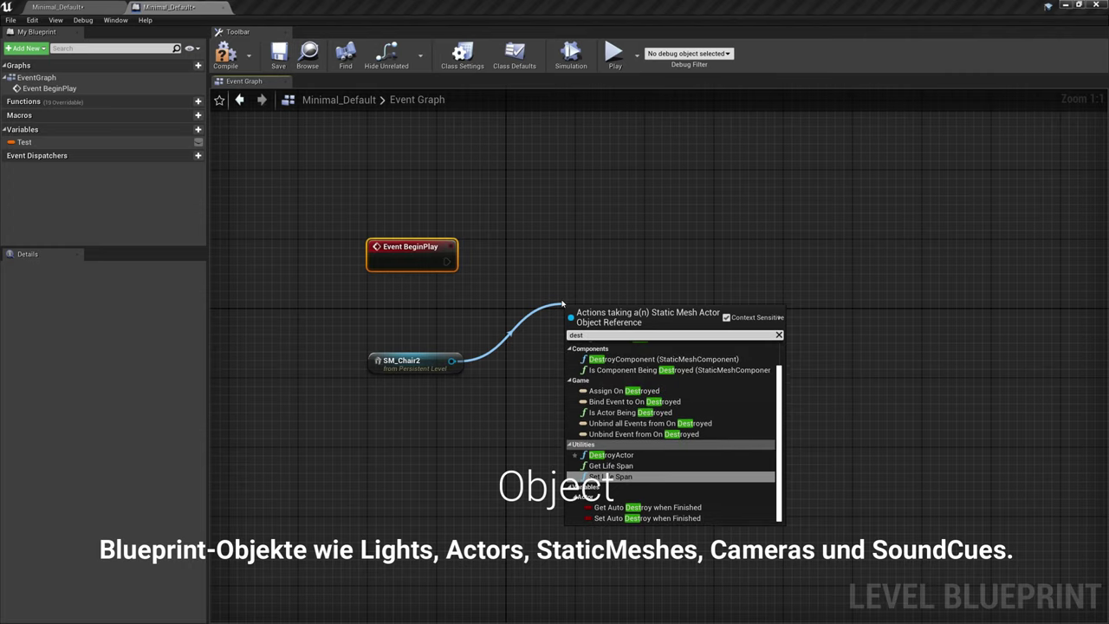
key("Up")
key("Return")
left_click_drag(575, 331, 449, 265)
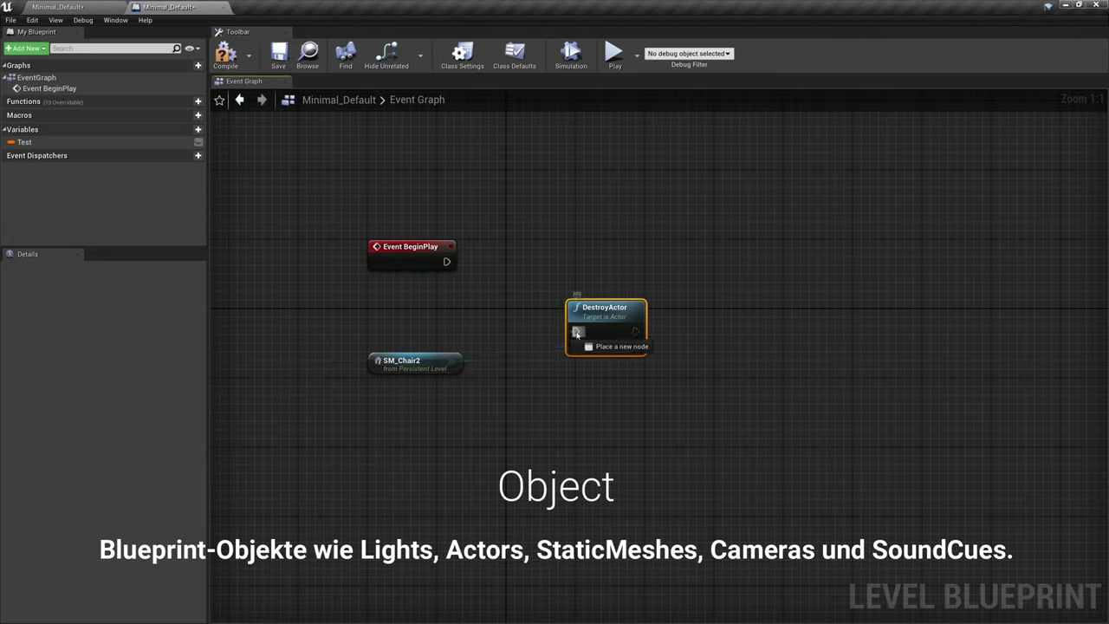
left_click_drag(606, 308, 615, 239)
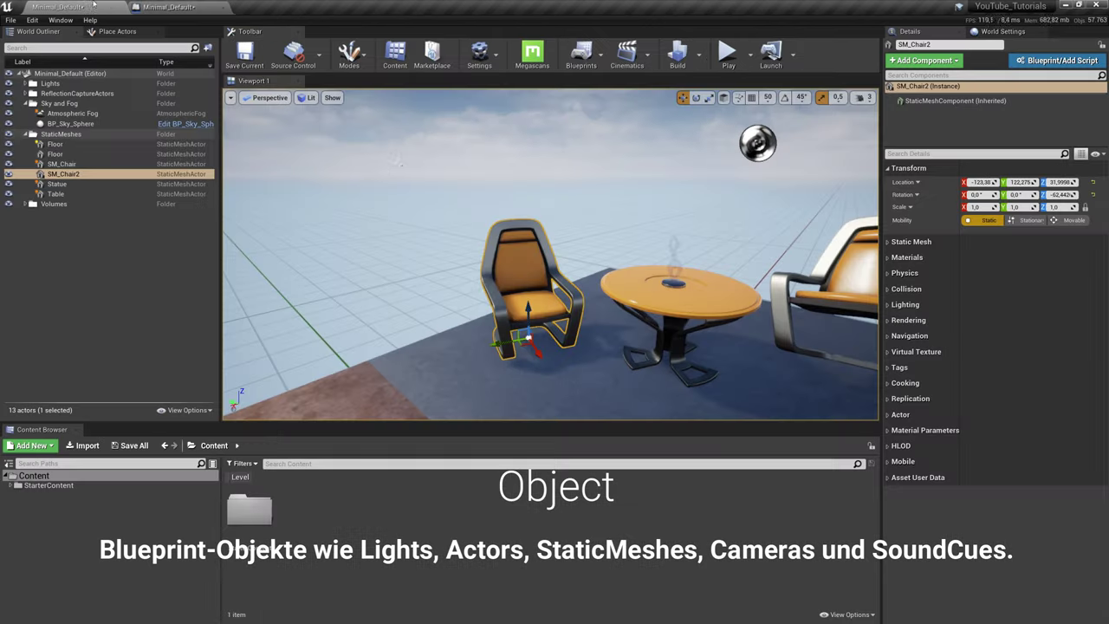
Play the level to test the chair being destroyed, then delete the DestroyActor node
left_click(727, 54)
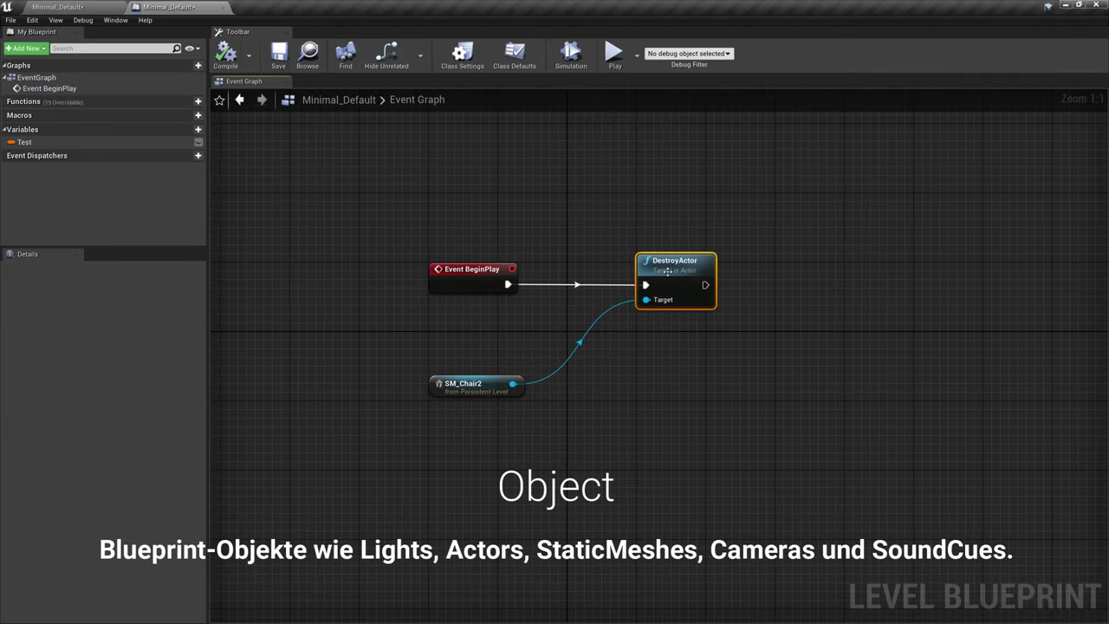
left_click_drag(656, 210, 719, 344)
key("Delete")
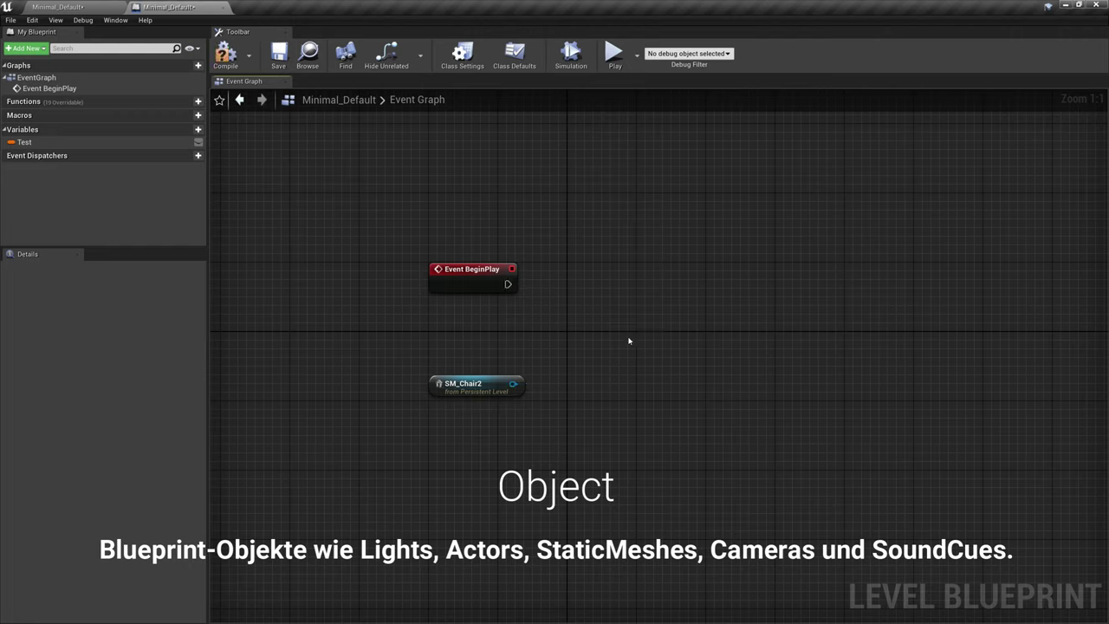
Promote SM_Chair2's output to a new variable and connect Event BeginPlay to its SET node
right_click(512, 385)
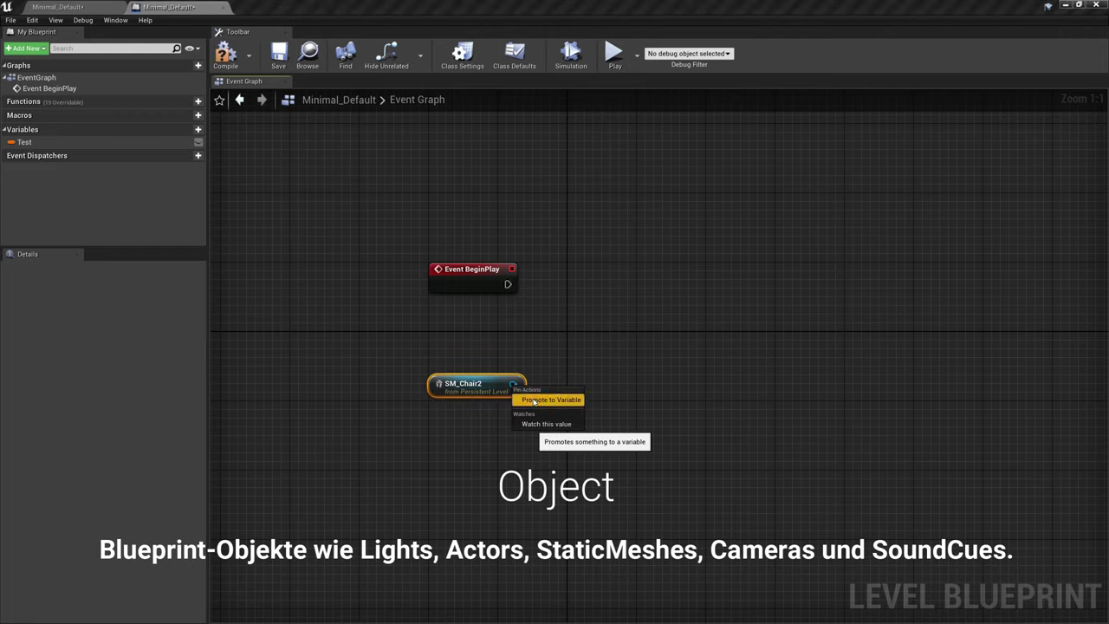
left_click(545, 400)
left_click_drag(654, 366, 636, 262)
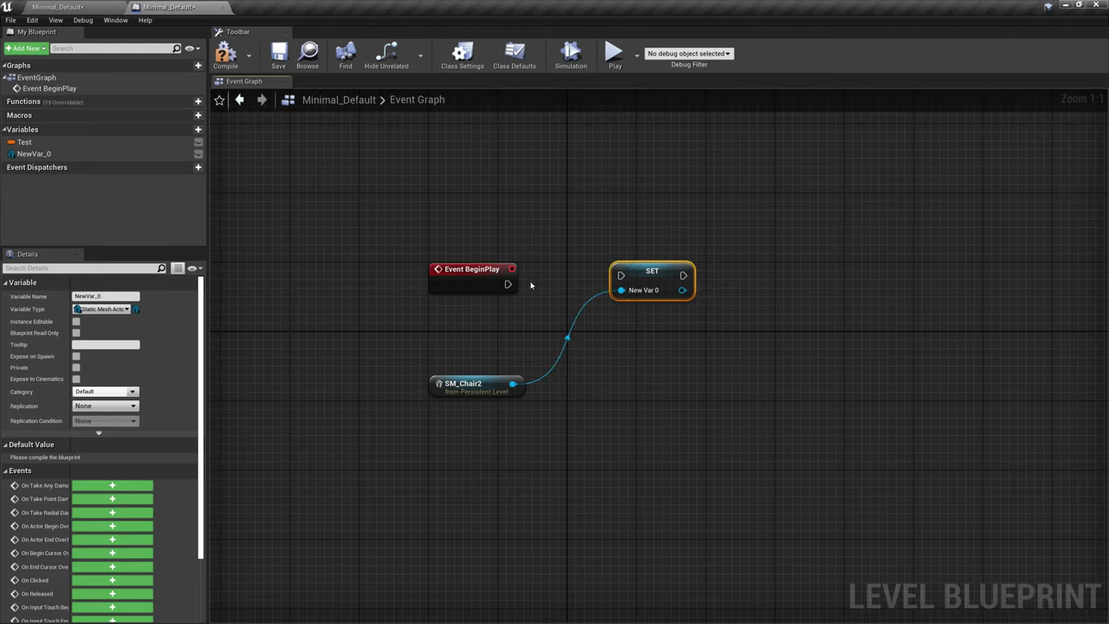
left_click_drag(507, 284, 641, 281)
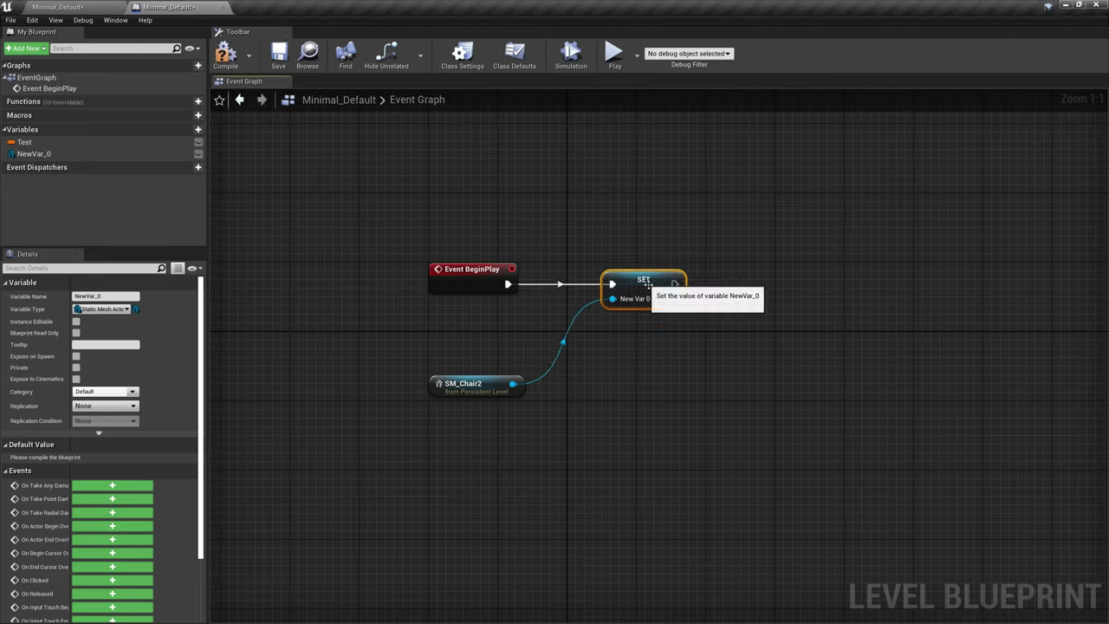
Rename NewVar_0 to Stuhl_1, compile the Level Blueprint, and select the SM_Chair2 reference node
left_click(34, 156)
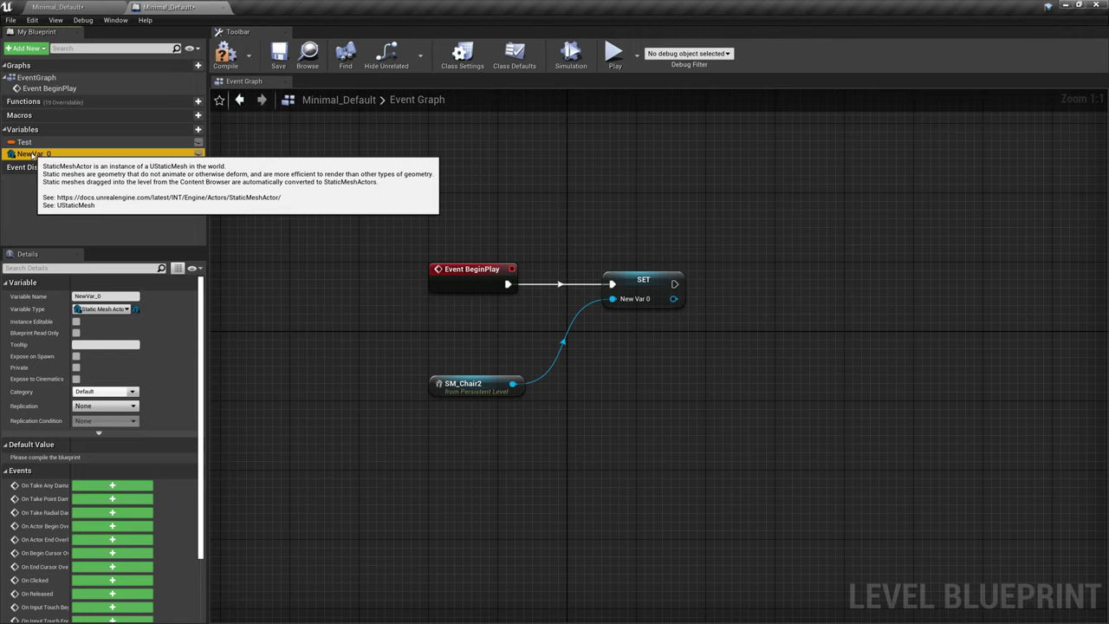
left_click(33, 154)
type("St")
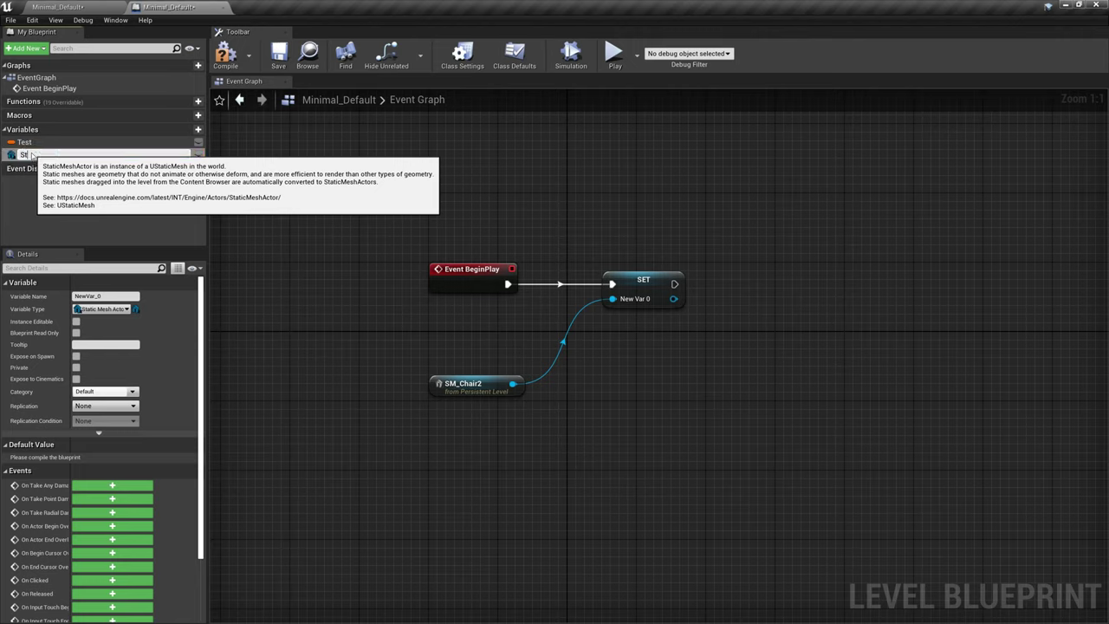
type("uhl_1")
key("Return")
left_click(225, 54)
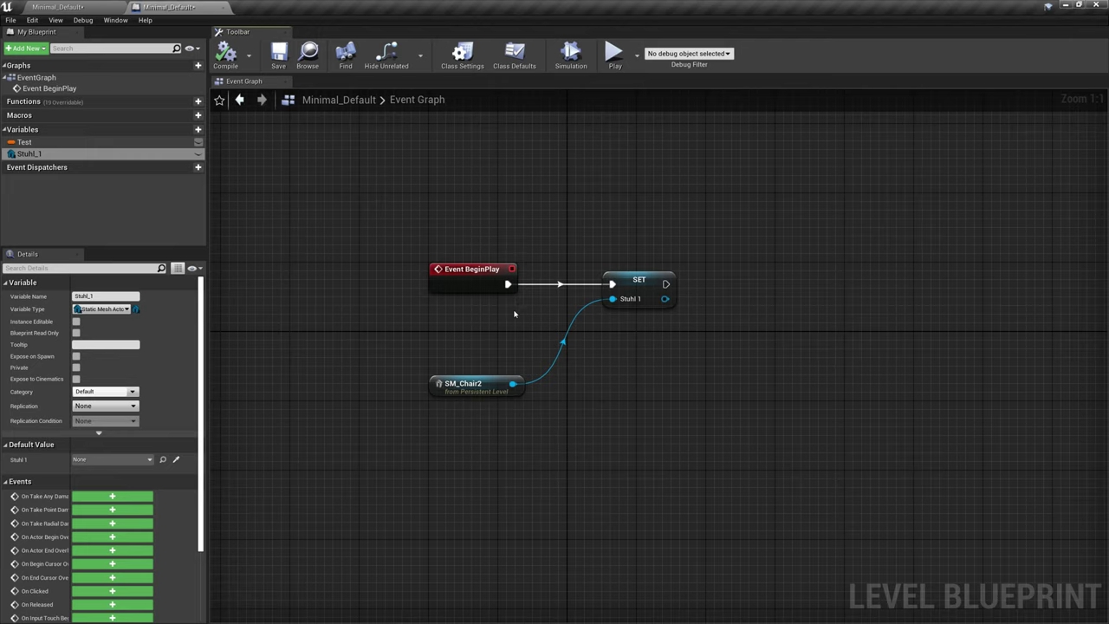
right_click_drag(518, 307, 500, 276)
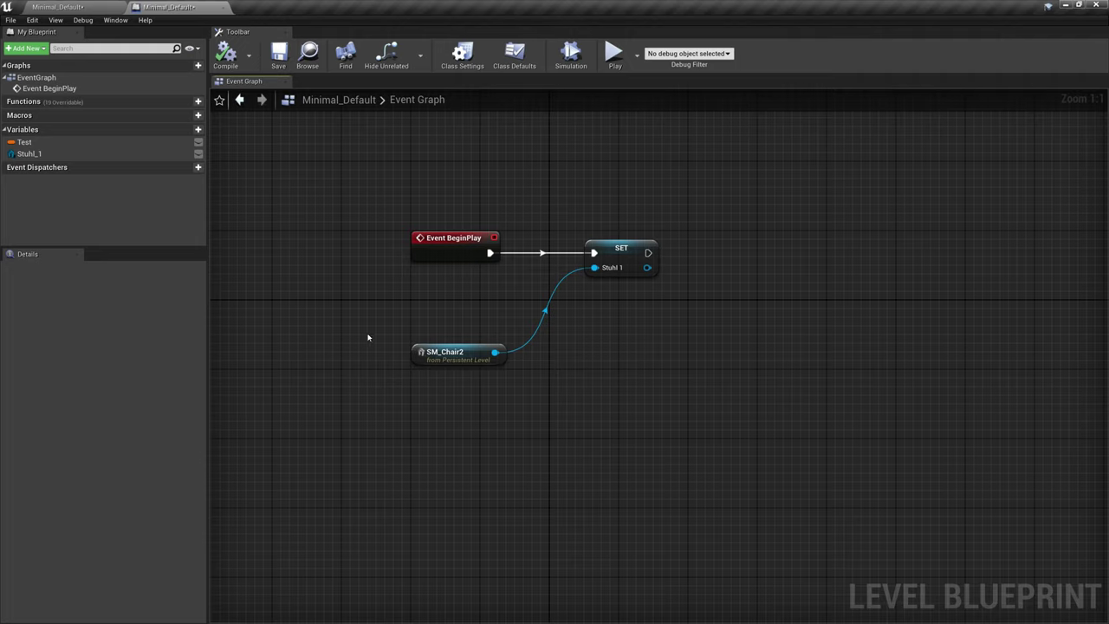
left_click_drag(370, 316, 539, 415)
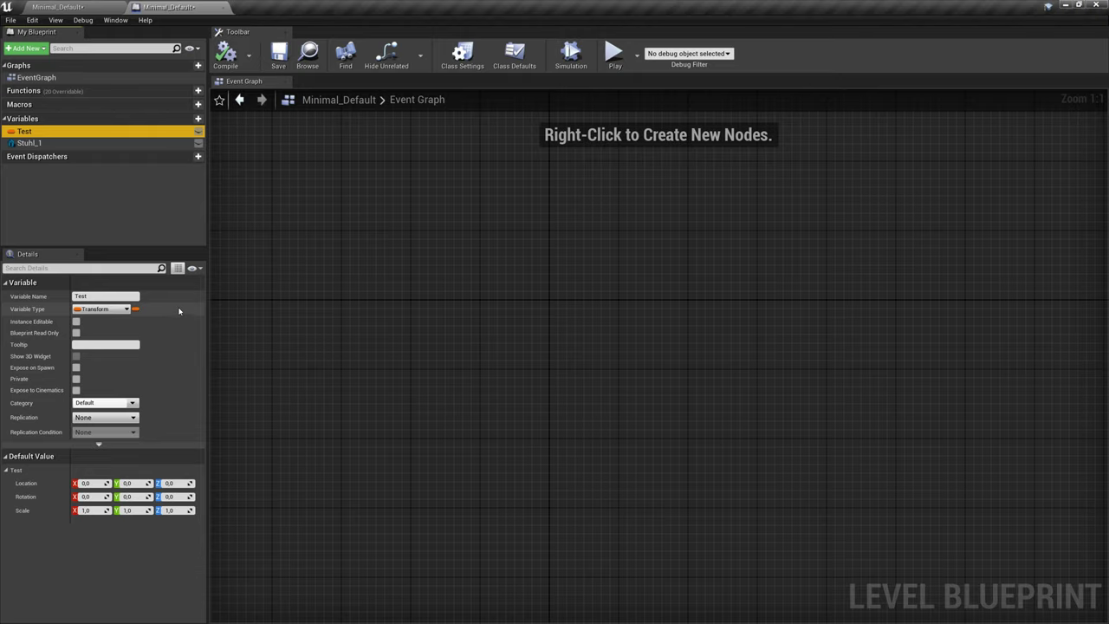
Switch Test's Variable Type to Boolean, then remove Stuhl_1 from the My Blueprint variable list
left_click(101, 310)
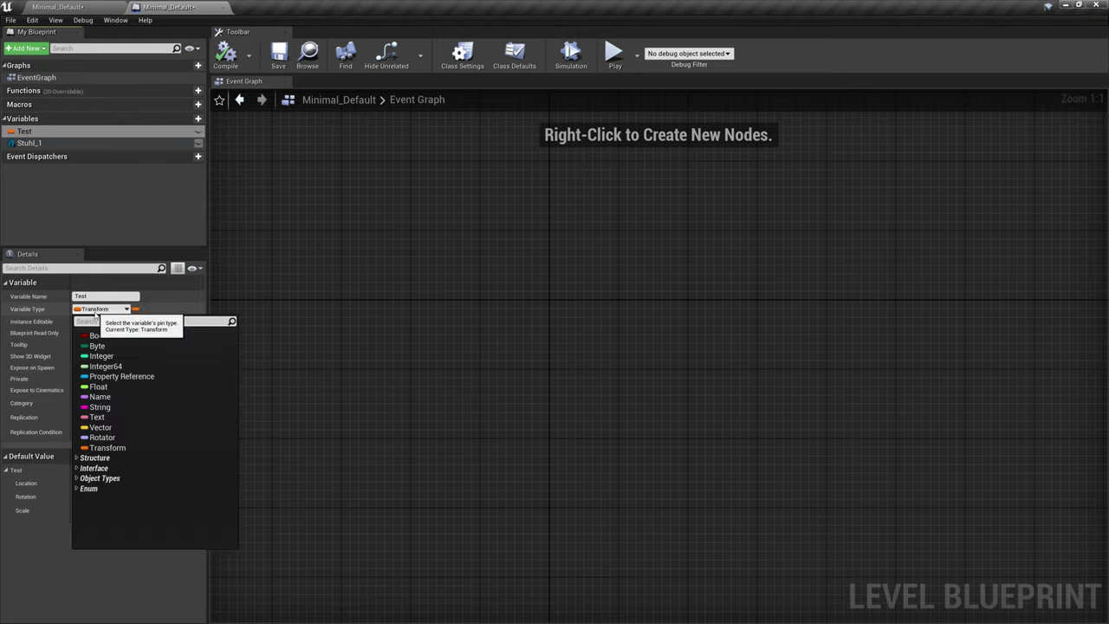
left_click(101, 337)
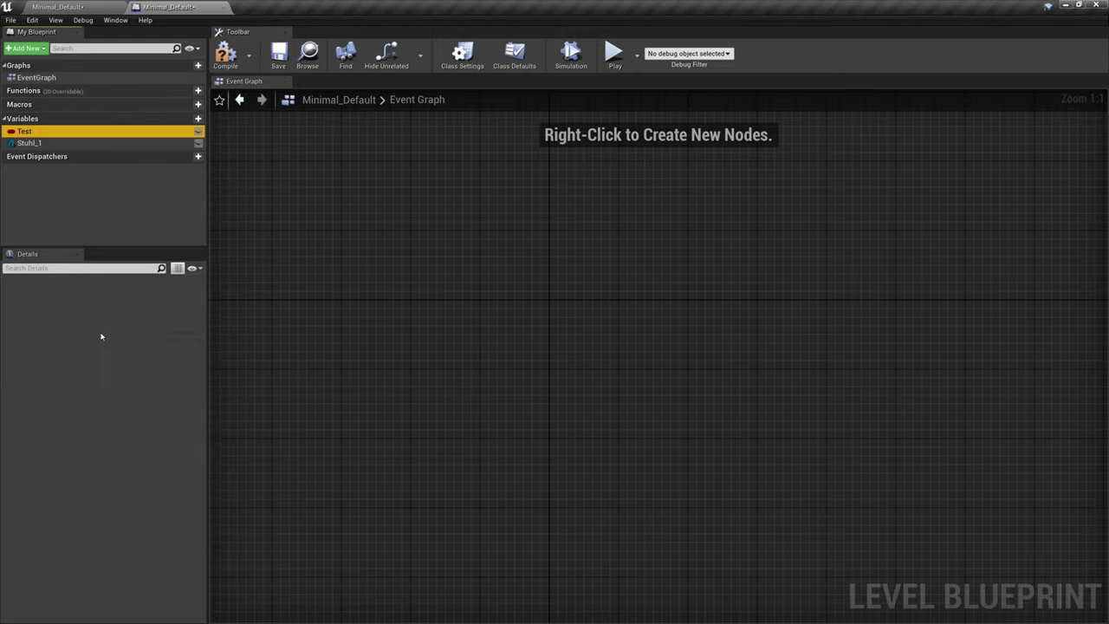
left_click(104, 143)
key("Delete")
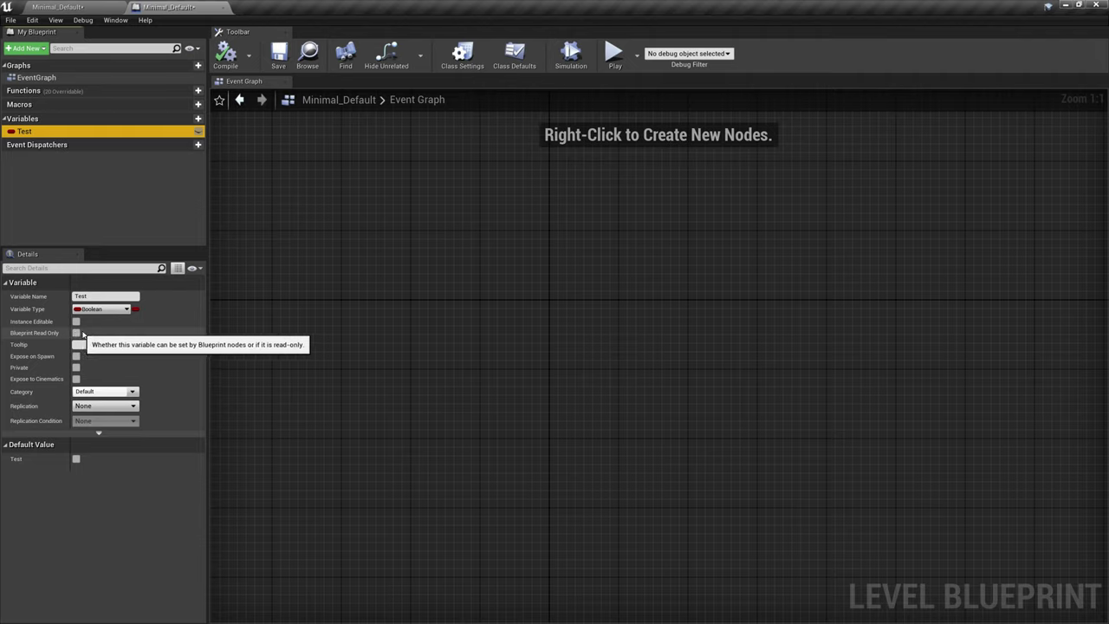
left_click(104, 344)
type("aadasd")
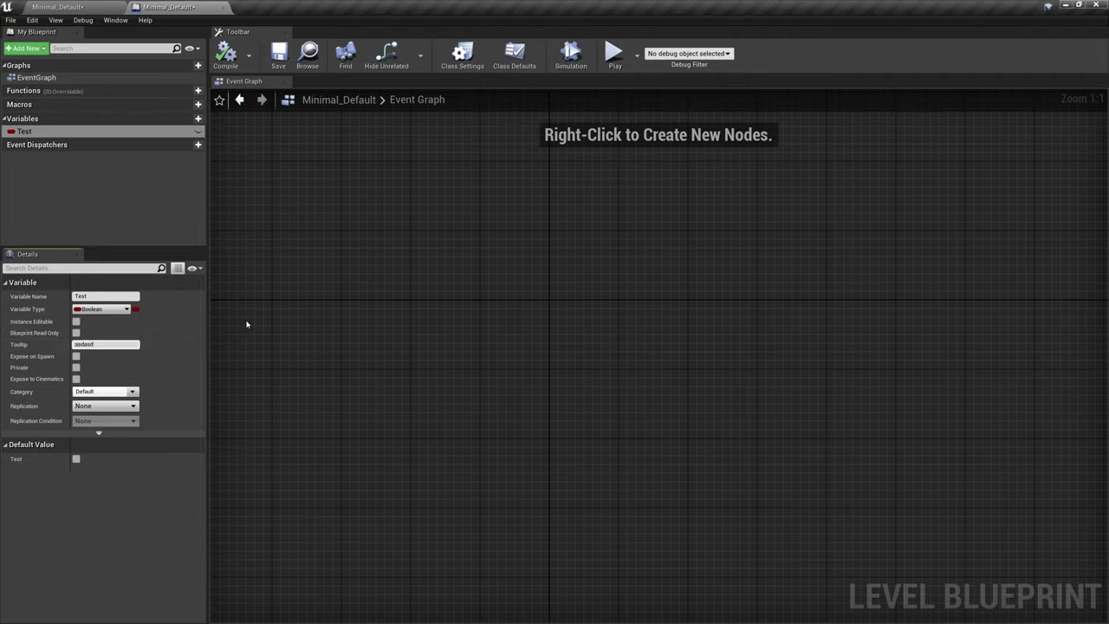
type("asdasdasdasd")
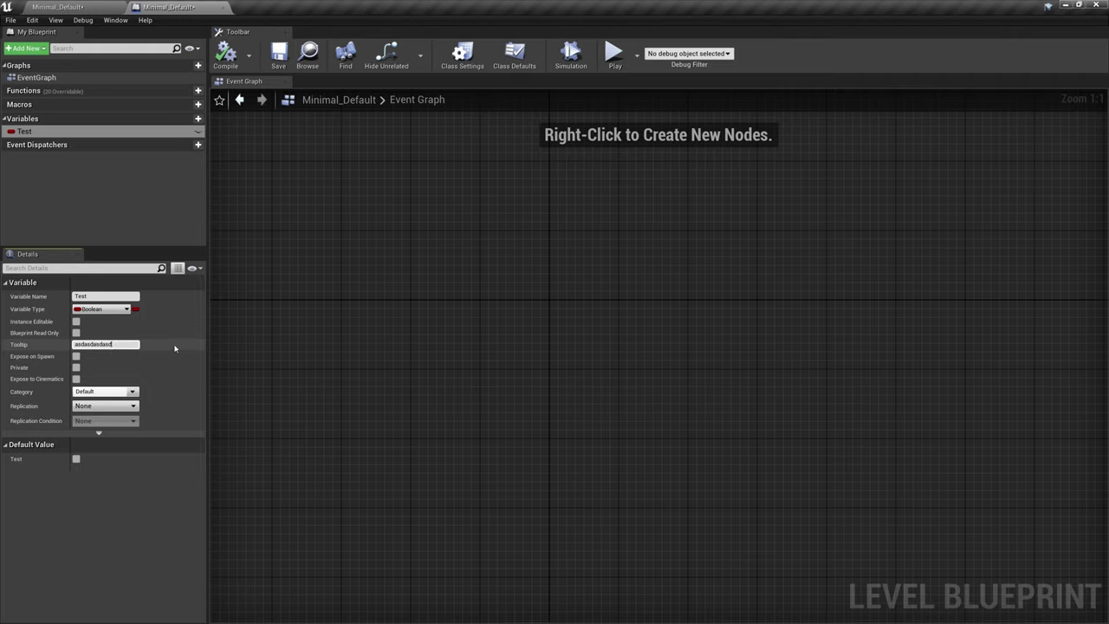
key("BackSpace")
key("BackSpace")
key("BackSpace")
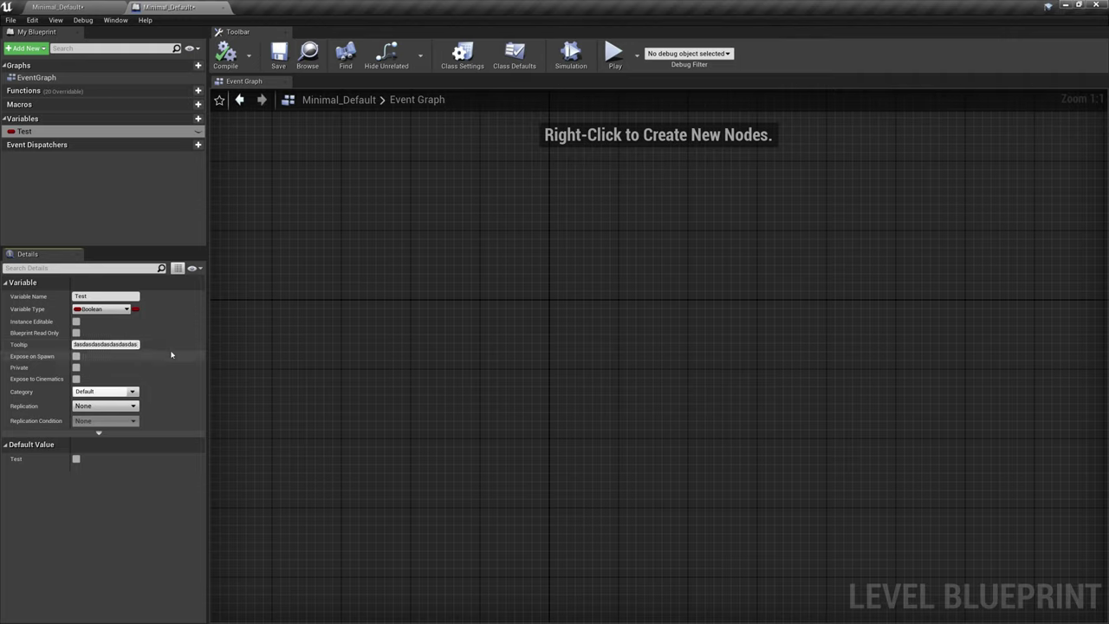
key("BackSpace")
key("BackSpace")
key("BackSpace")
key("BackSpace")
key("BackSpace")
key("BackSpace")
key("BackSpace")
key("BackSpace")
key("BackSpace")
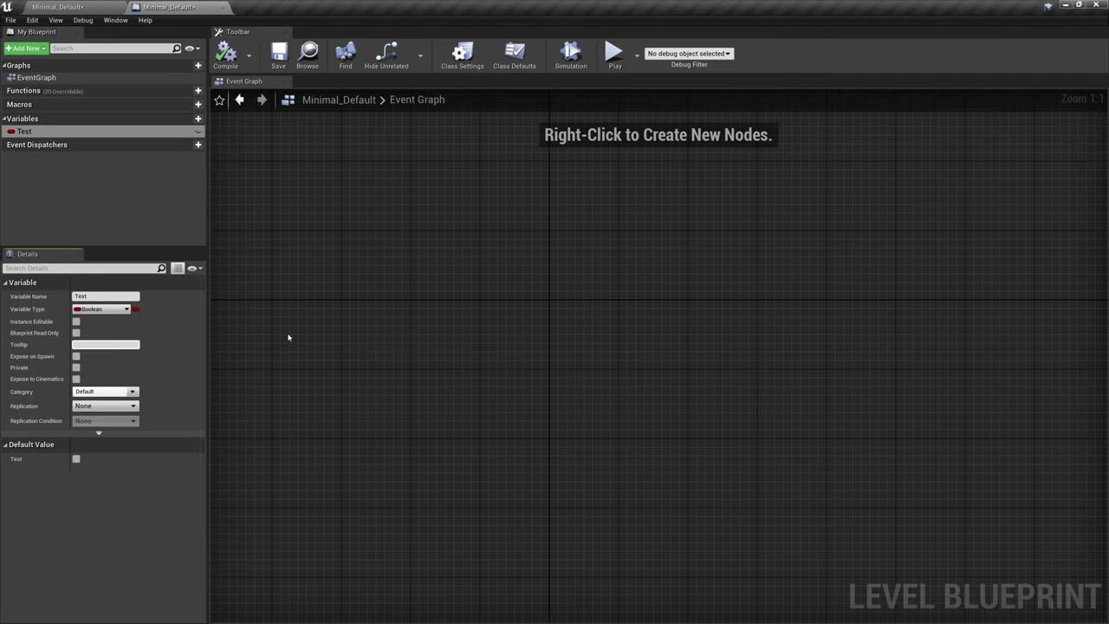
mouse_move(77, 362)
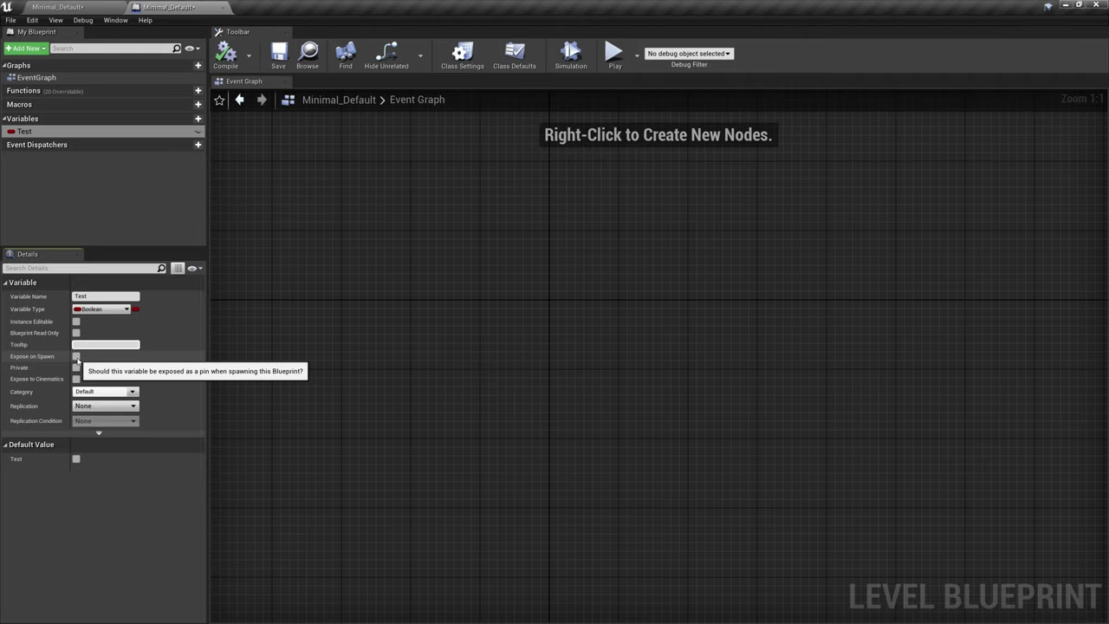
Place a Spawn Actor from Class node, then tick Test's Default Value so it is true
right_click(458, 251)
type("spawn ac")
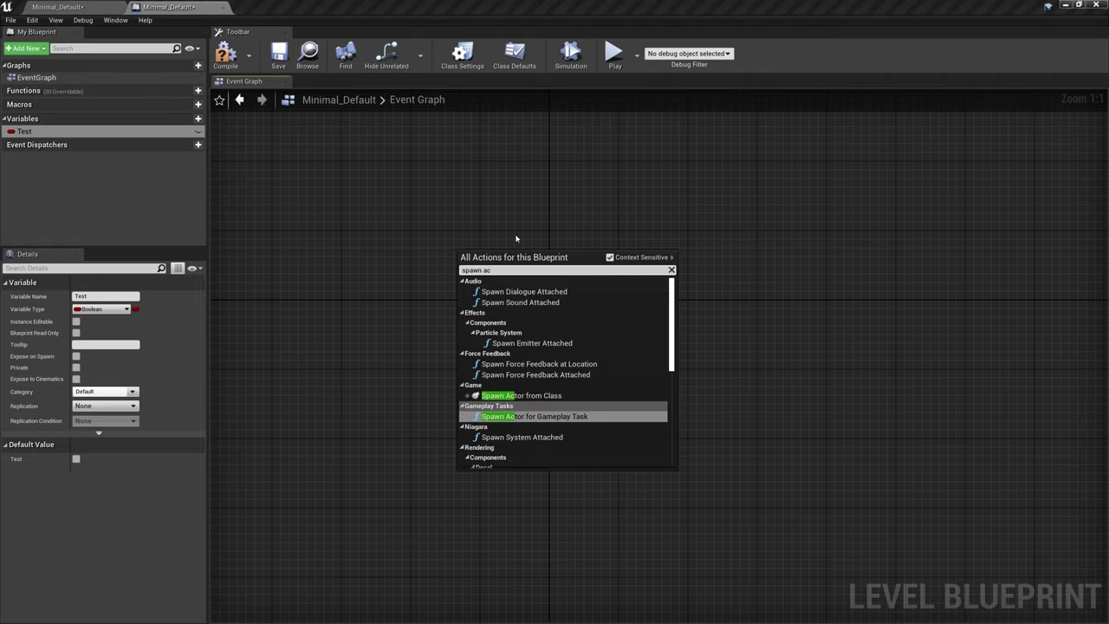
key("Up")
key("Return")
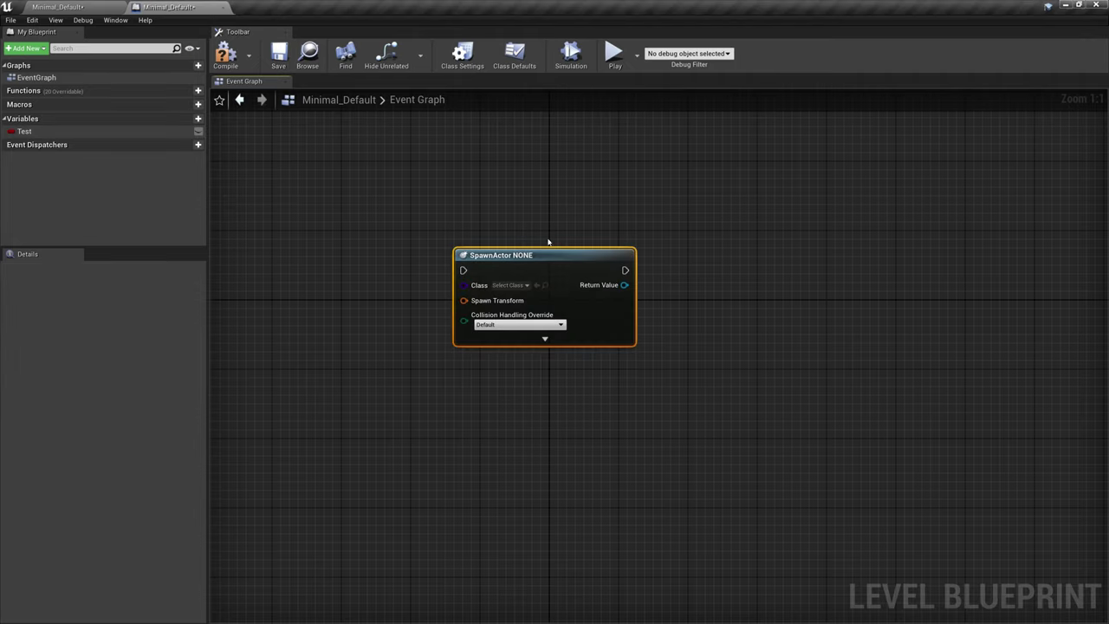
left_click_drag(548, 255, 574, 238)
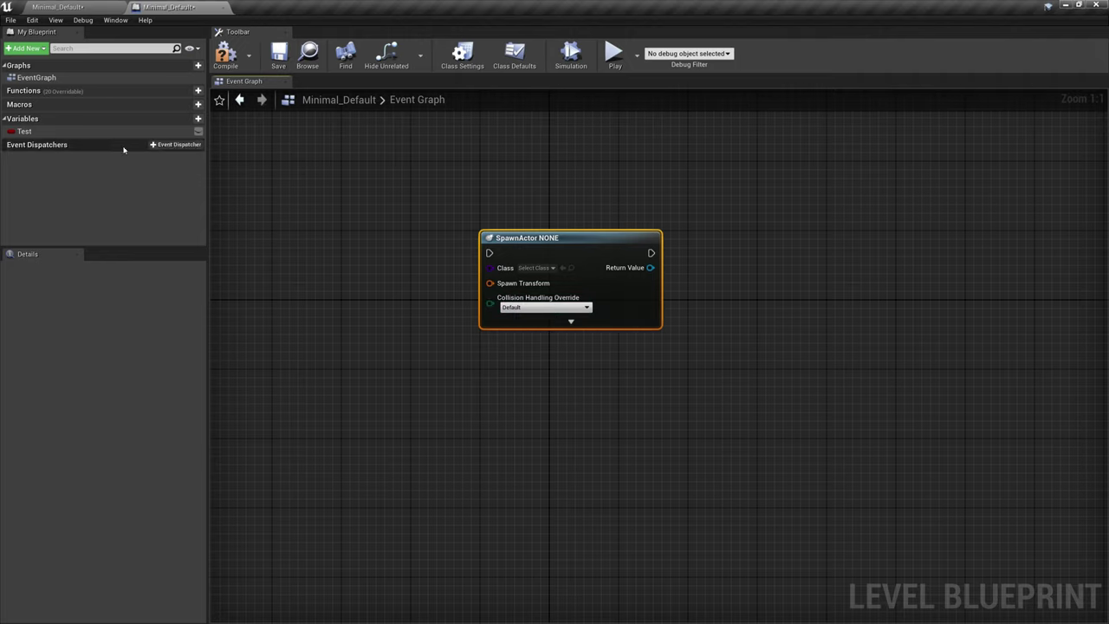
left_click(39, 133)
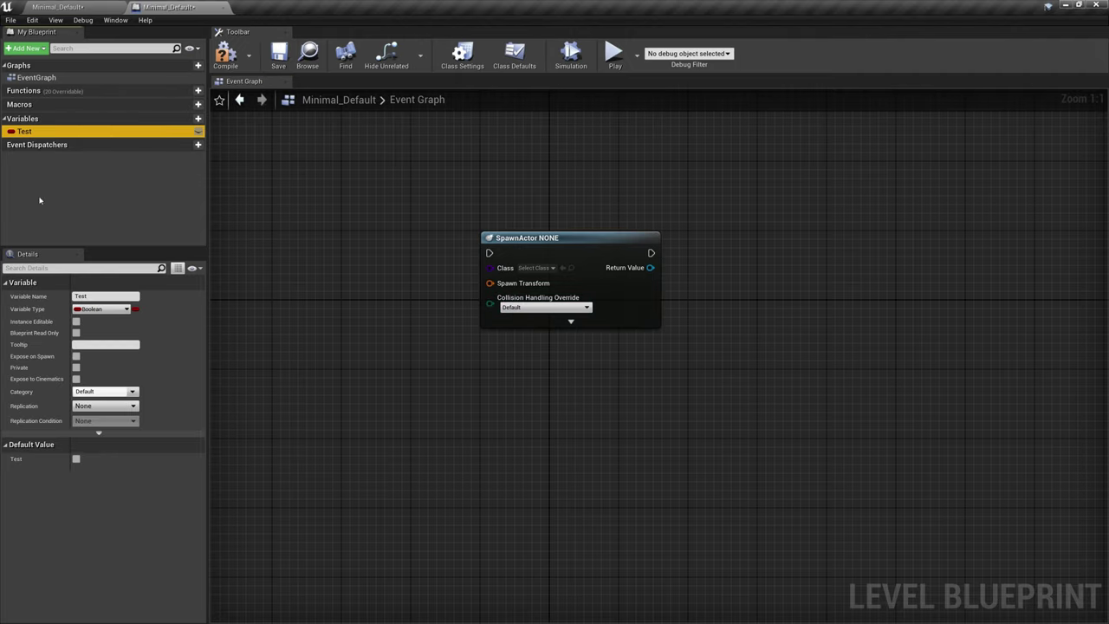
left_click(76, 459)
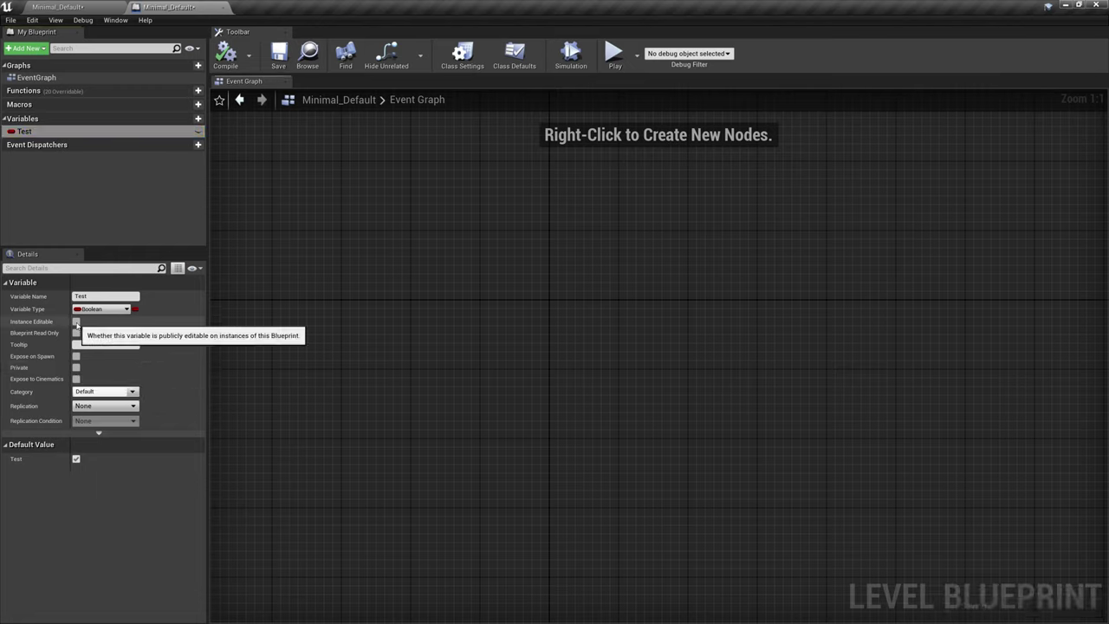
left_click(76, 322)
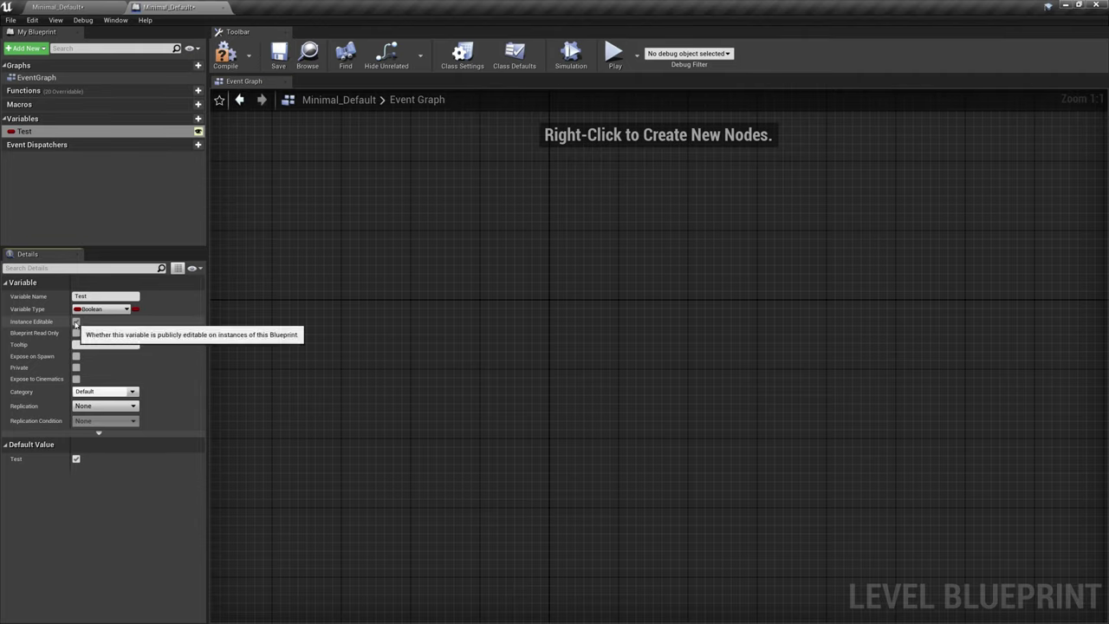
left_click(77, 322)
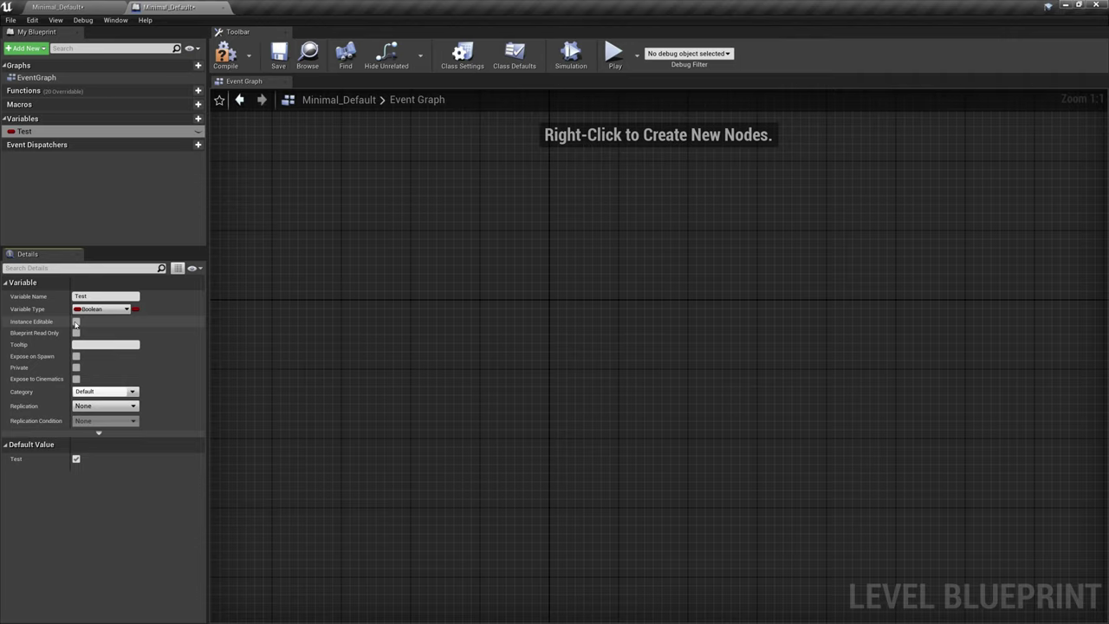
left_click(76, 322)
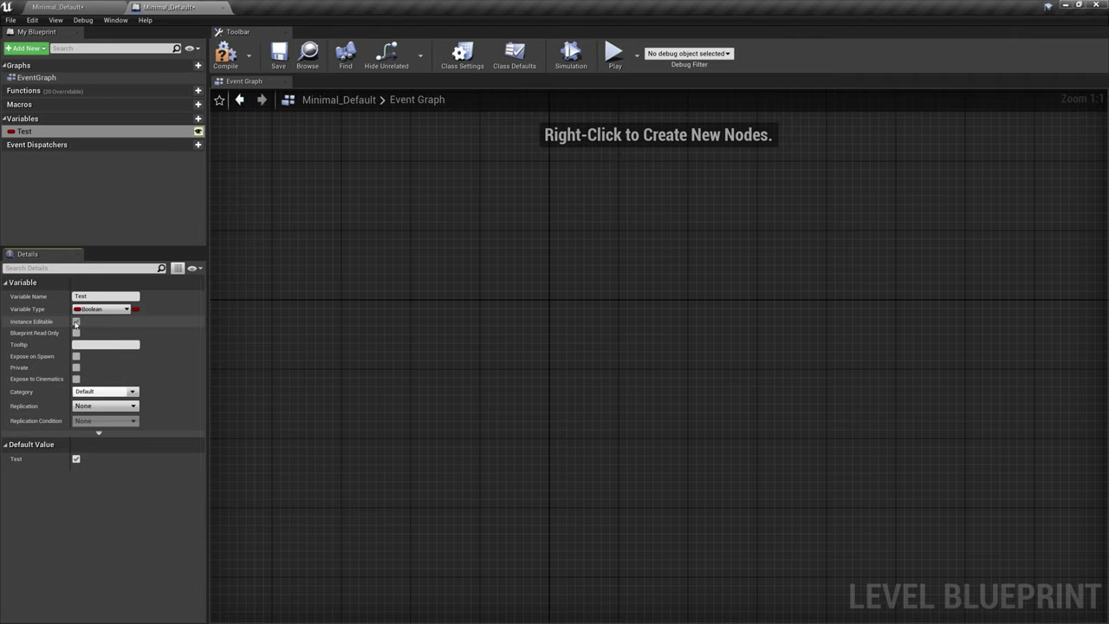
left_click(76, 368)
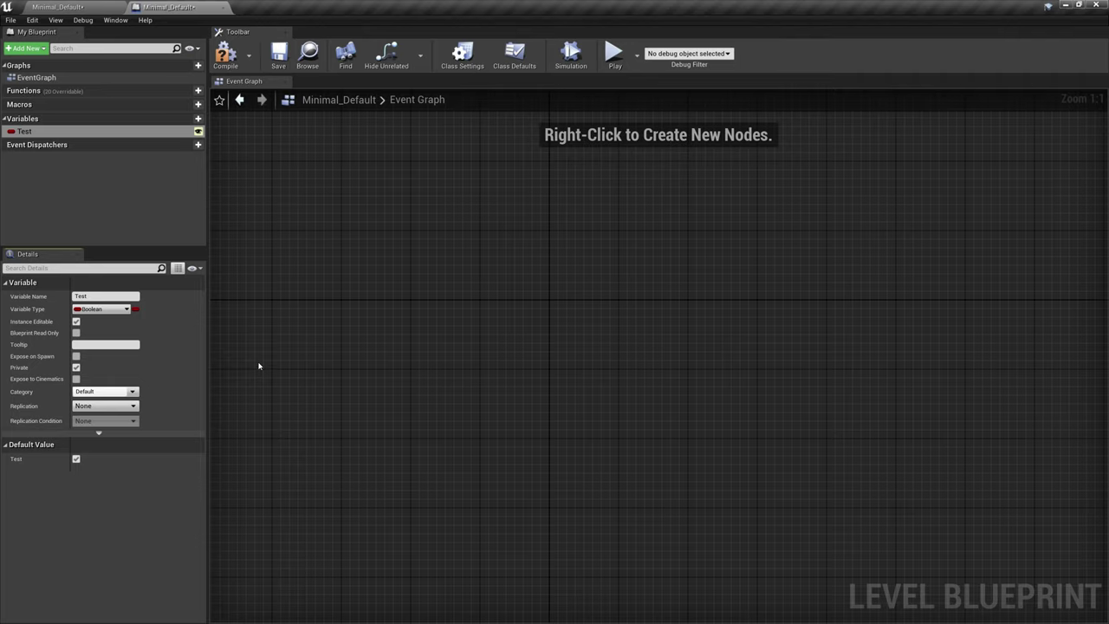
left_click(76, 367)
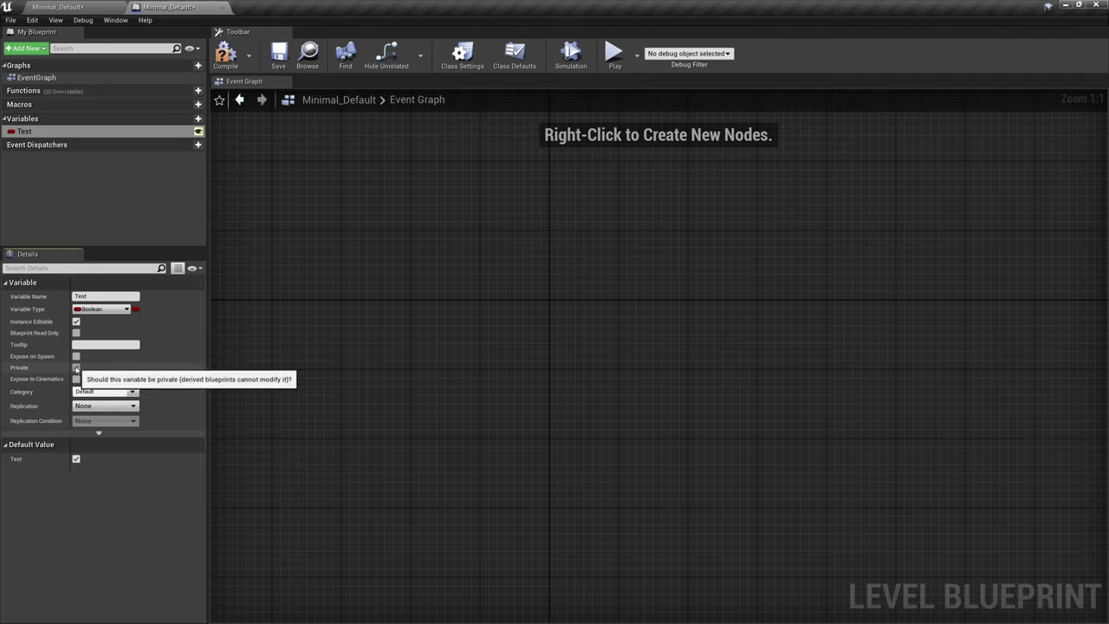
left_click(76, 321)
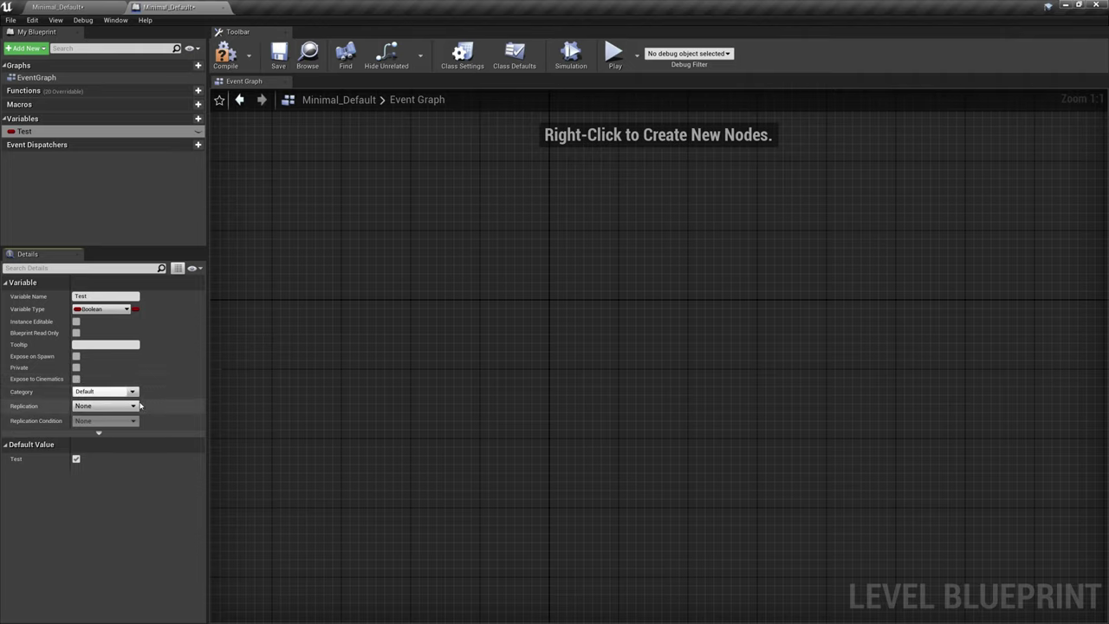
Move the Test variable into a new category named Test
left_click(95, 392)
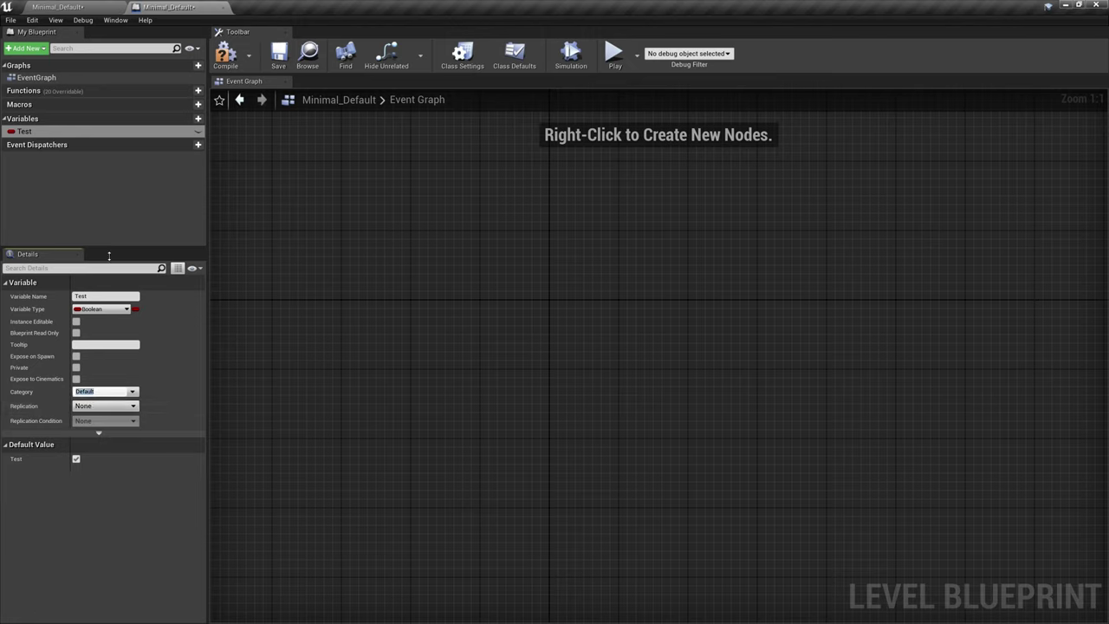
type("Test")
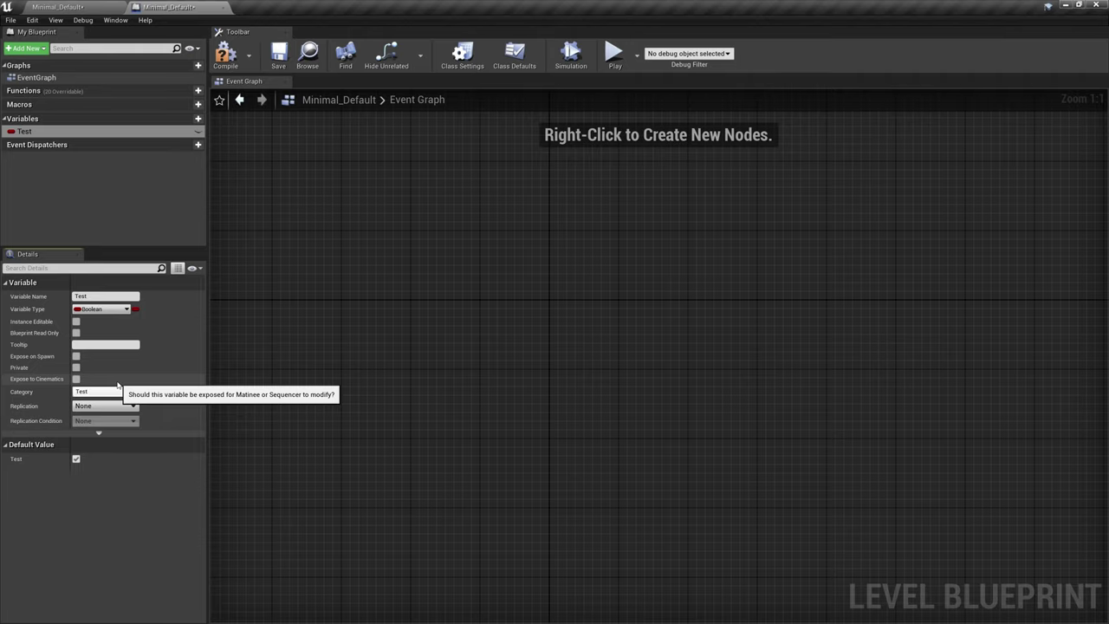
key("Return")
left_click(4, 130)
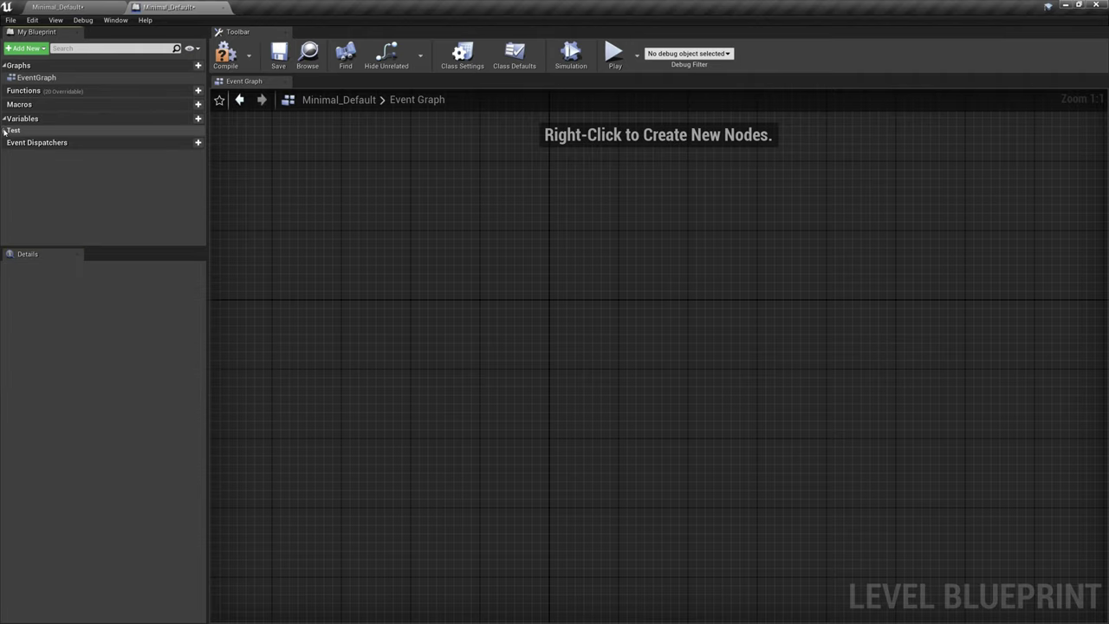
left_click(4, 130)
left_click(30, 141)
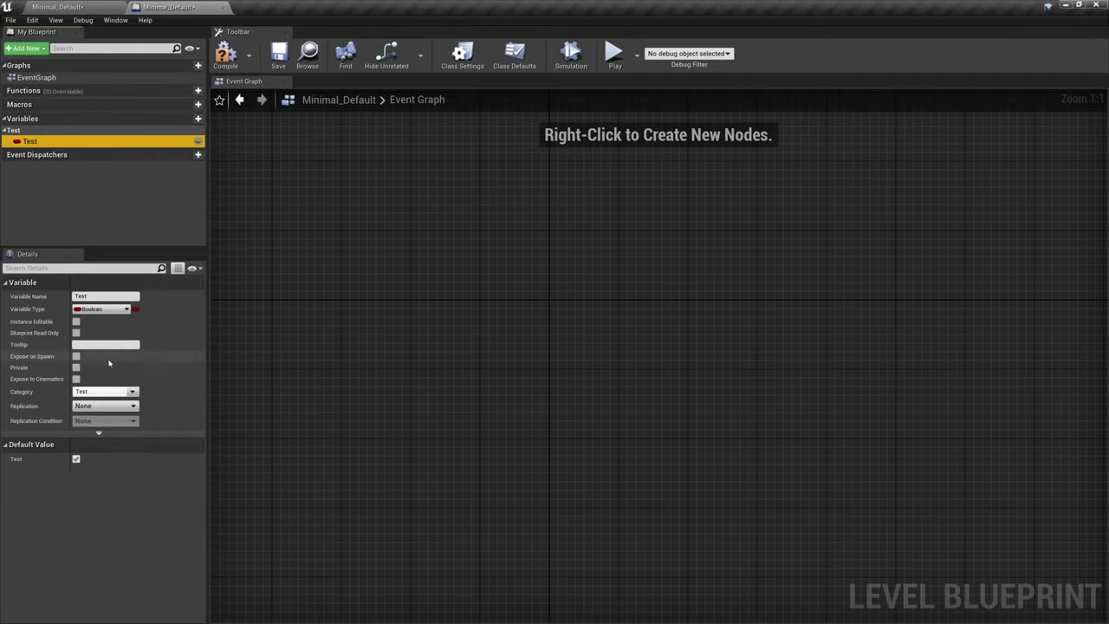
Rename the variable's category to asda, then clear it back to Default
left_click(101, 391)
type("asda")
key("Return")
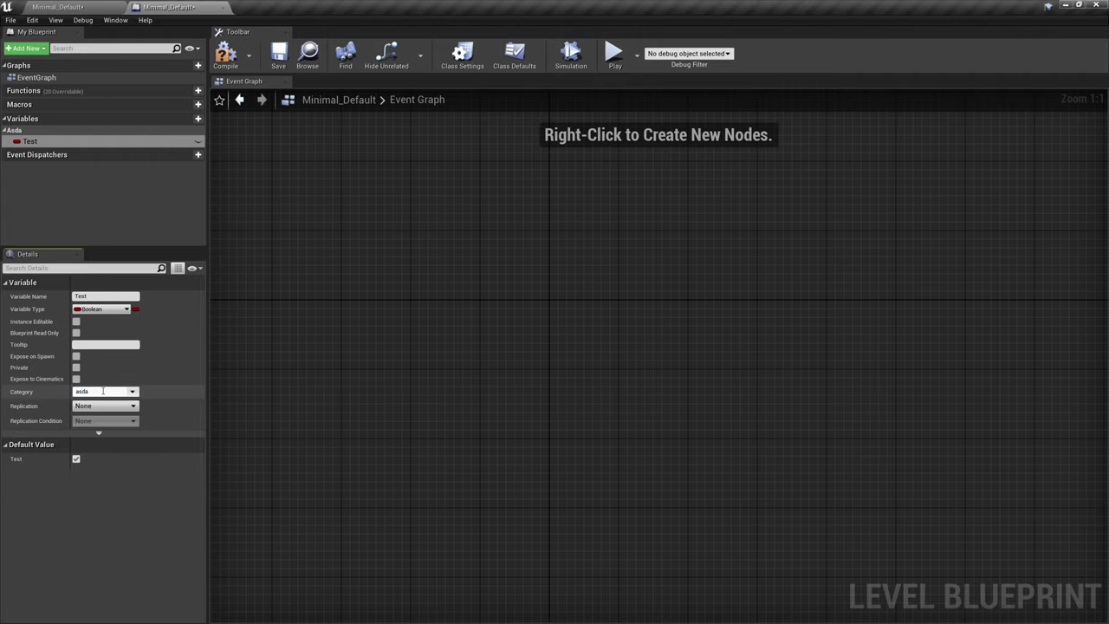
left_click(5, 130)
left_click(4, 130)
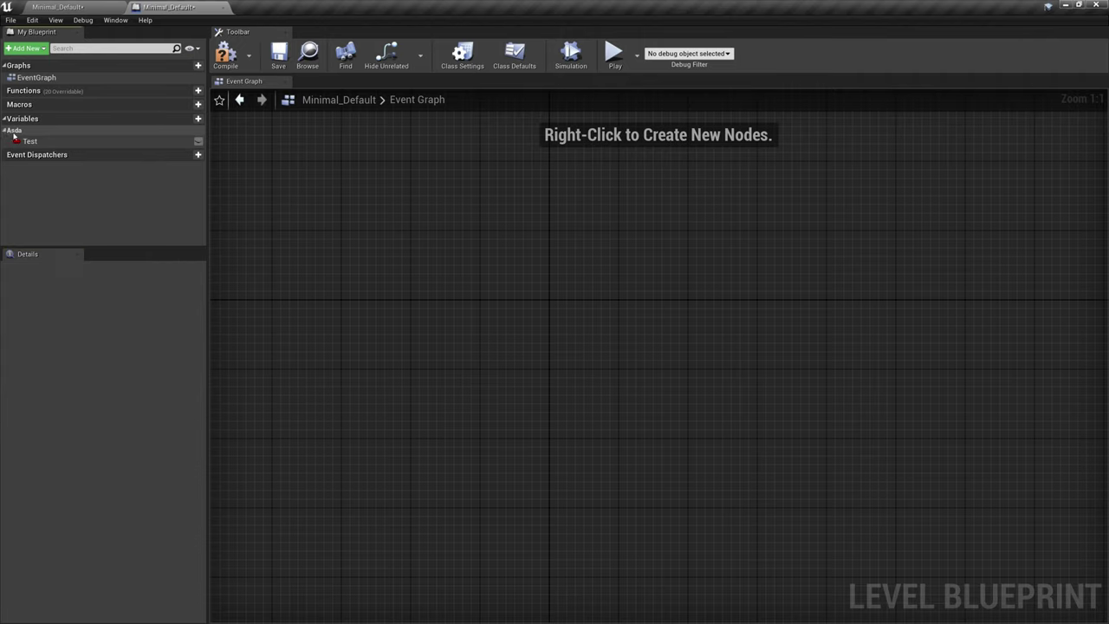
left_click(30, 141)
left_click(106, 391)
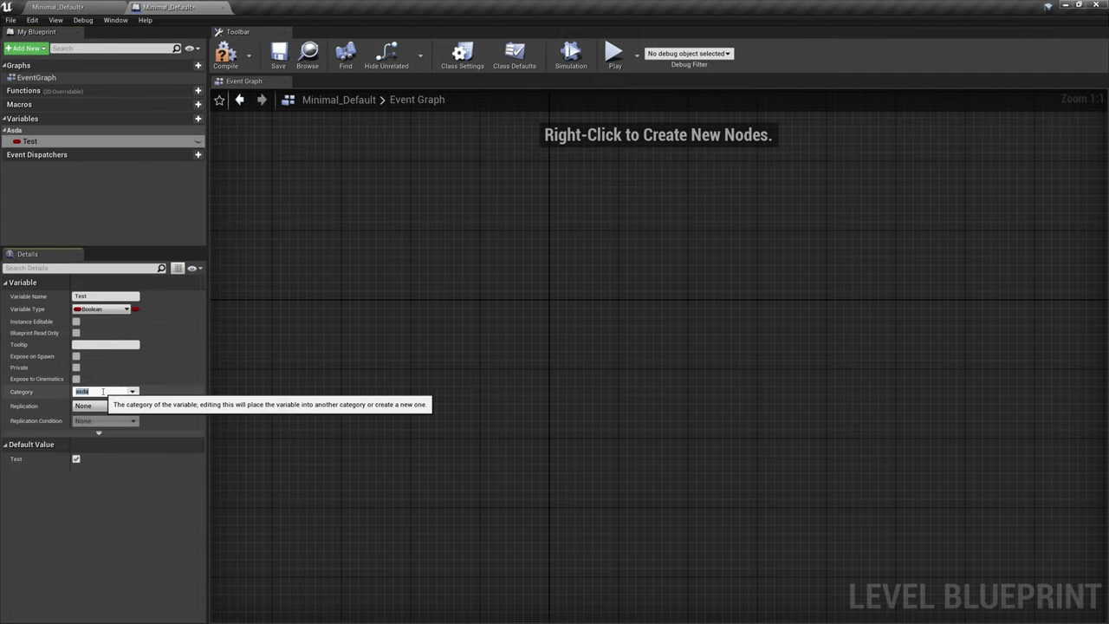
key("BackSpace")
key("Return")
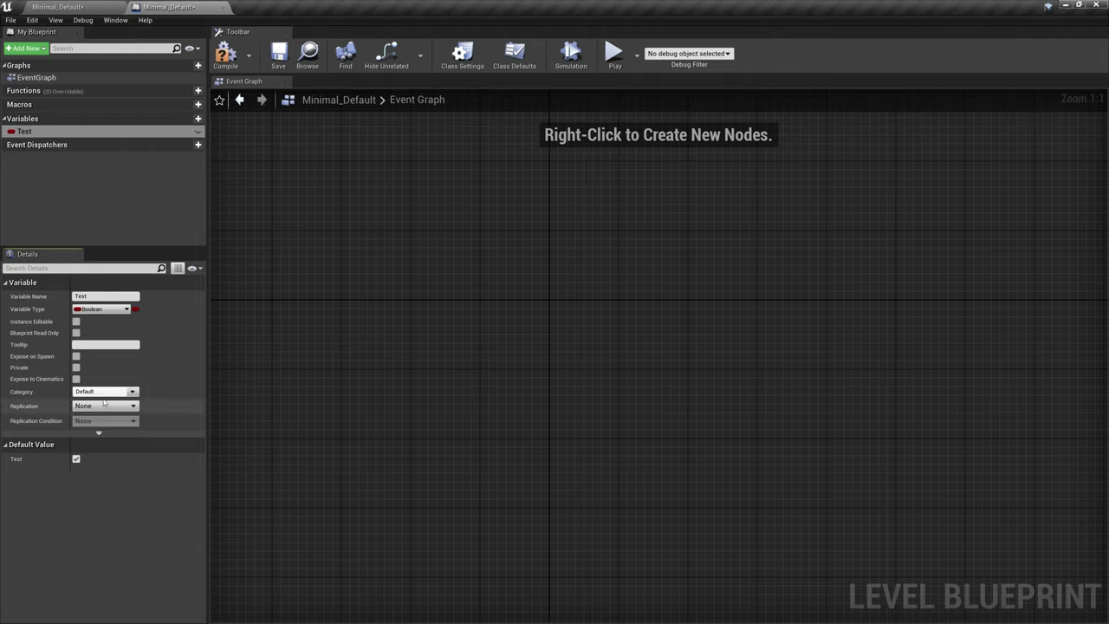
Show the advanced variable options, collapse Default Value, and hide the advanced options again
left_click(107, 436)
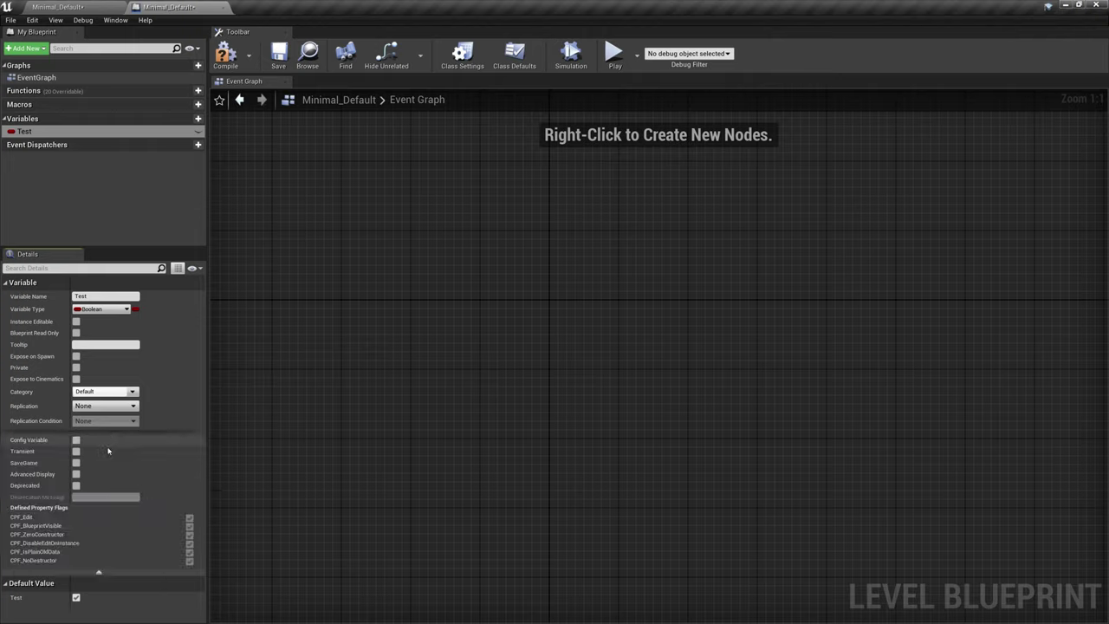
left_click(88, 583)
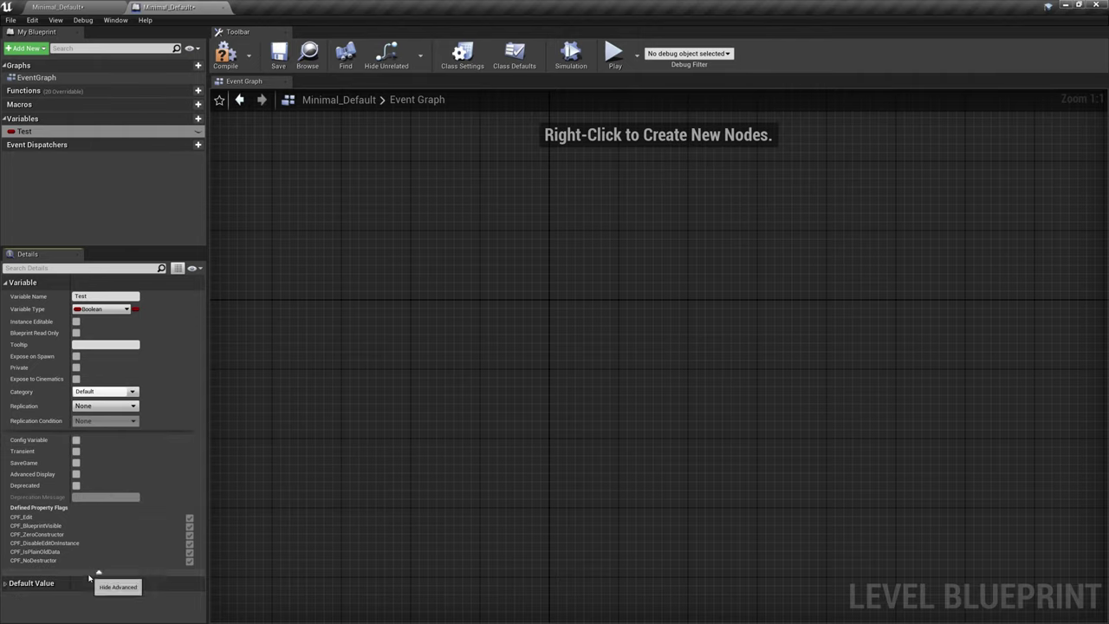
left_click(97, 572)
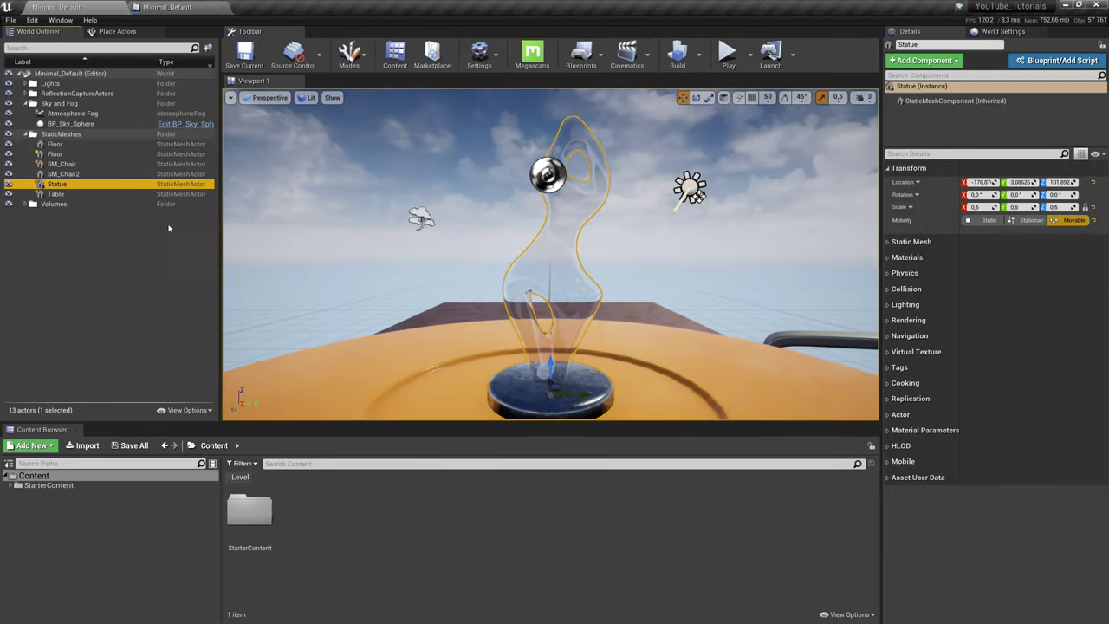
Create a Blueprint Class based on Actor in the Content Browser, named Test_Variablen
right_click_drag(520, 260, 537, 277)
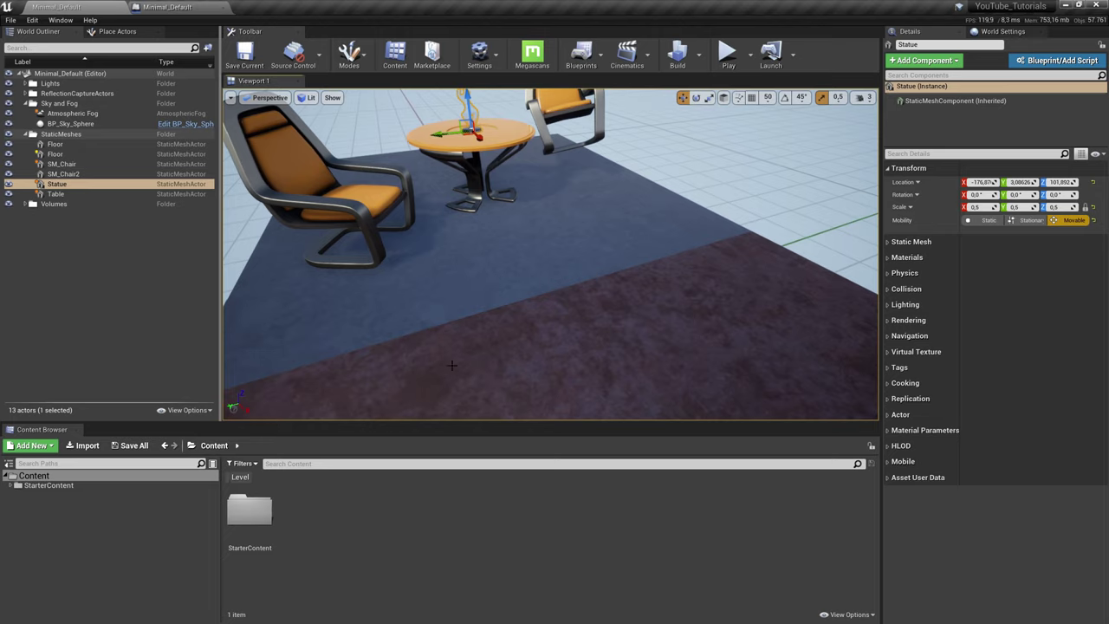
right_click(337, 520)
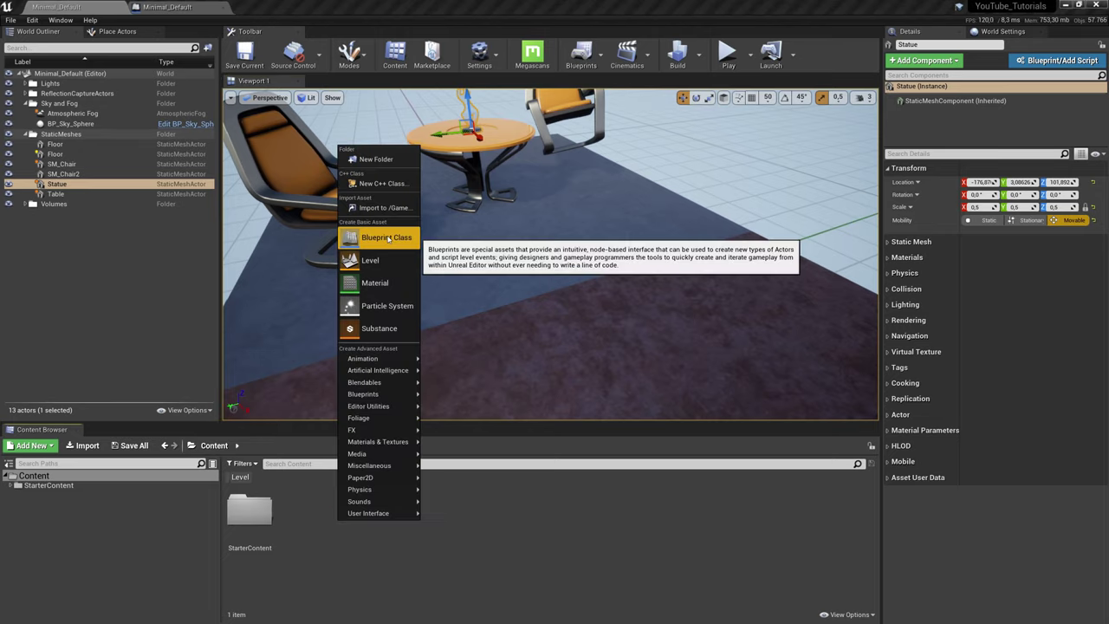
left_click(386, 237)
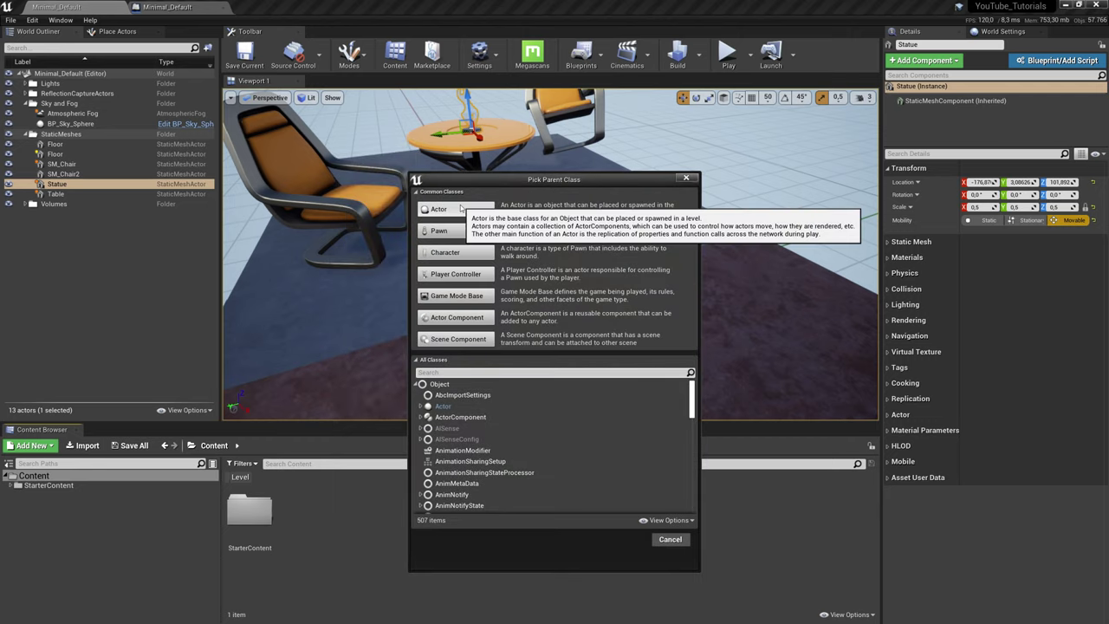
left_click(454, 209)
type("Te")
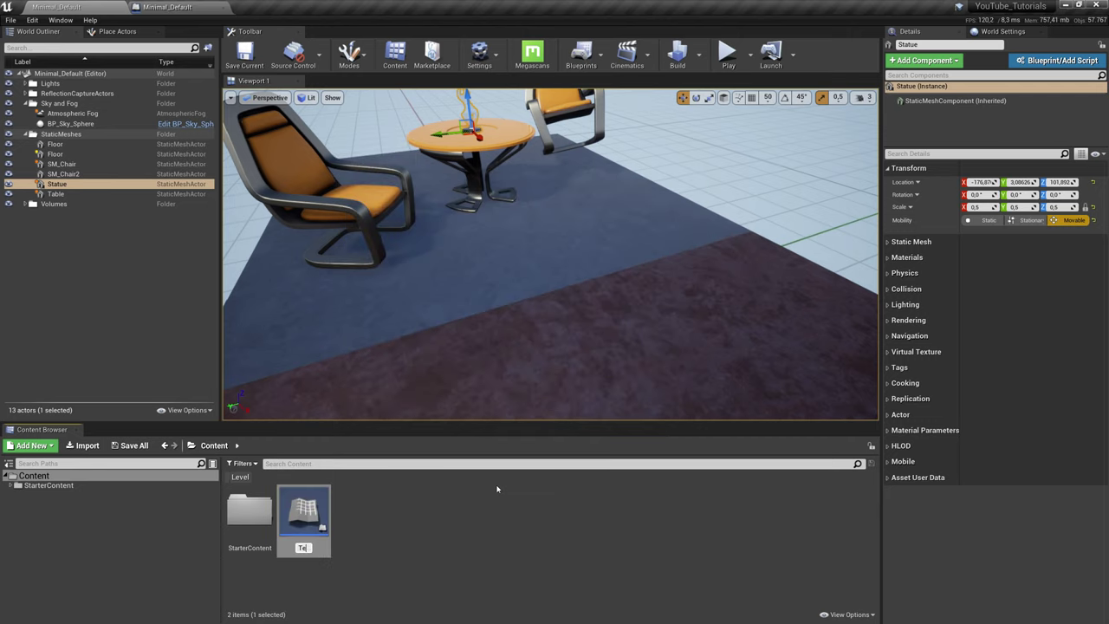
type("st_V")
type("ariablen")
key("Return")
key("Return")
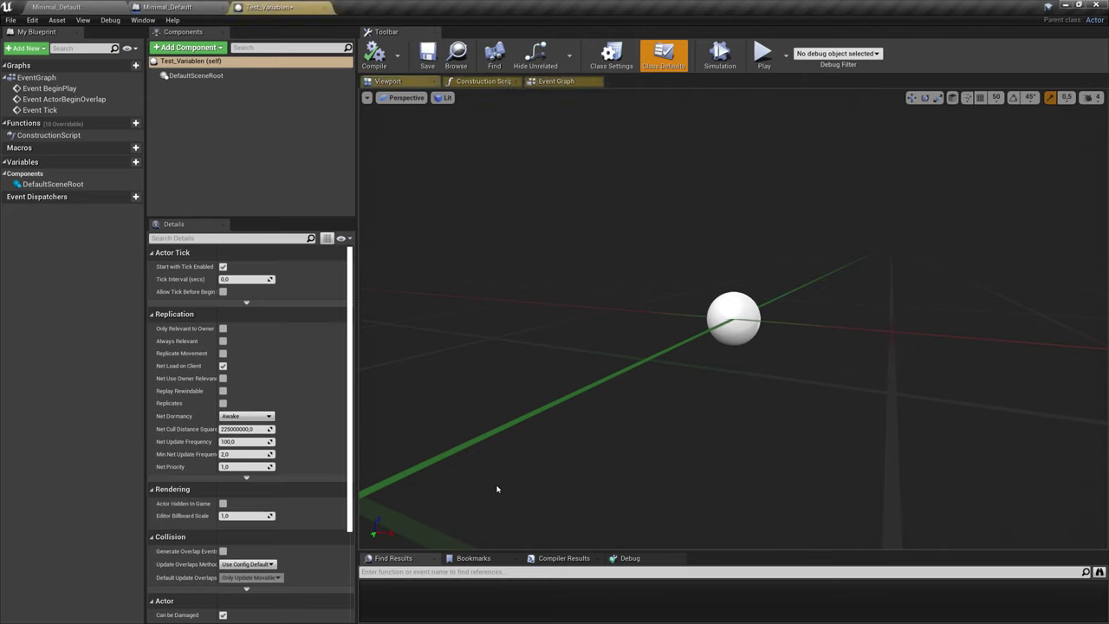
Add a variable named Test_Vector, set its type to Vector, and compile the blueprint
left_click(127, 163)
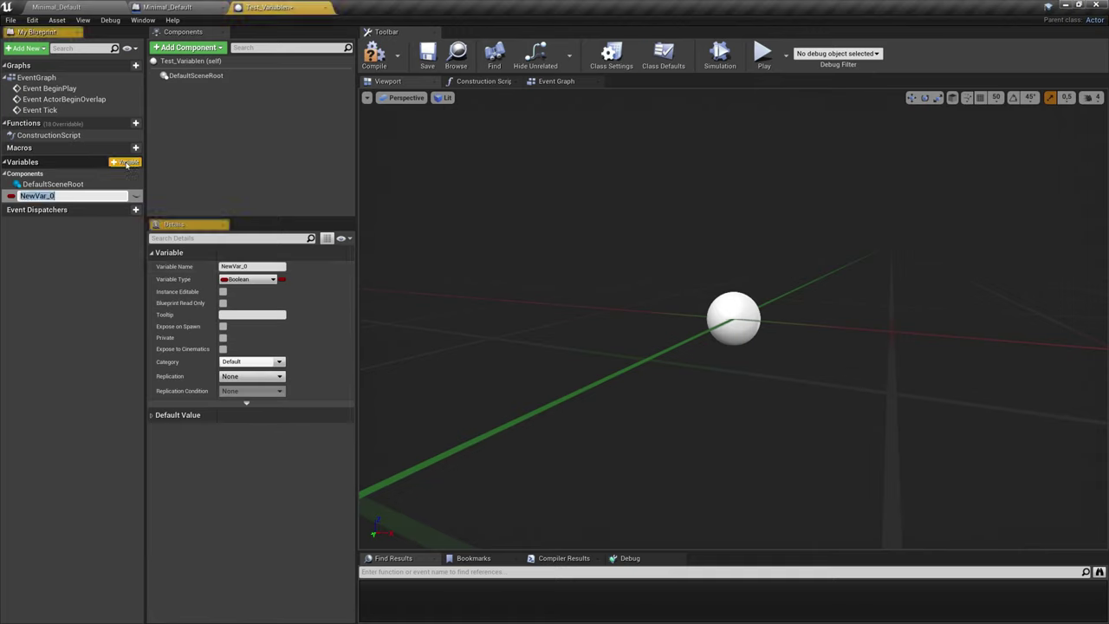
type("Test_")
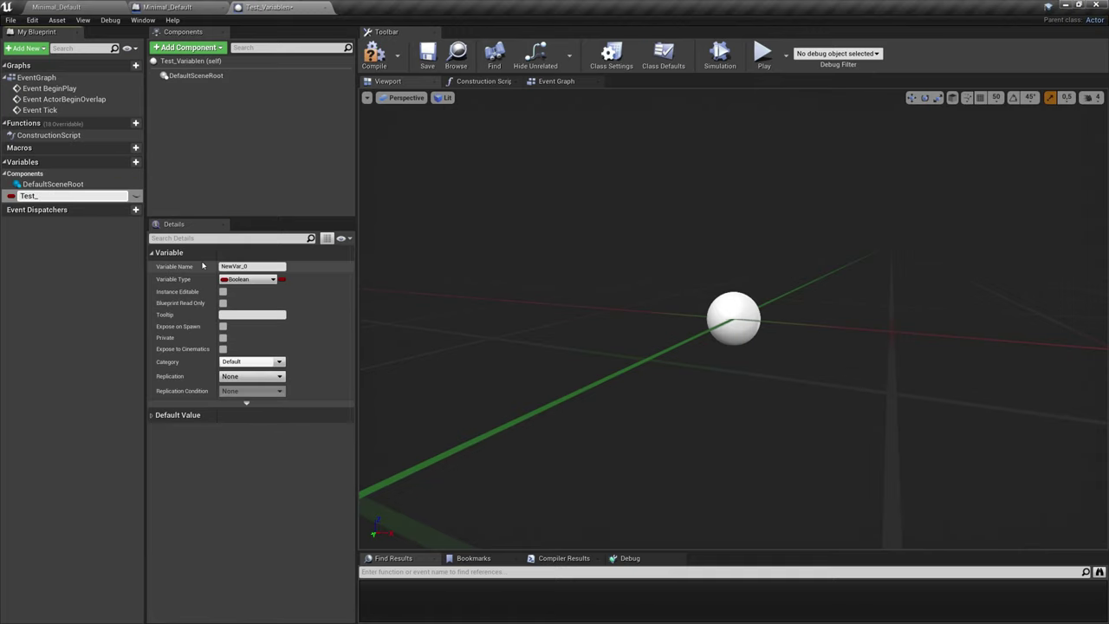
type("Vector")
key("Return")
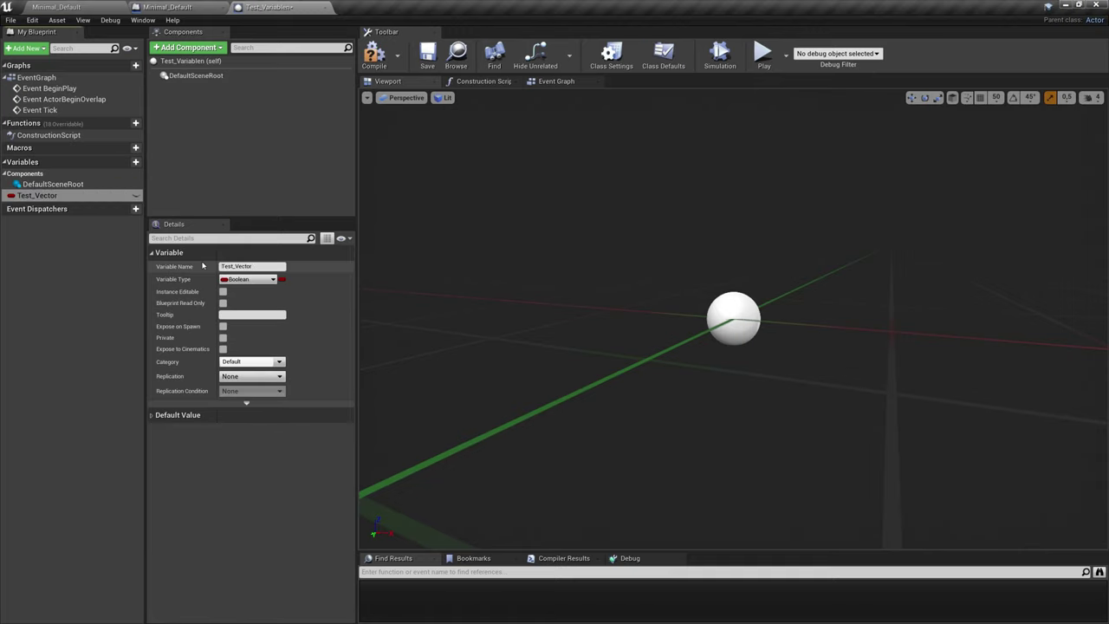
left_click(250, 279)
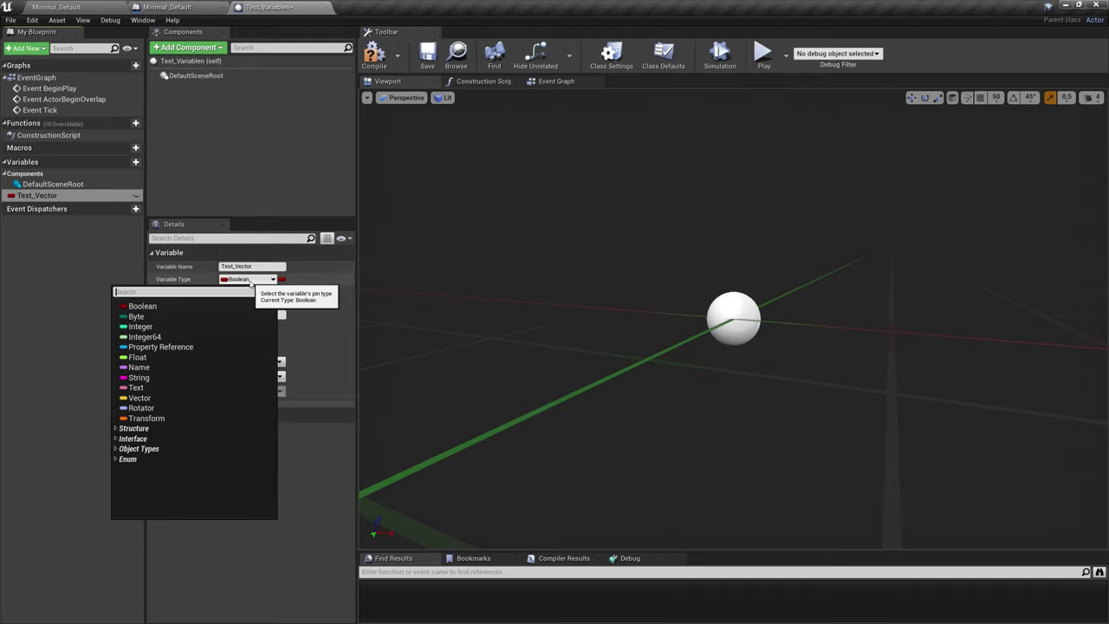
left_click(187, 398)
left_click(373, 52)
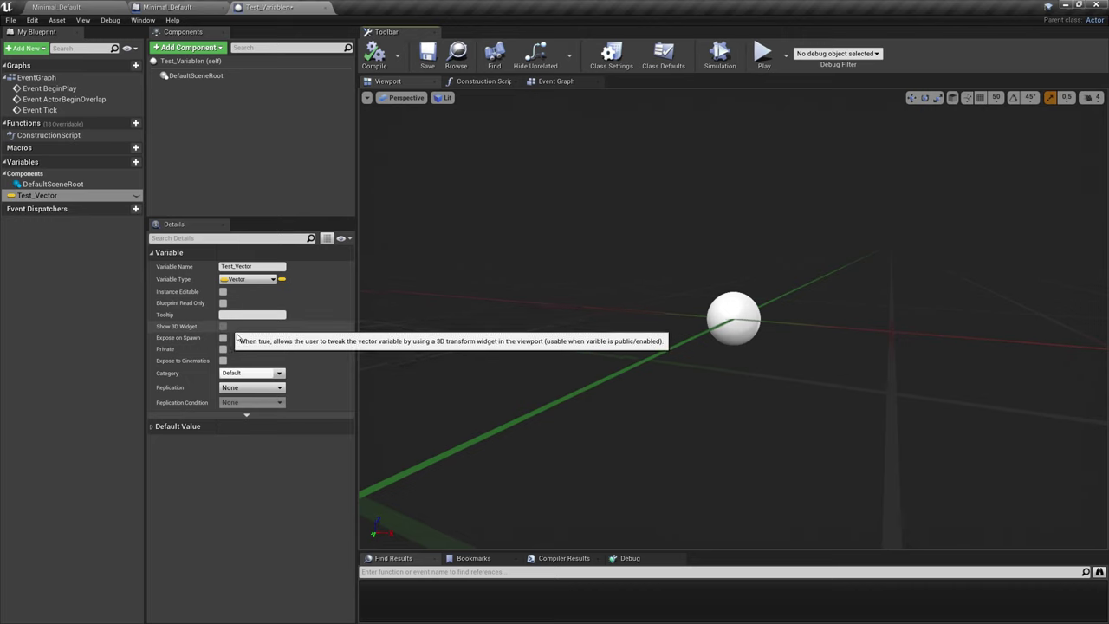
Drag a Test_Variablen actor from the Content Browser onto the floor near the table
left_click(199, 6)
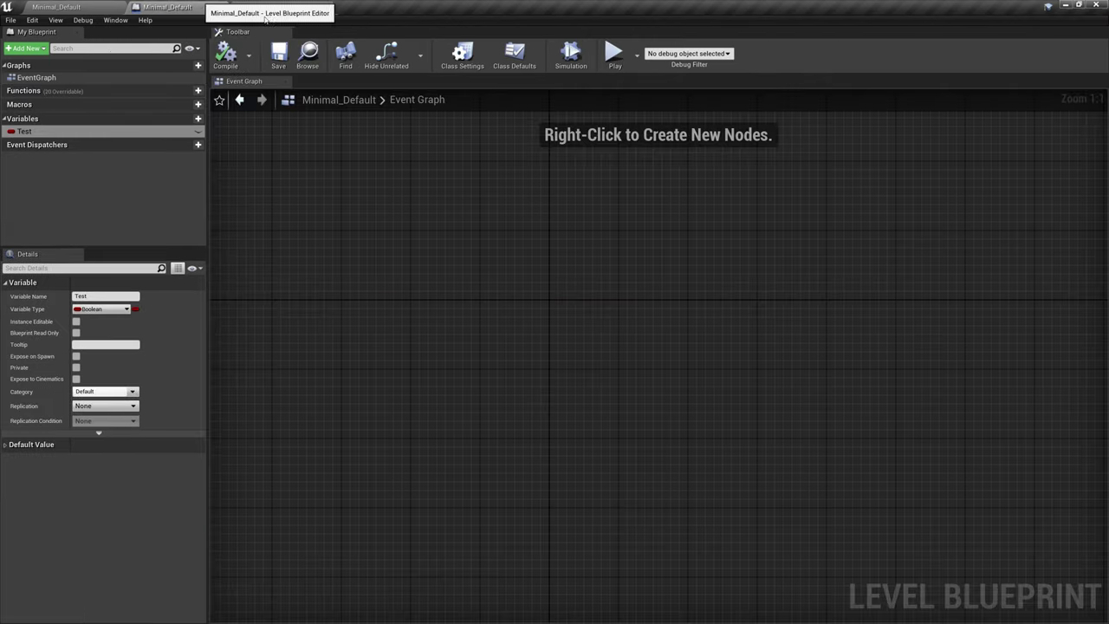
left_click(56, 7)
mouse_move(310, 507)
left_mouse_down()
mouse_move(572, 238)
mouse_move(572, 186)
left_mouse_up()
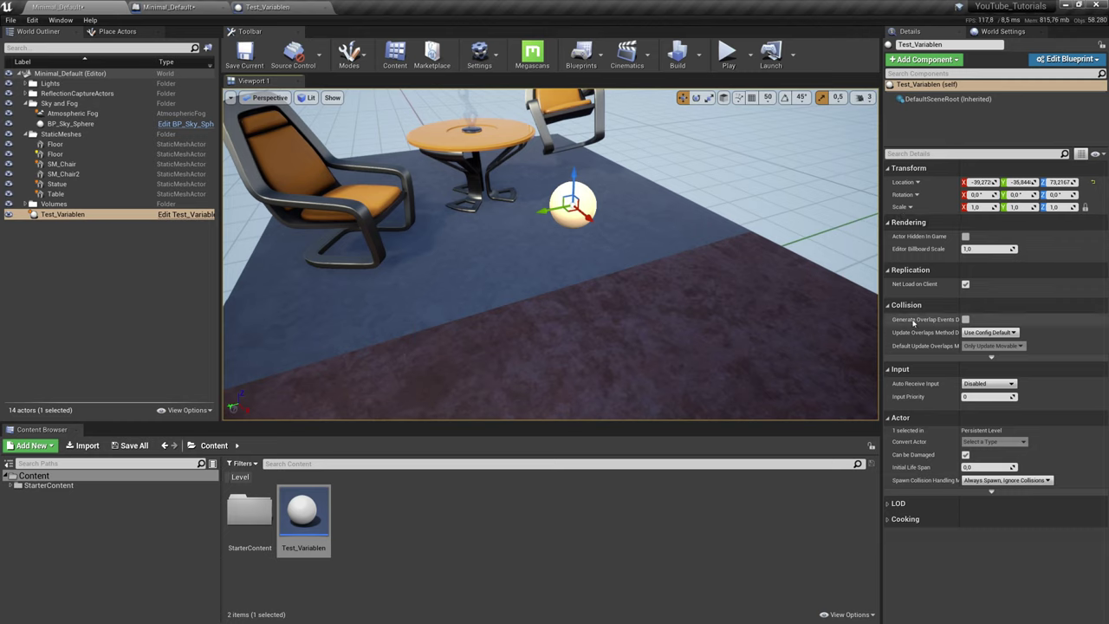
Tick Instance Editable for Test_Vector, checking the placed actor's details in the level
left_click(292, 5)
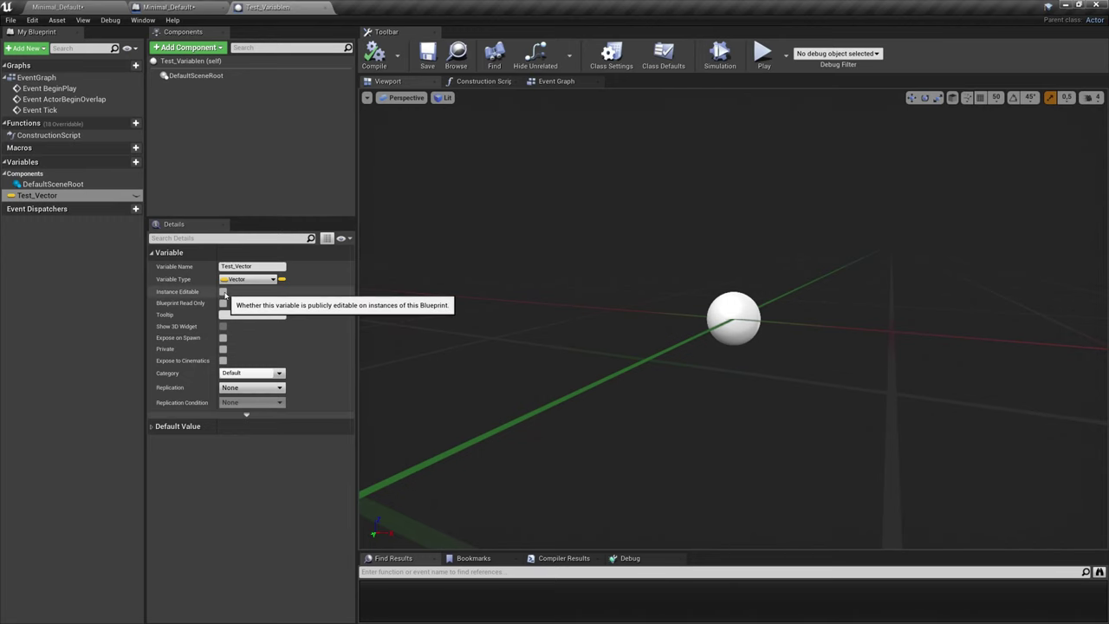
left_click(224, 292)
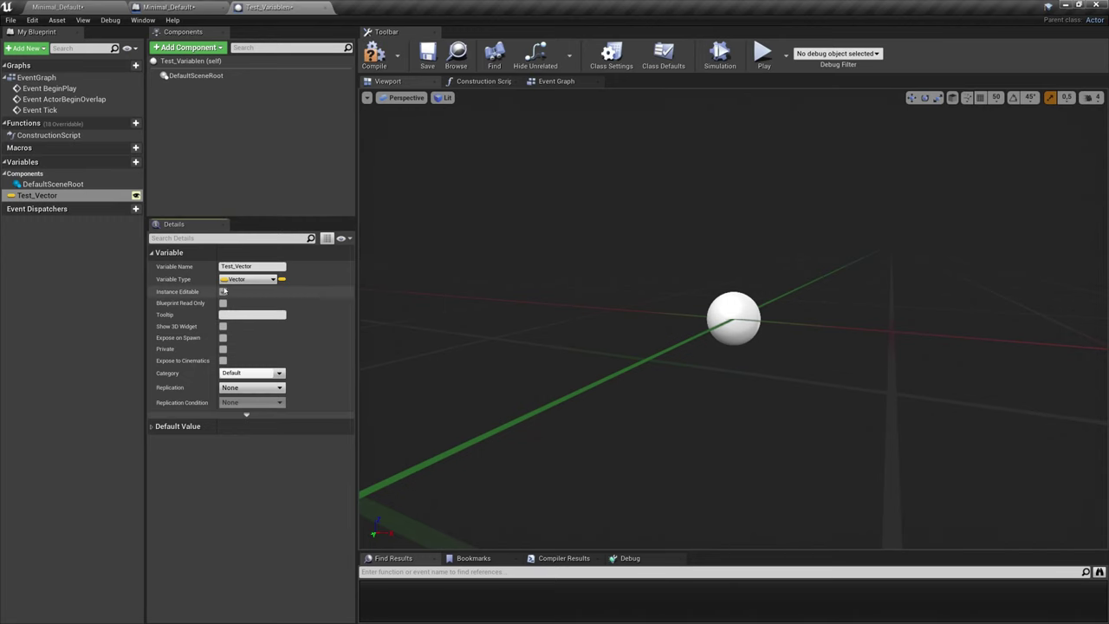
left_click(60, 7)
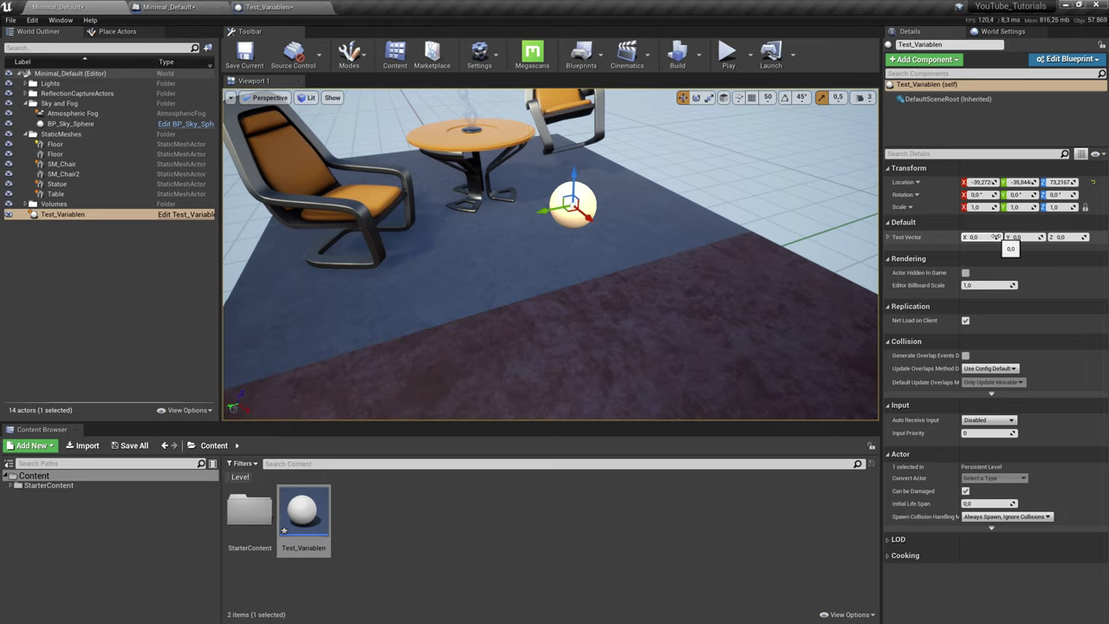
left_click(264, 7)
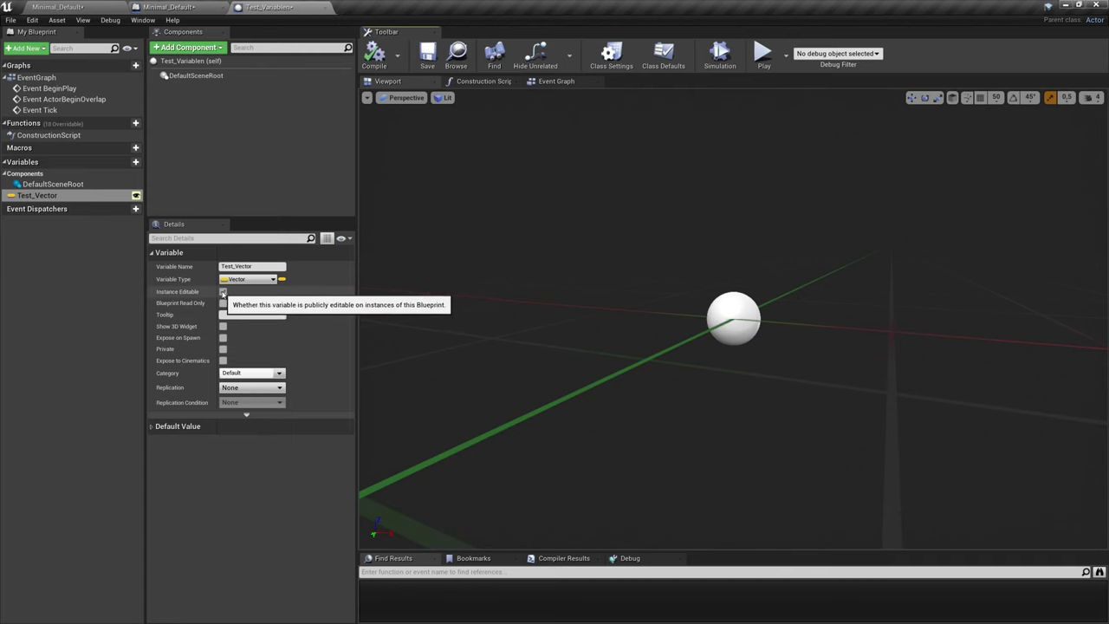
left_click(224, 292)
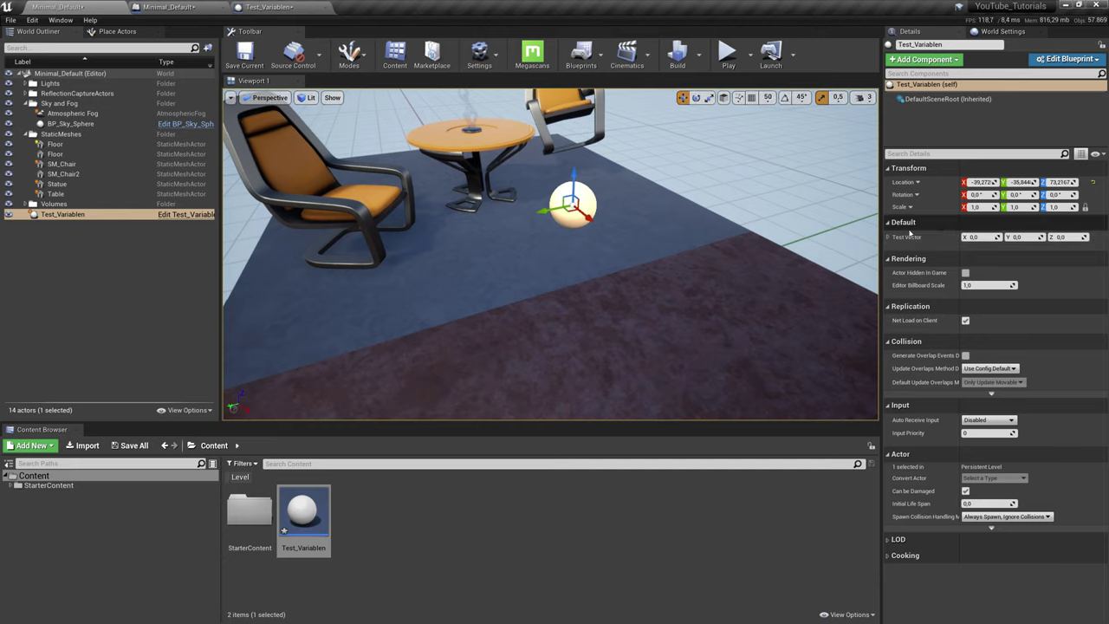
left_click(264, 7)
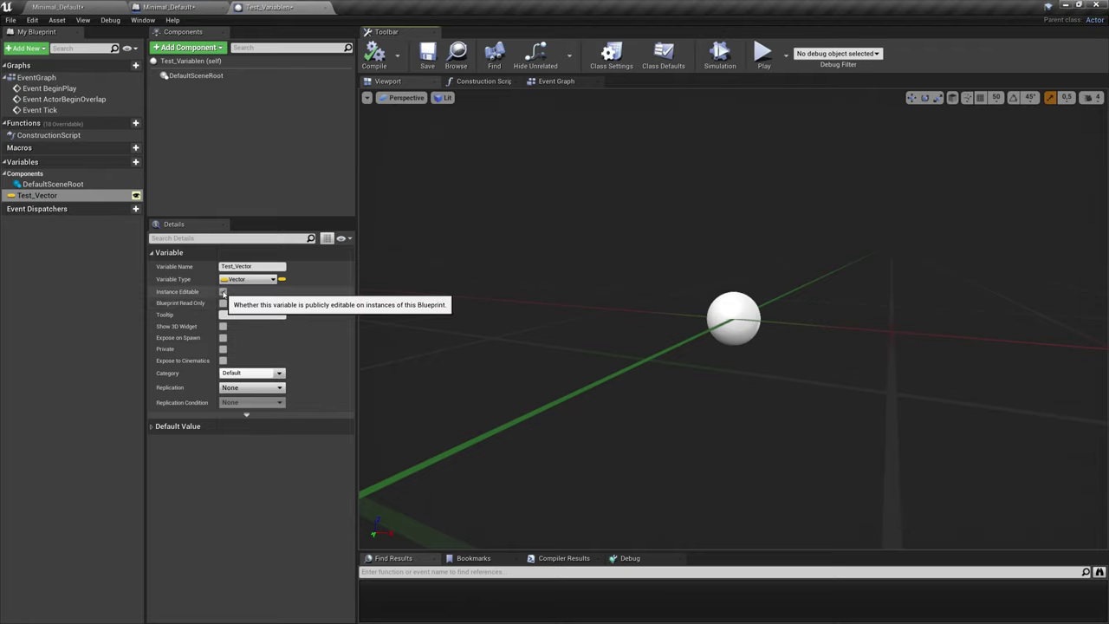
Make Test_Vector private, then raise the placed sphere and shift it along X
left_click(223, 349)
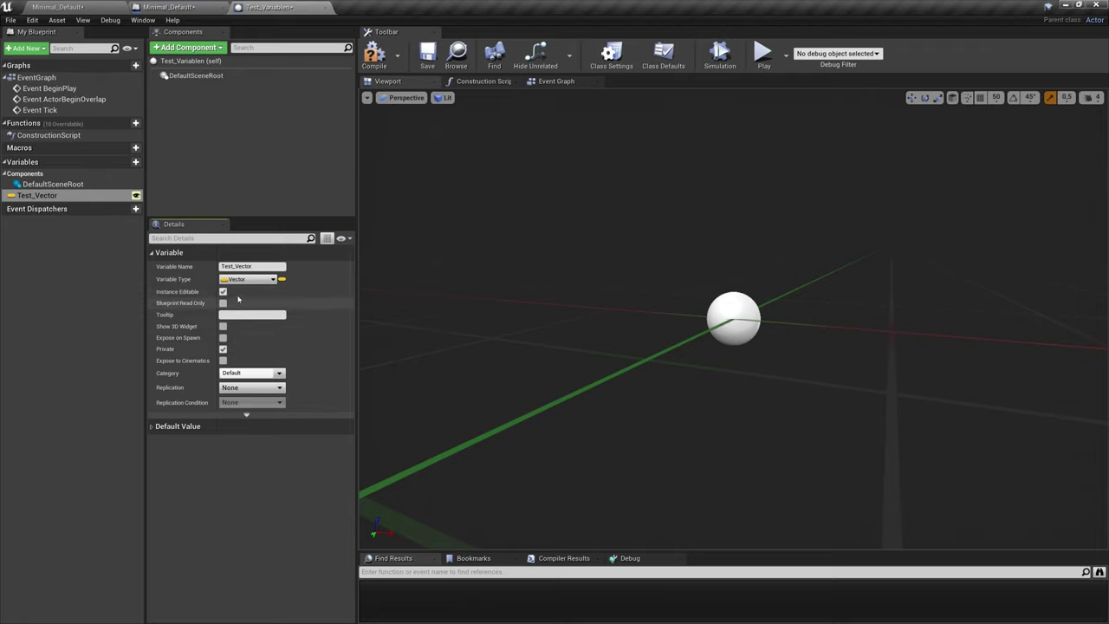
left_click(107, 8)
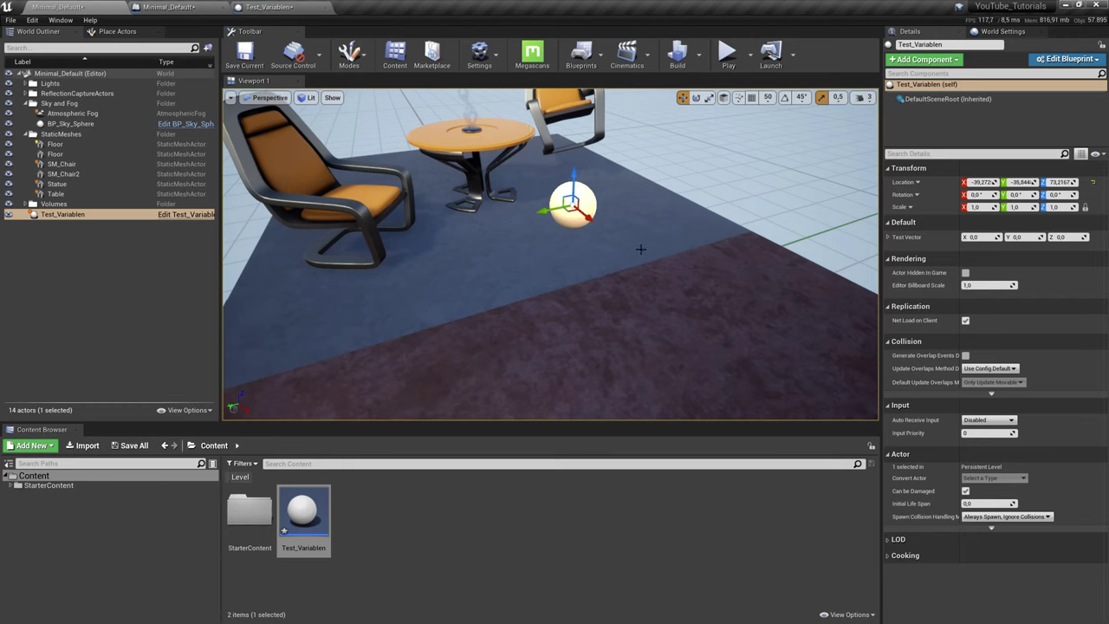
left_click_drag(572, 179, 574, 160)
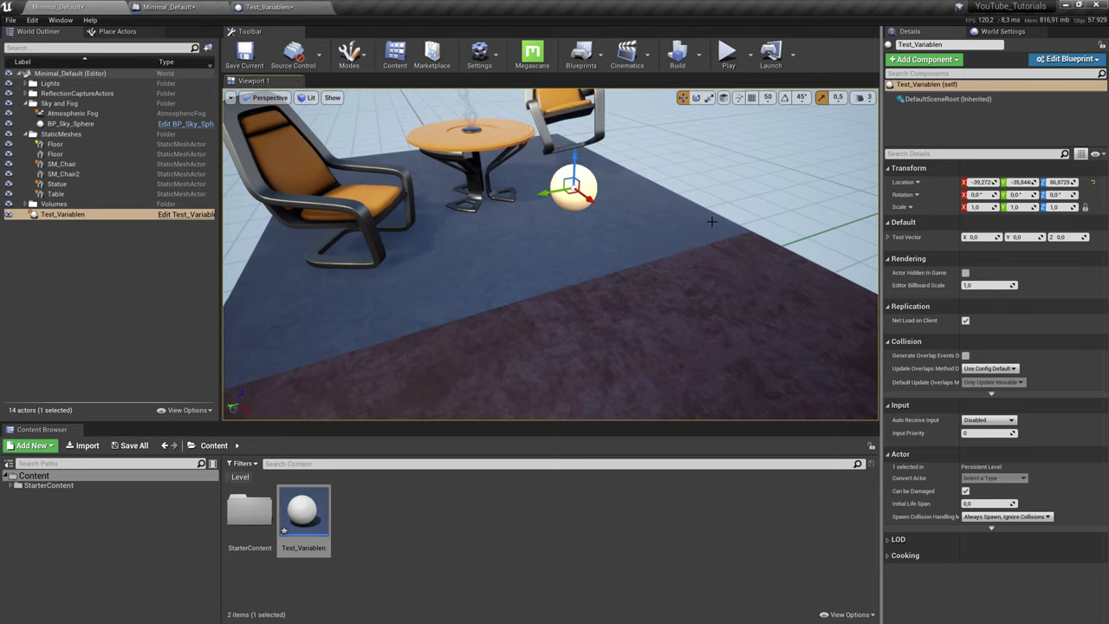
left_click_drag(589, 201, 608, 215)
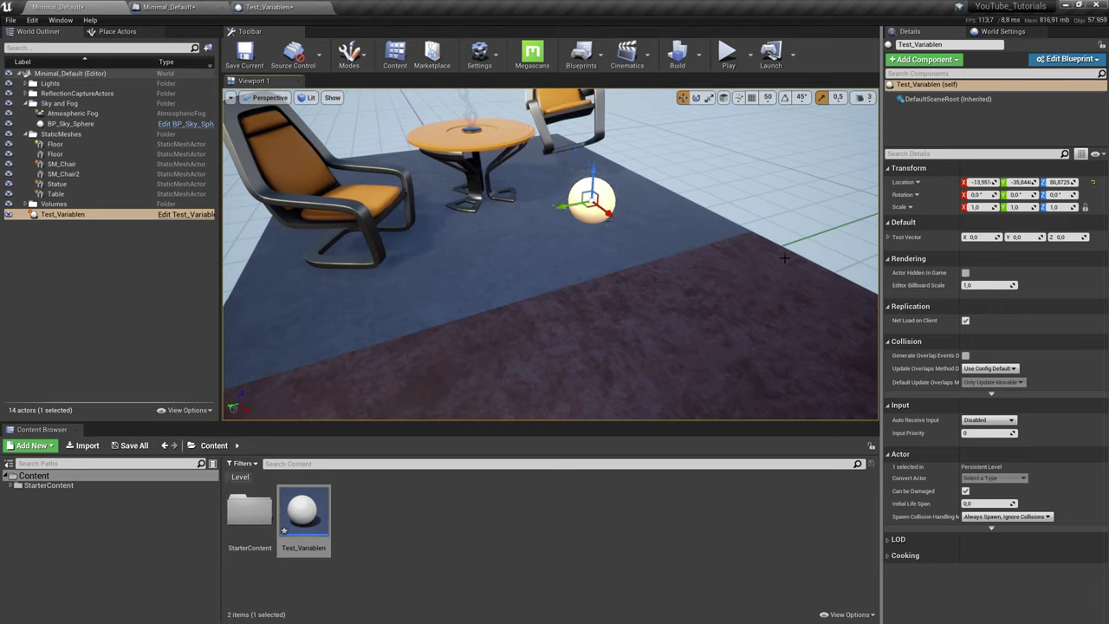
left_click(260, 7)
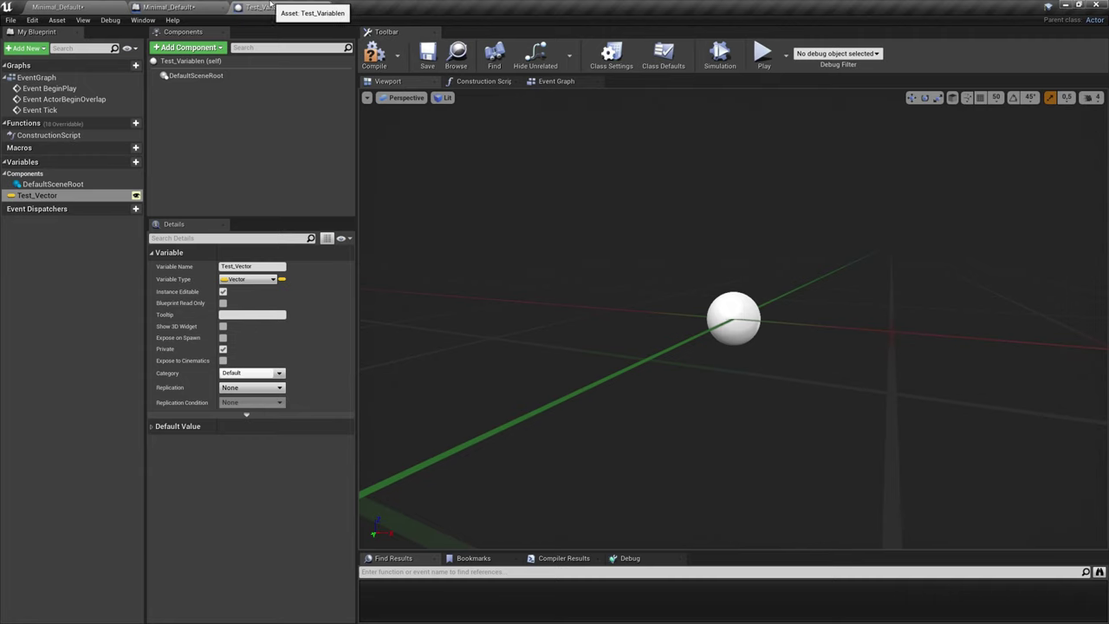
mouse_move(224, 326)
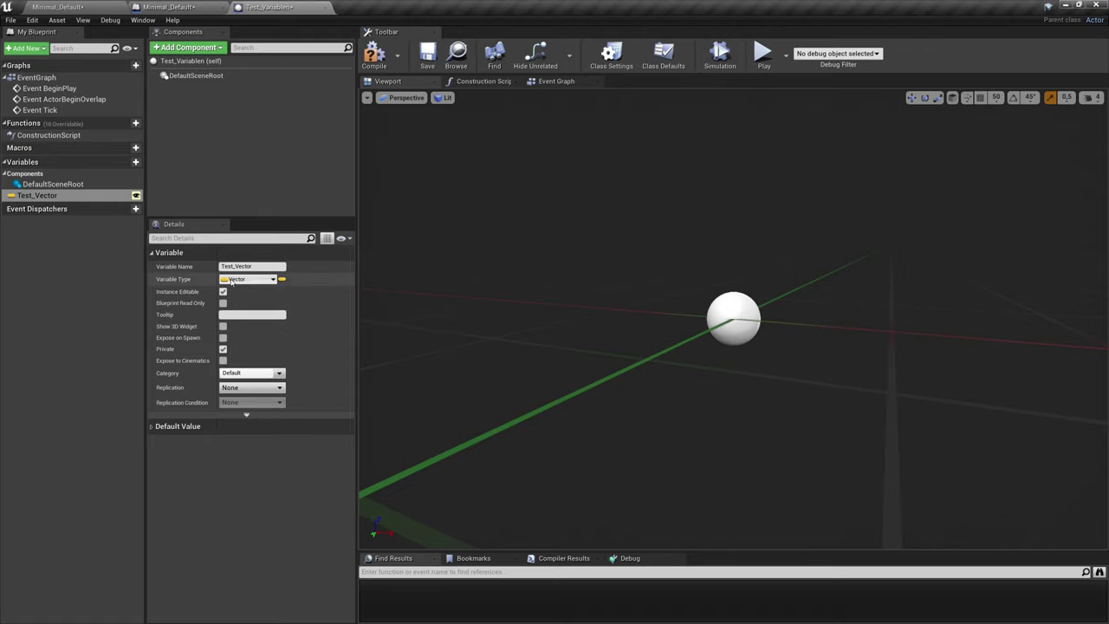
Show Test_Vector as a 3D widget, then compile and save the blueprint
left_click(223, 326)
left_click(373, 57)
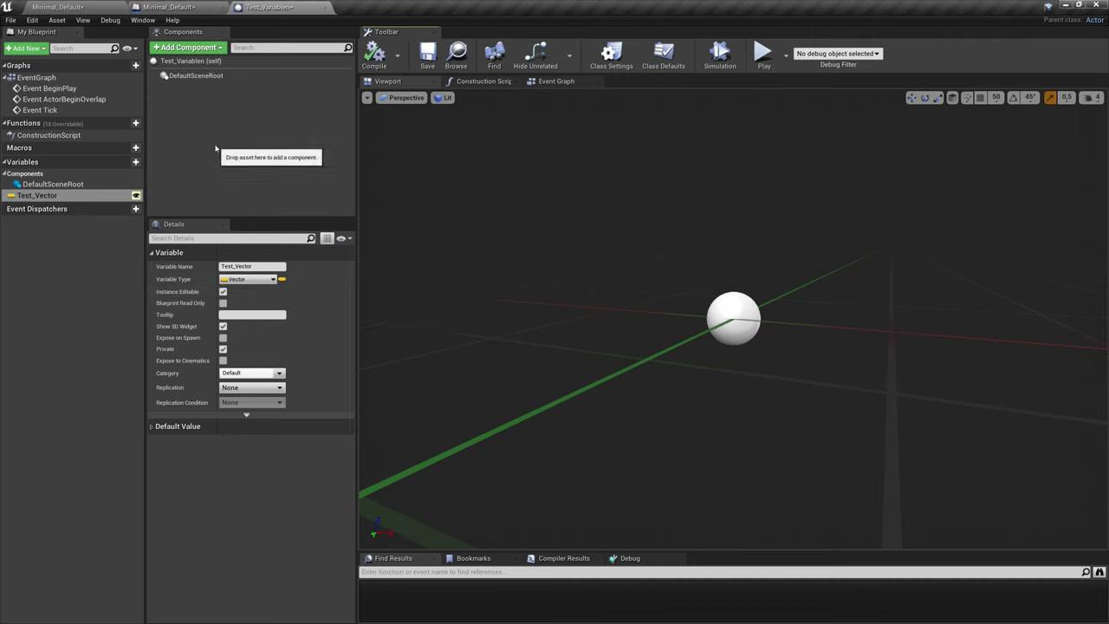
key("ctrl+s")
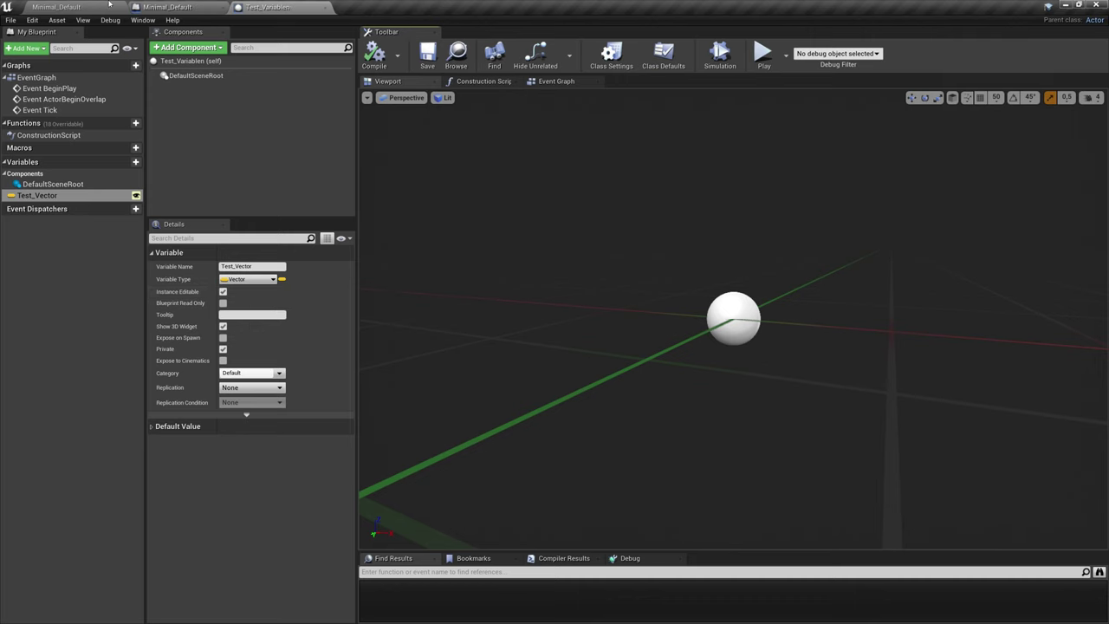
Drag the Test Vector point away from the sphere to about Y 38.63, Z 19.78
left_click(93, 5)
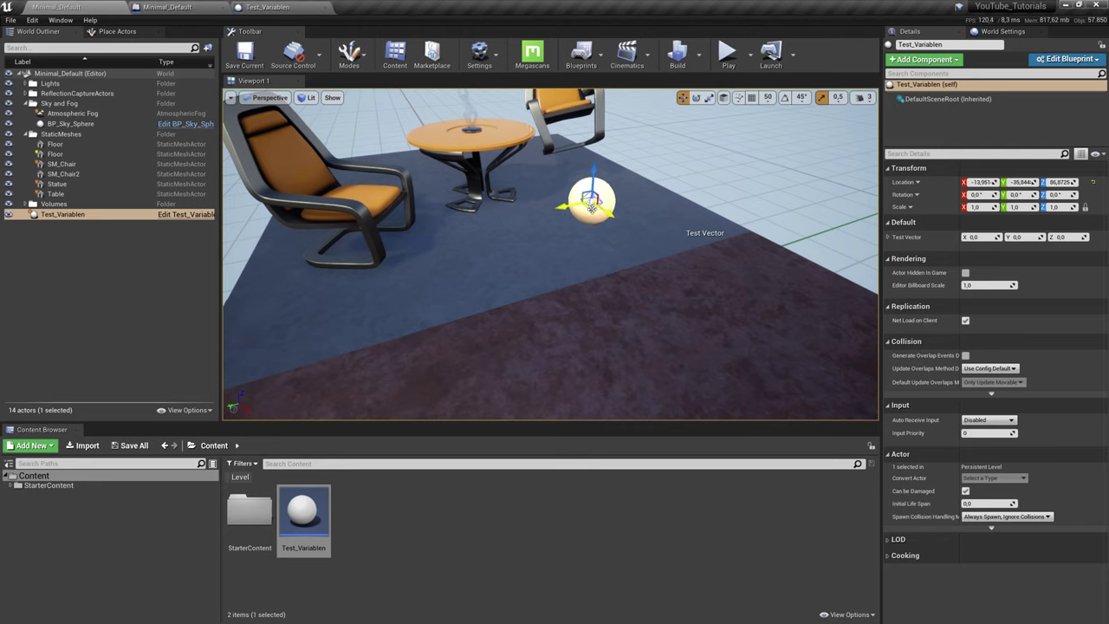
left_click(593, 206)
mouse_move(565, 214)
left_mouse_down()
mouse_move(510, 217)
mouse_move(590, 199)
mouse_move(593, 158)
mouse_move(575, 181)
left_mouse_up()
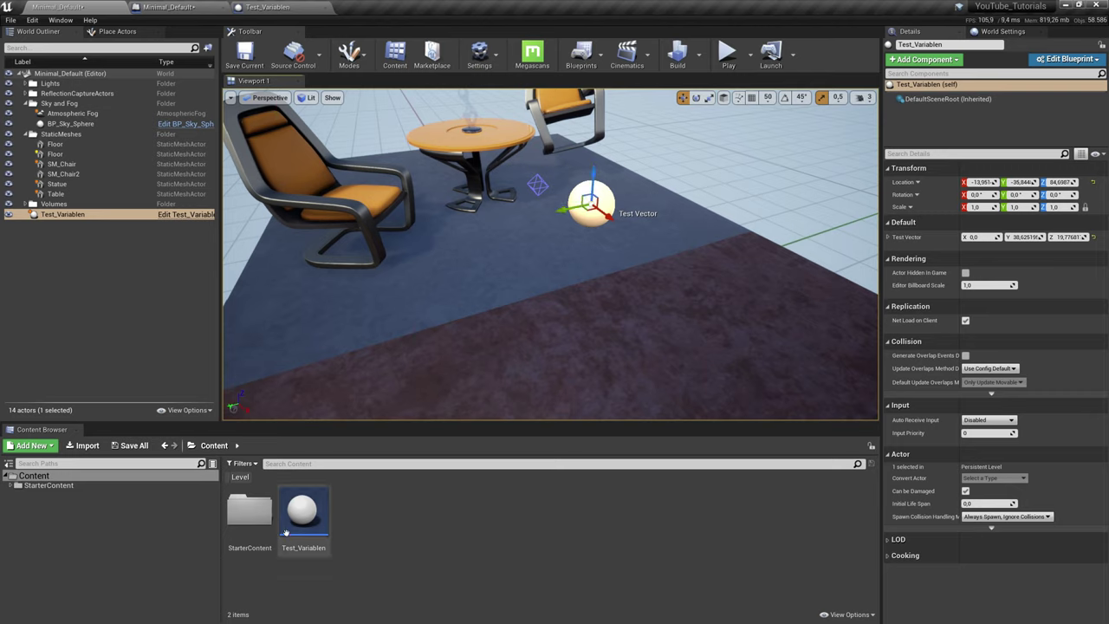
Raise the Test Vector widget and nudge its Z value up slightly
left_click(537, 185)
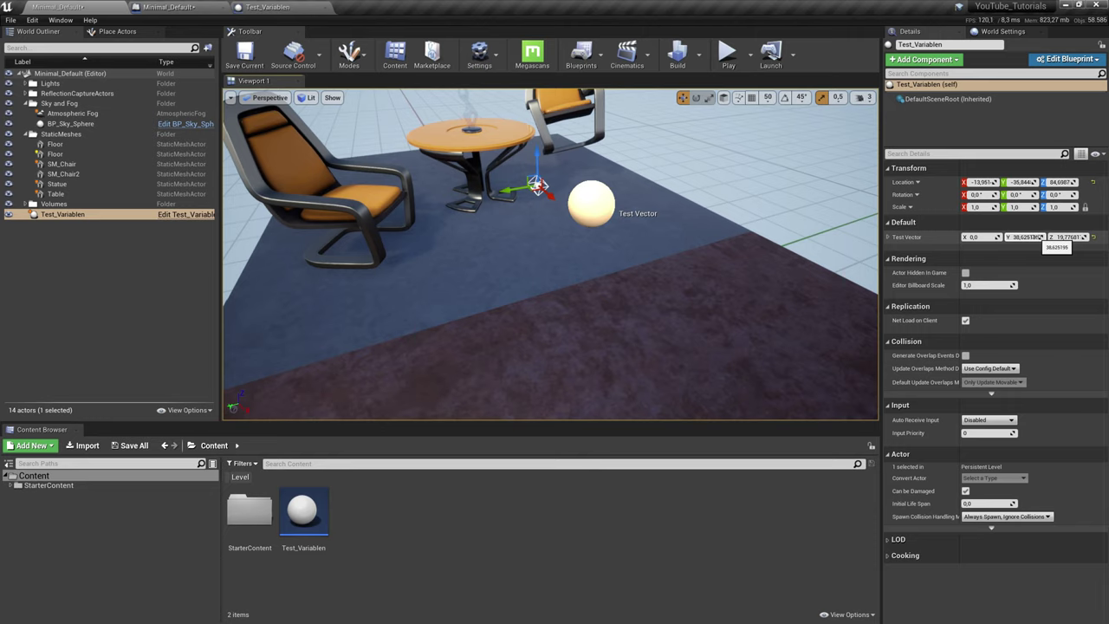
mouse_move(537, 187)
left_mouse_down()
mouse_move(538, 174)
mouse_move(505, 179)
mouse_move(540, 193)
mouse_move(534, 183)
left_mouse_up()
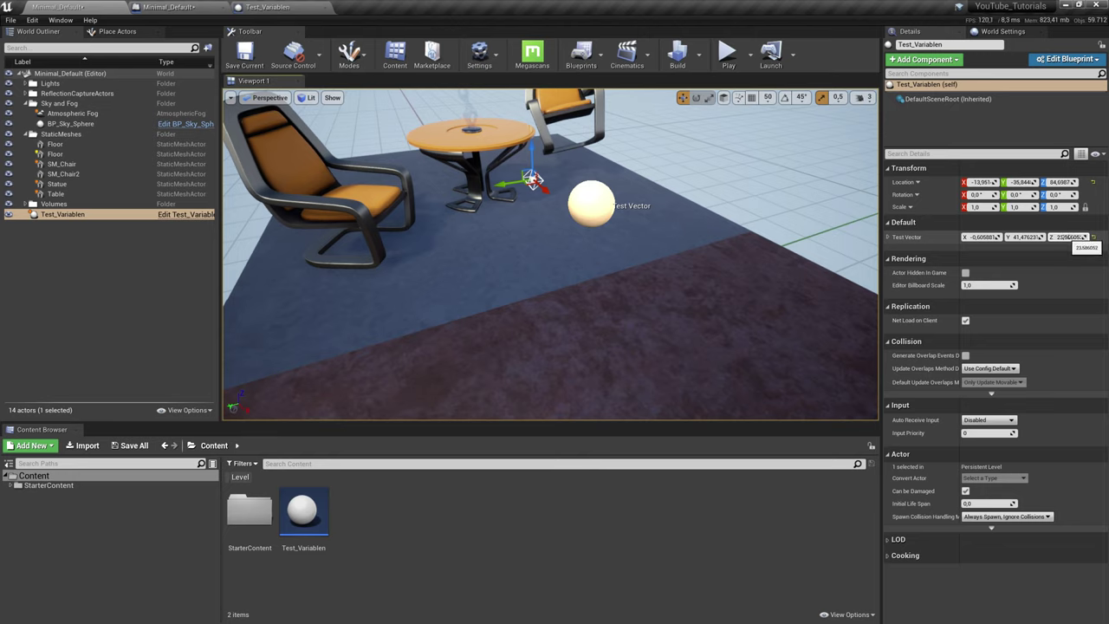
left_click_drag(1066, 236, 1079, 237)
mouse_move(532, 176)
left_mouse_down()
mouse_move(505, 183)
mouse_move(516, 182)
left_mouse_up()
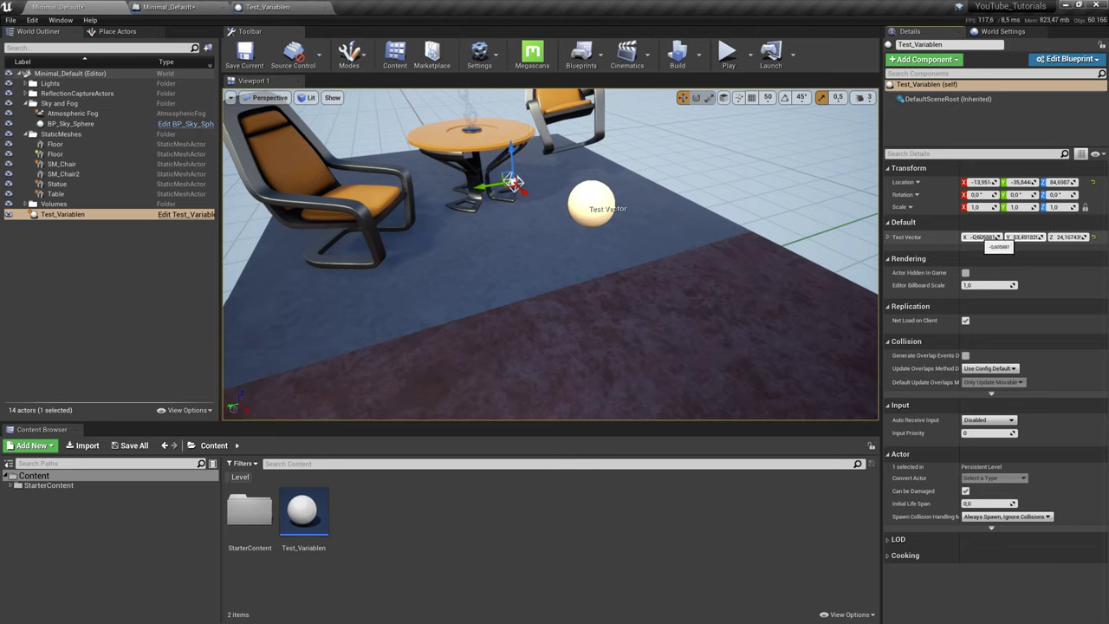
Set Test Vector Y to 50, drag it along Y, then return to the Test_Variablen Blueprint
left_click(1023, 237)
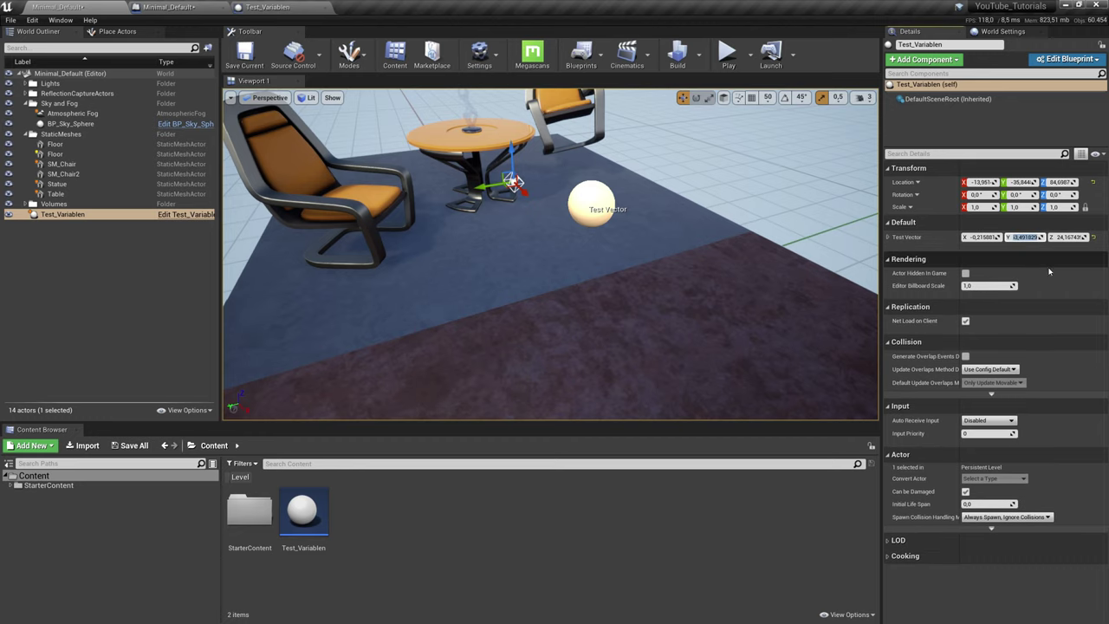
type("50")
key("Return")
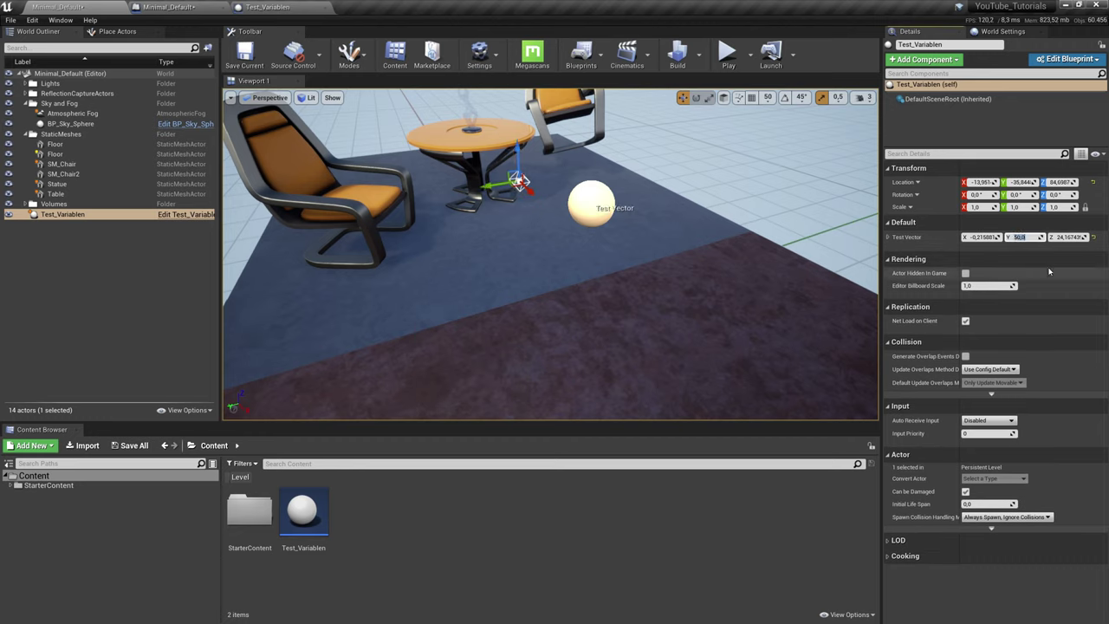
left_click_drag(503, 184, 524, 181)
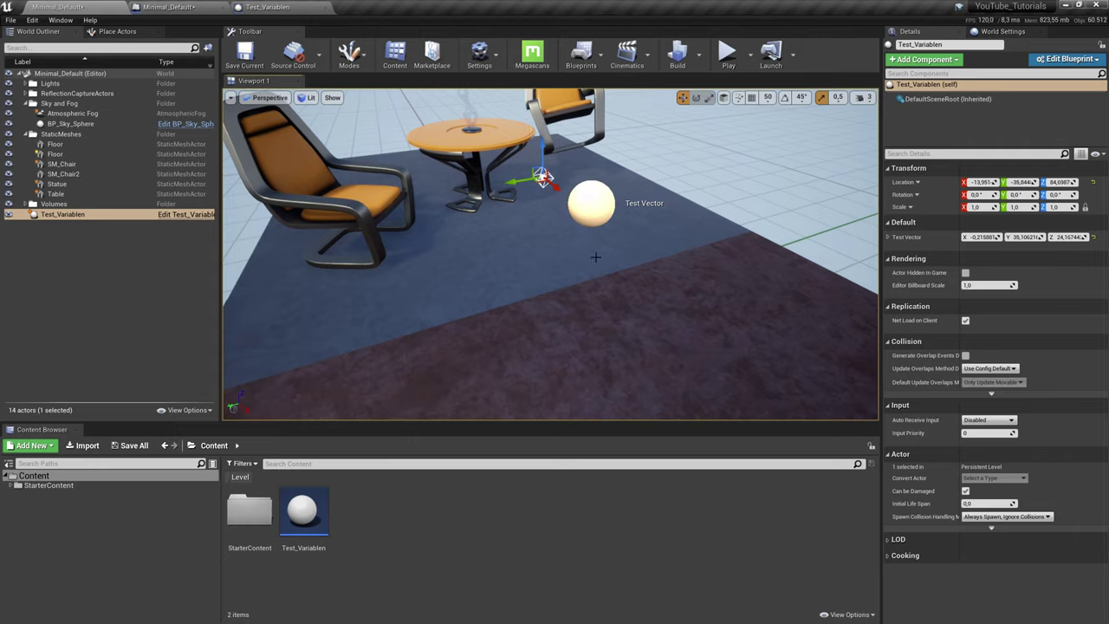
left_click(269, 6)
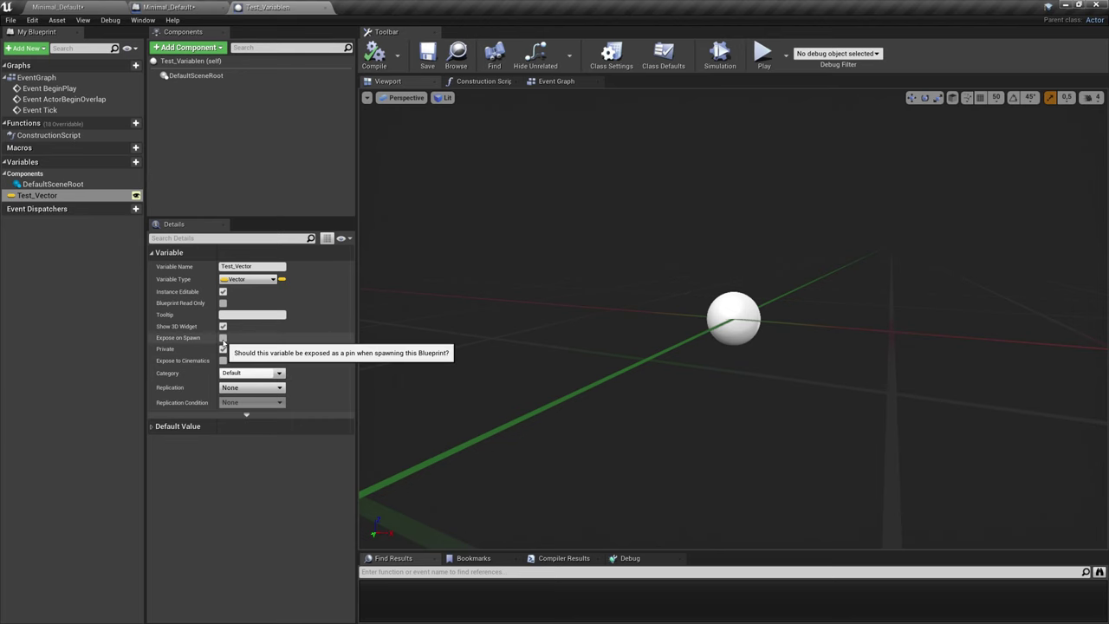
Enable Expose on Spawn for Test_Vector and compile the Blueprint
left_click(223, 338)
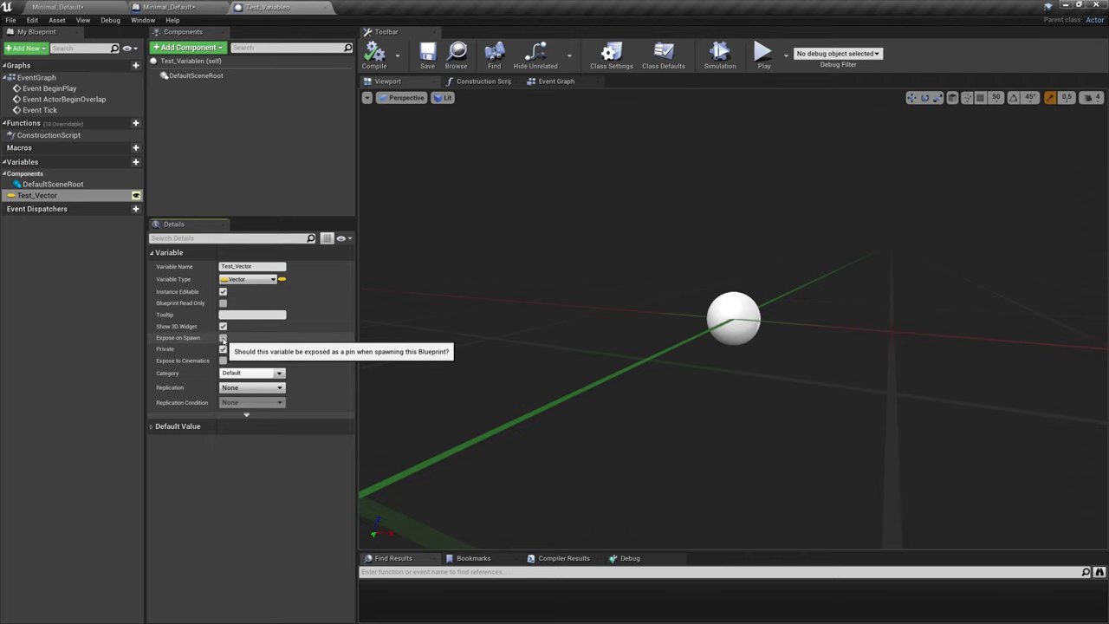
left_click(375, 57)
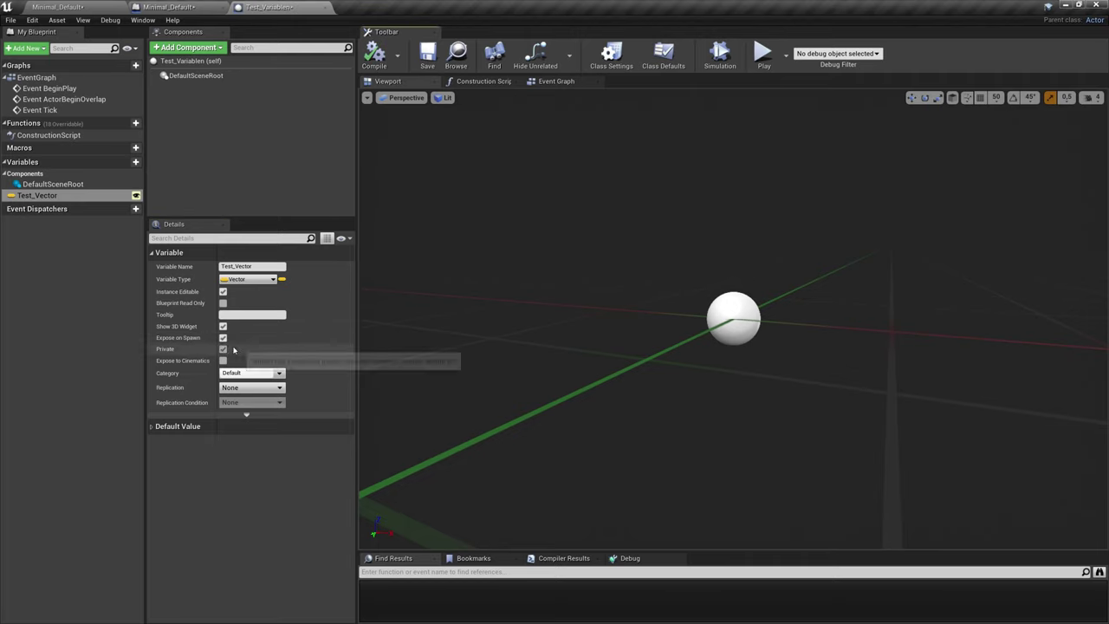
left_click(169, 7)
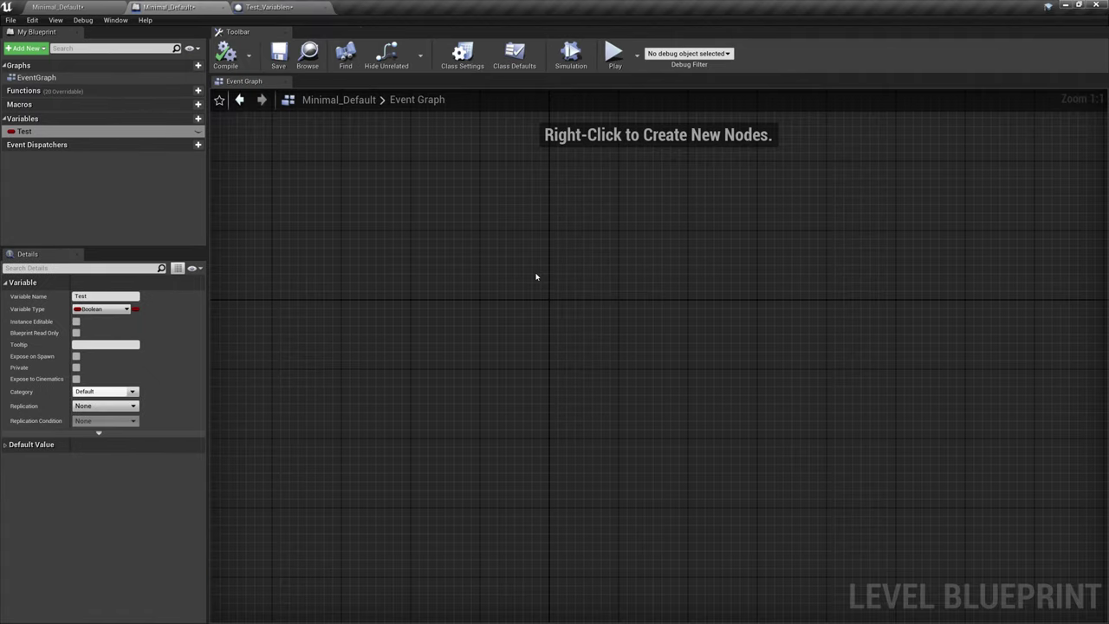
Add an Event BeginPlay node to the Level Blueprint graph
right_click(585, 301)
type("begio")
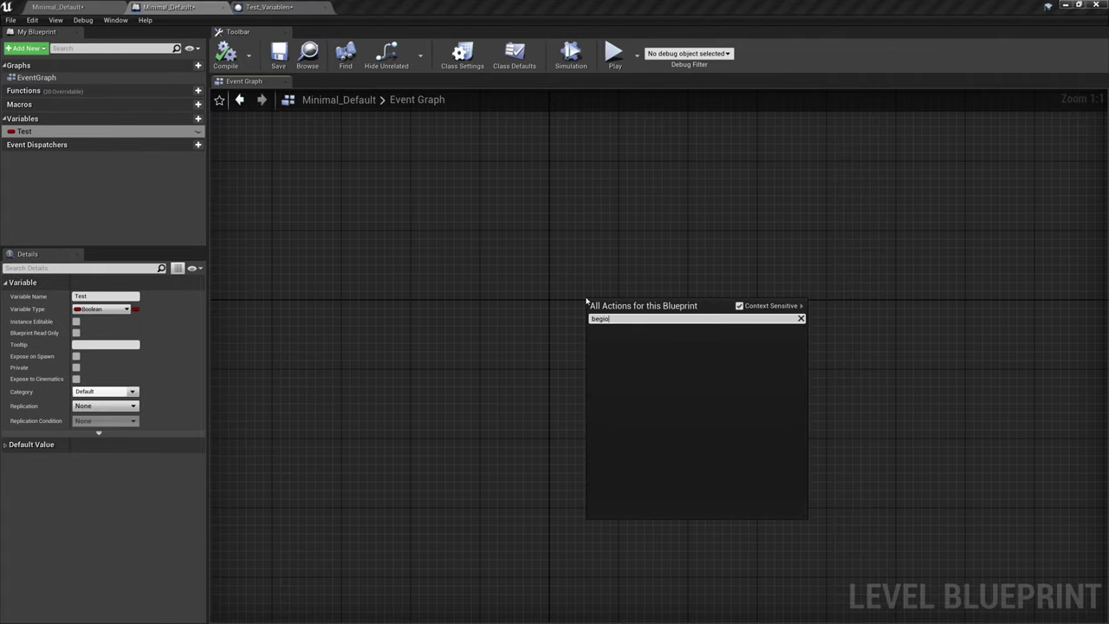
key("BackSpace")
key("BackSpace")
type("n")
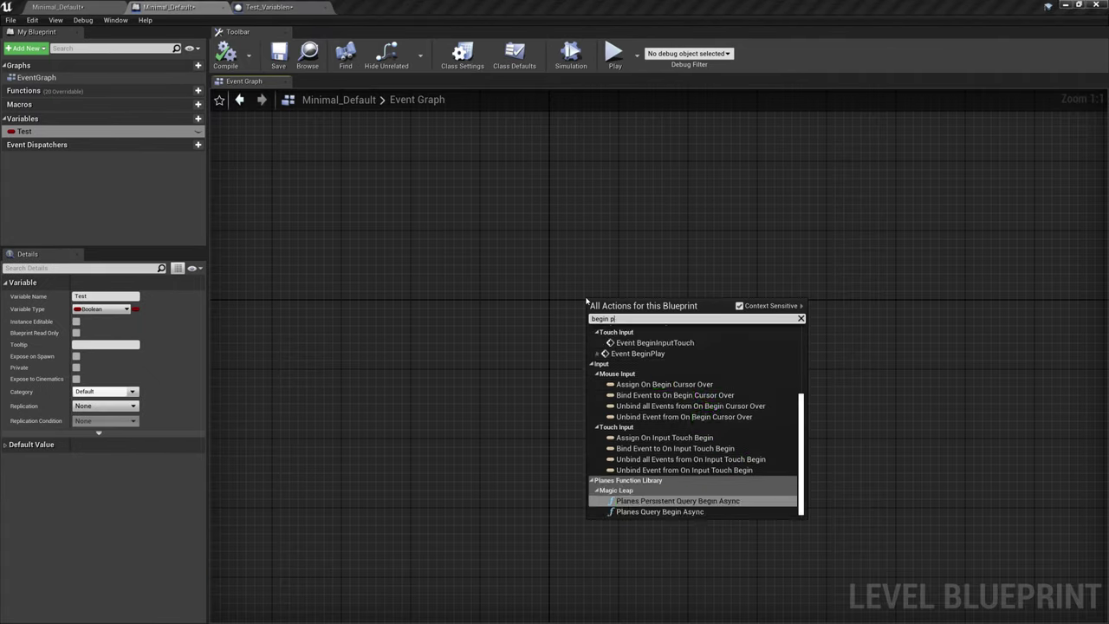
type("play")
key("Return")
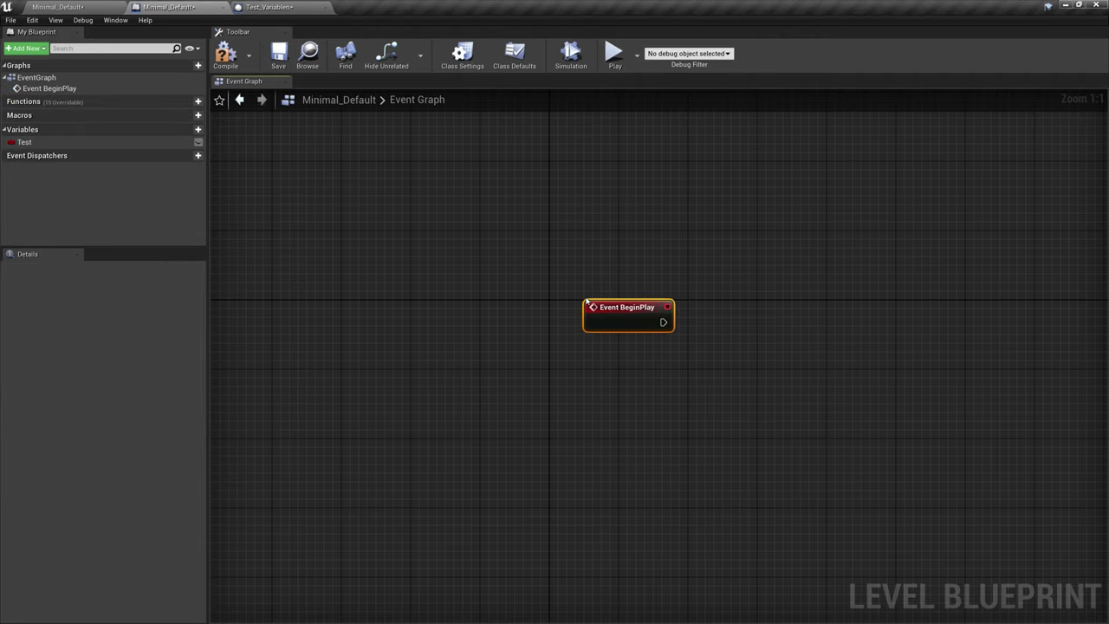
Wire BeginPlay to a Spawn Actor from Class node with Class set to Test_Variablen
mouse_move(635, 305)
left_mouse_down()
mouse_move(600, 305)
mouse_move(764, 325)
left_mouse_up()
type("spawn act")
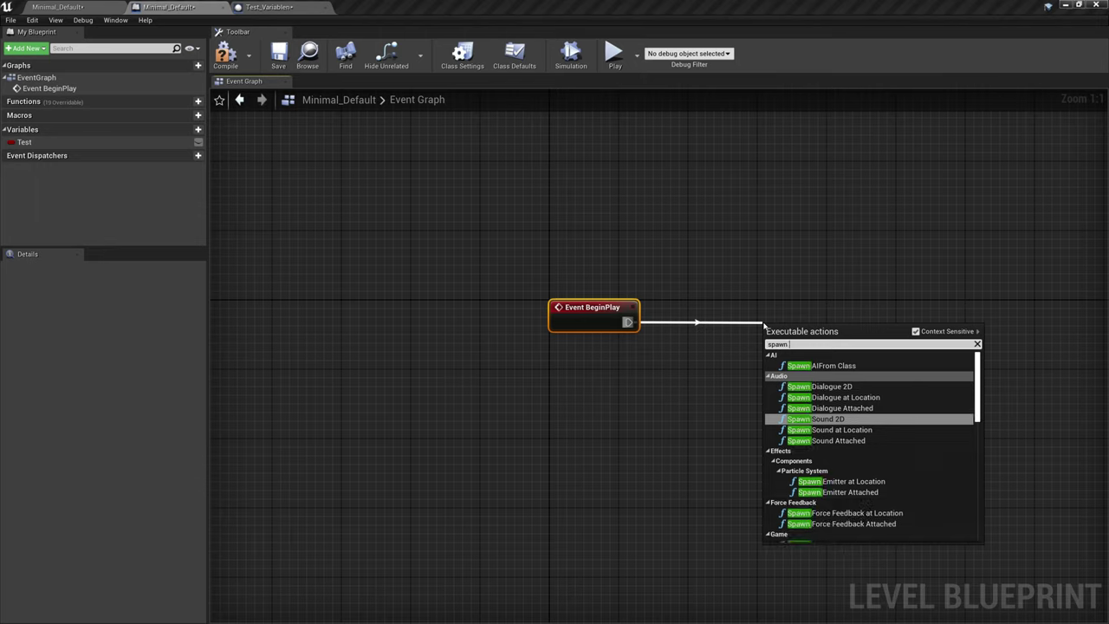
key("Up")
key("Return")
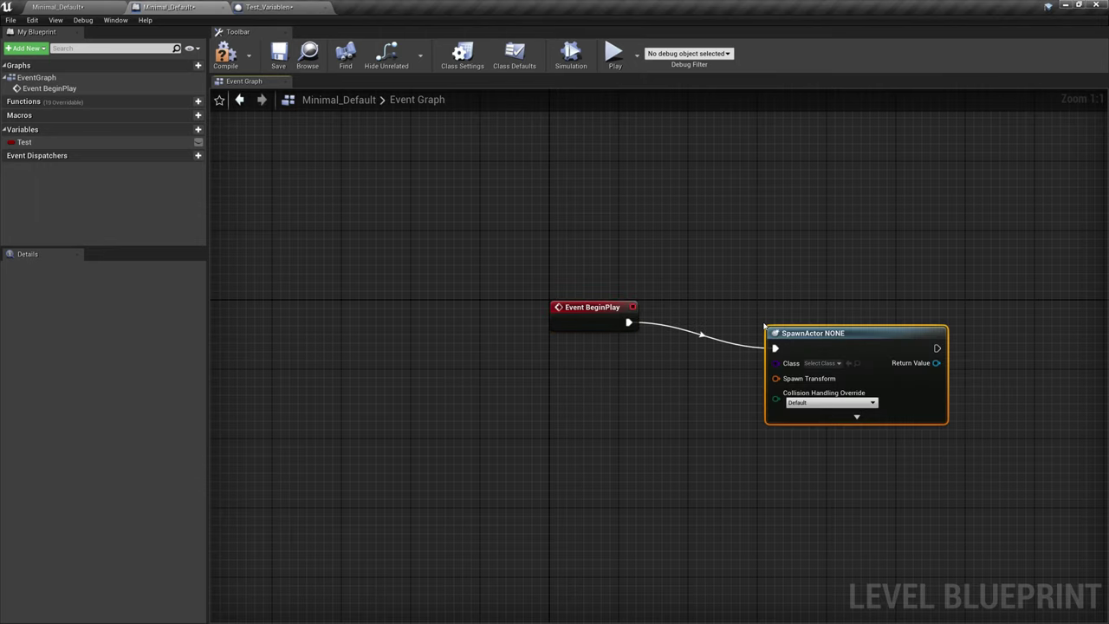
right_click_drag(673, 342, 423, 312)
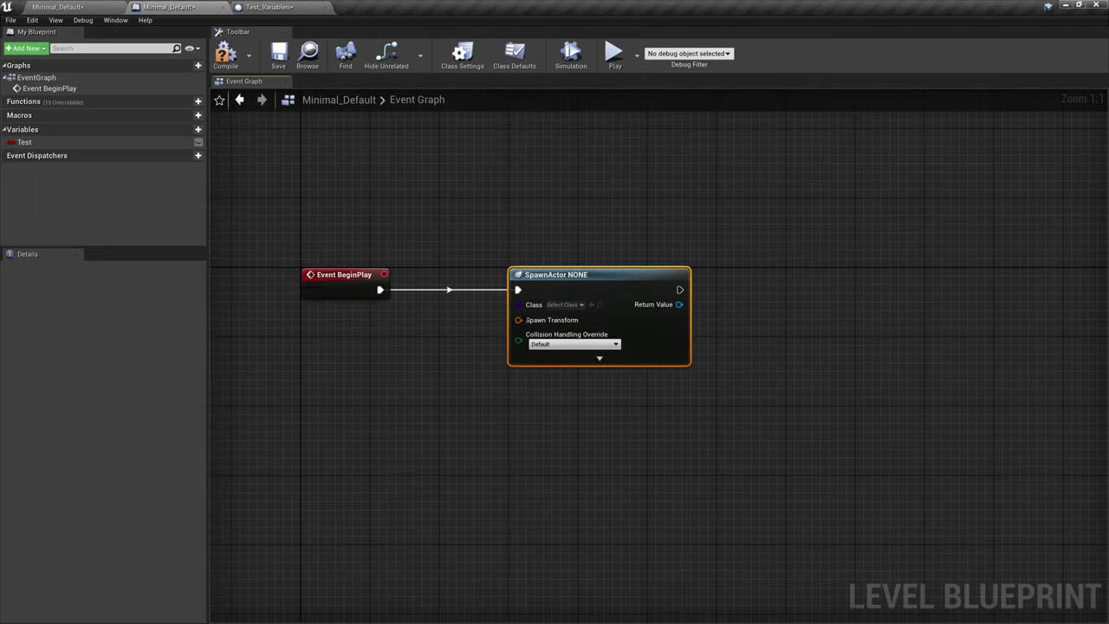
left_click(563, 305)
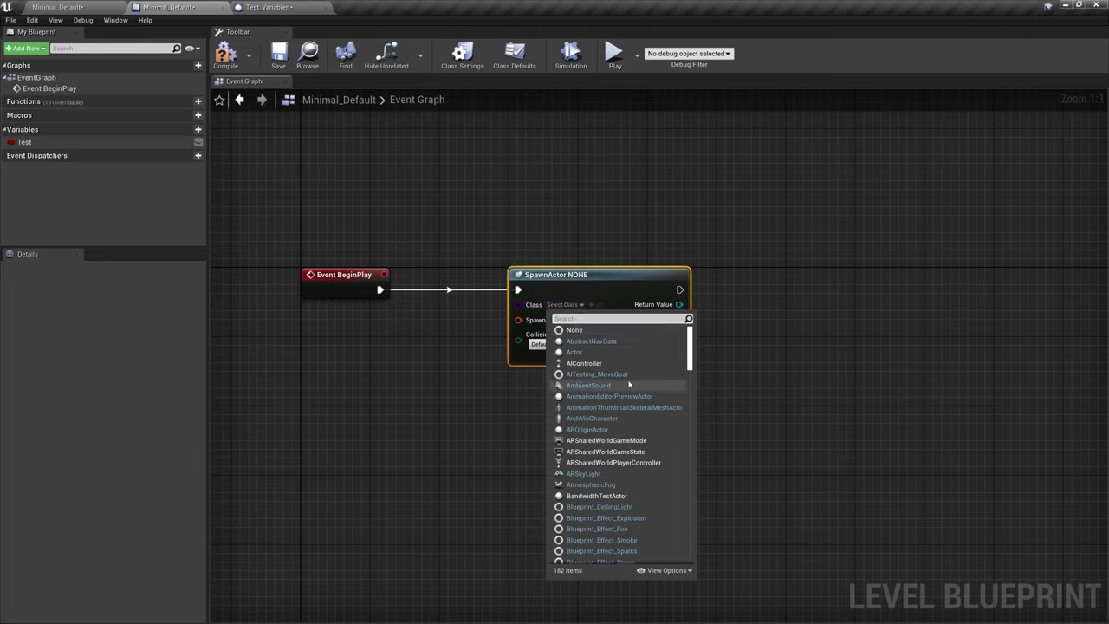
type("tes")
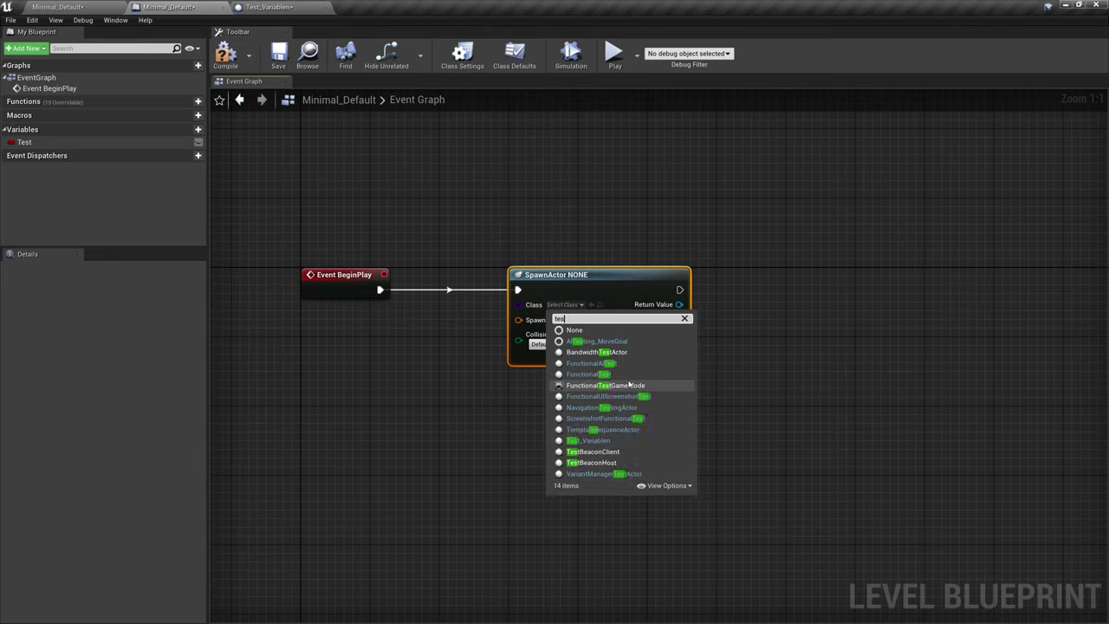
type("t va")
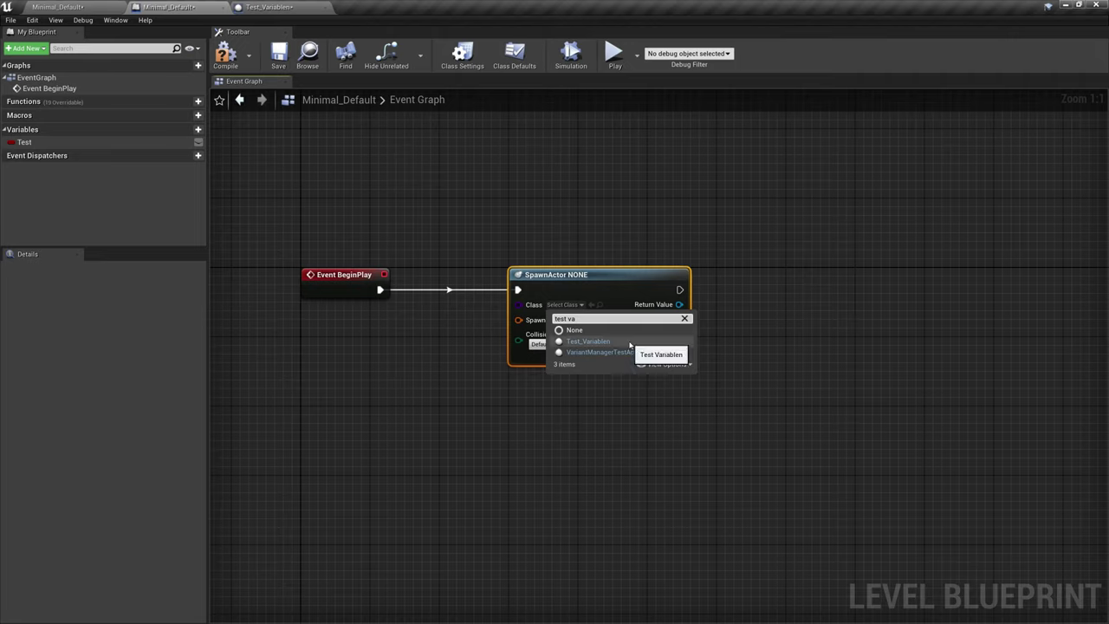
left_click(630, 343)
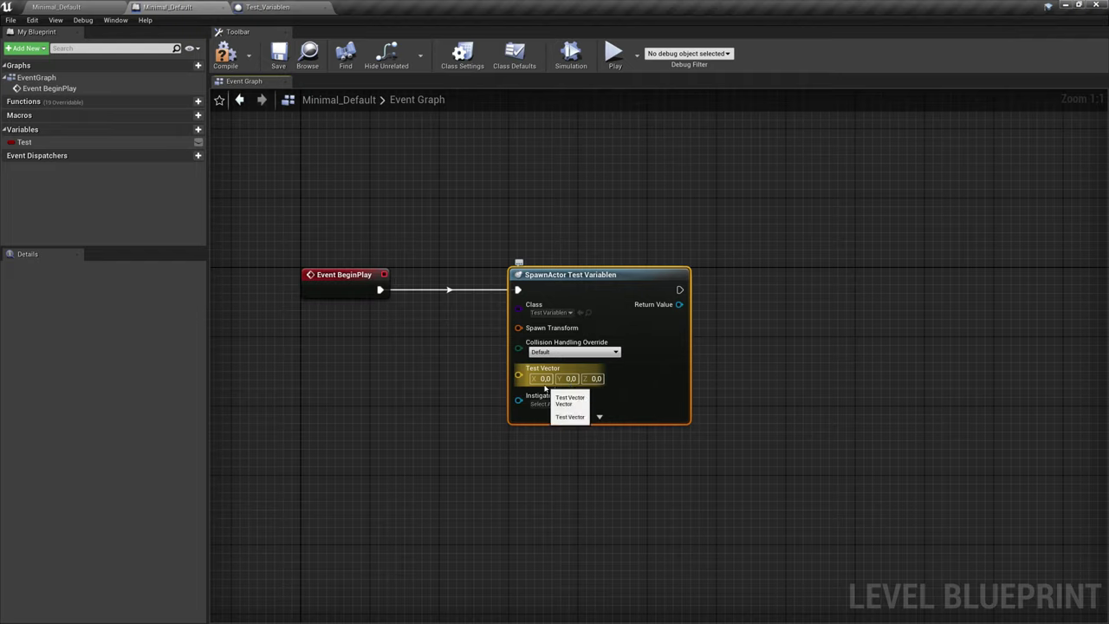
left_click(426, 363)
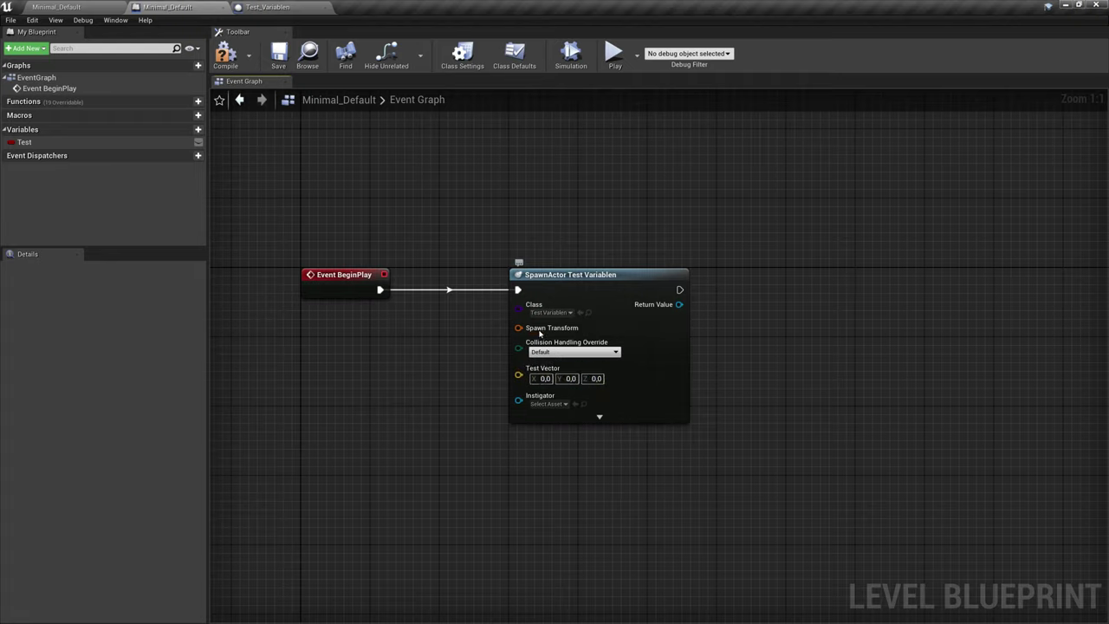
Split the SpawnActor node's Spawn Transform pin into Location, Rotation and Scale
right_click(539, 332)
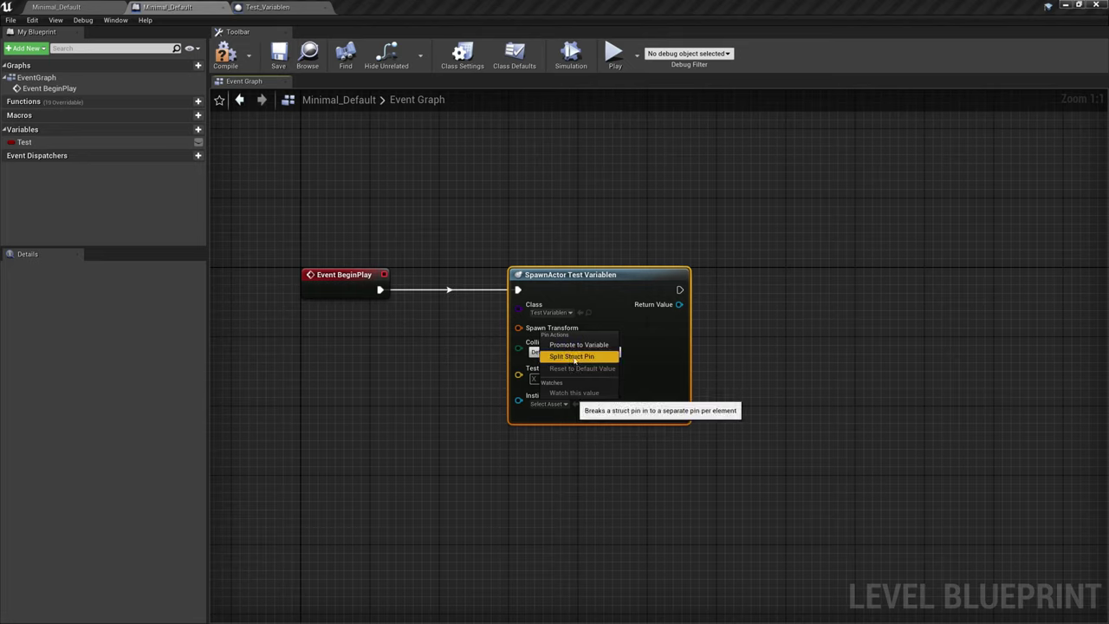
left_click(468, 366)
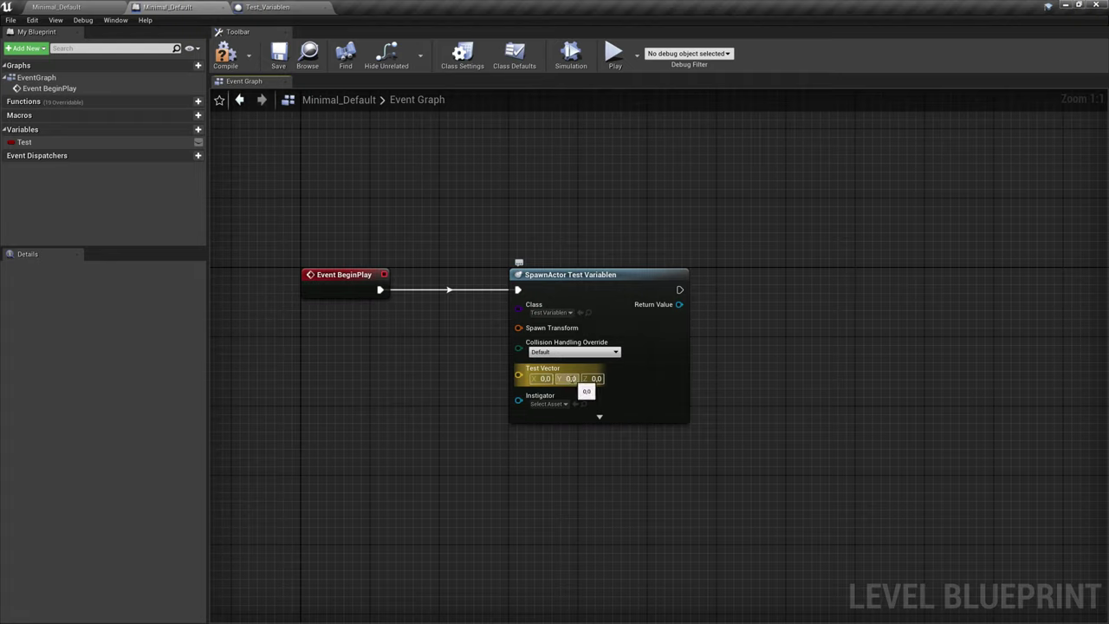
right_click(539, 333)
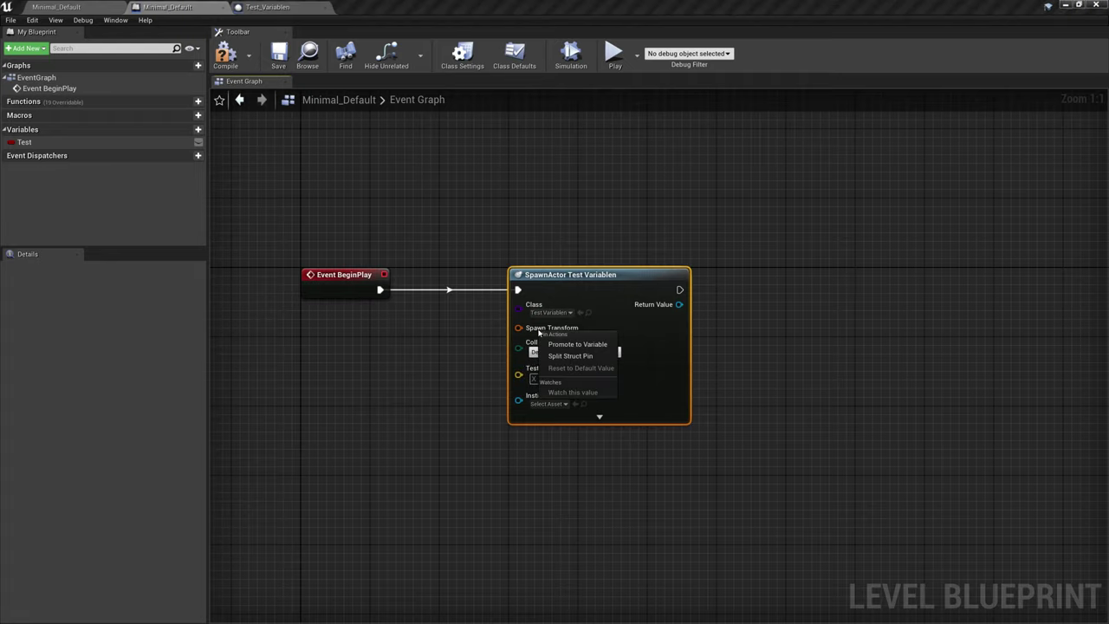
left_click(568, 356)
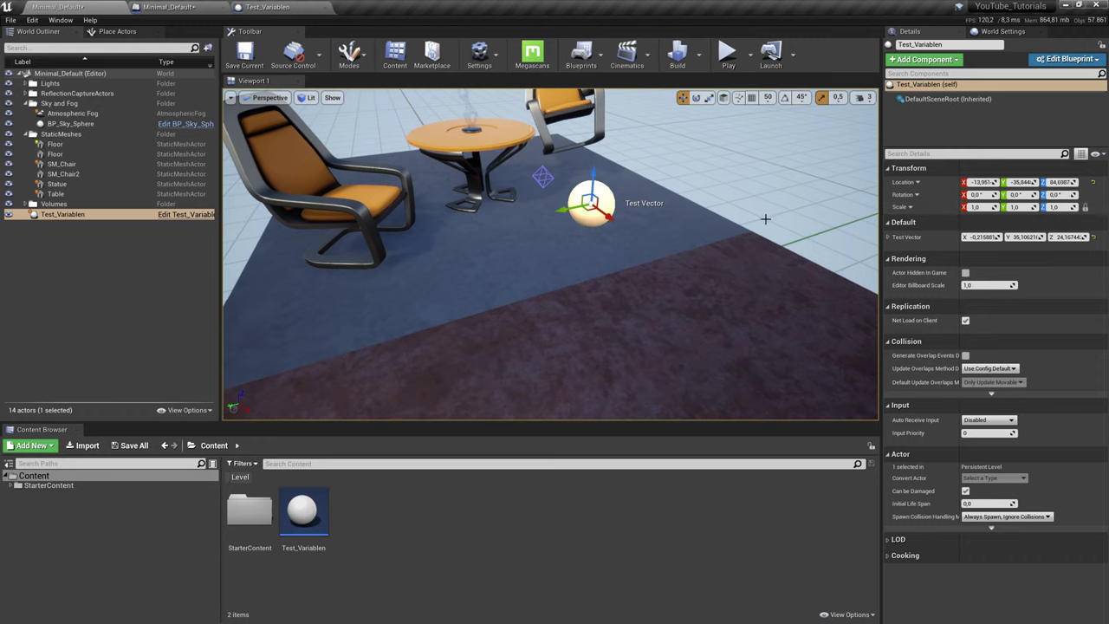
Scale SM_Chair2 to three times its length along Y, turning it into a bench
left_click(348, 192)
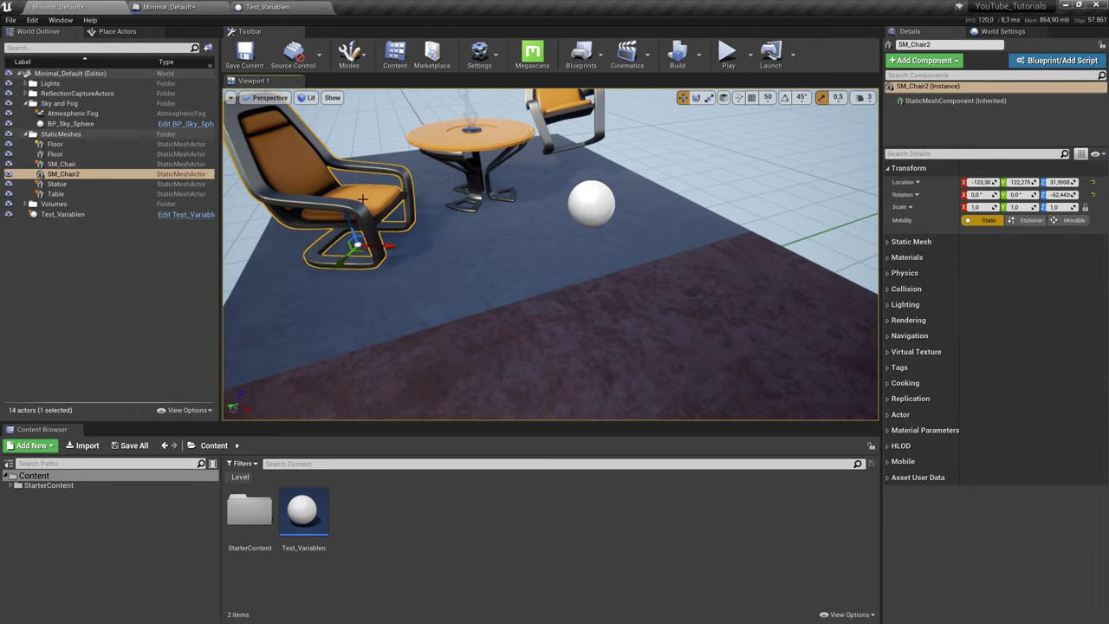
left_click_drag(362, 199, 412, 245, "alt")
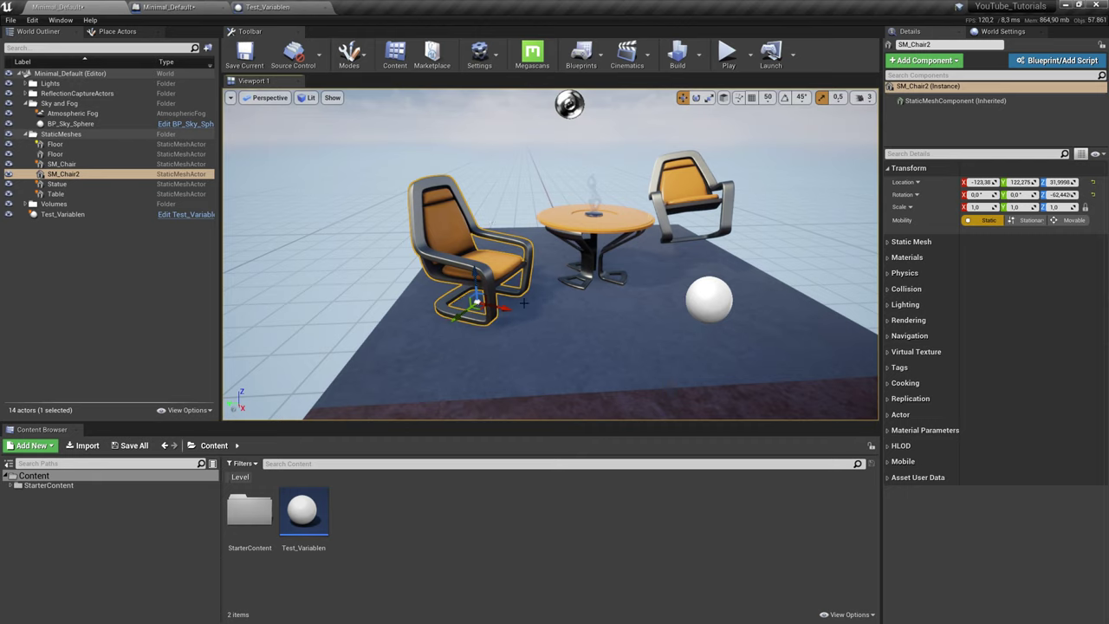
key("e")
key("r")
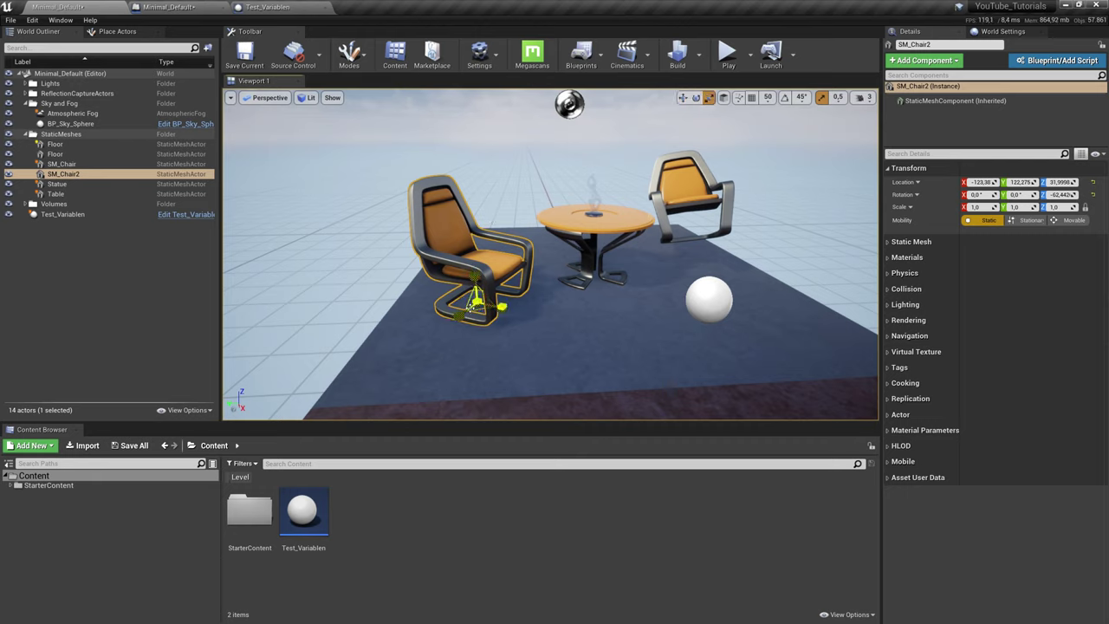
mouse_move(478, 309)
left_mouse_down()
mouse_move(482, 288)
mouse_move(500, 289)
mouse_move(530, 313)
left_mouse_up()
Shrink SM_Chair to half its size, then select the stretched bench
left_click(699, 195)
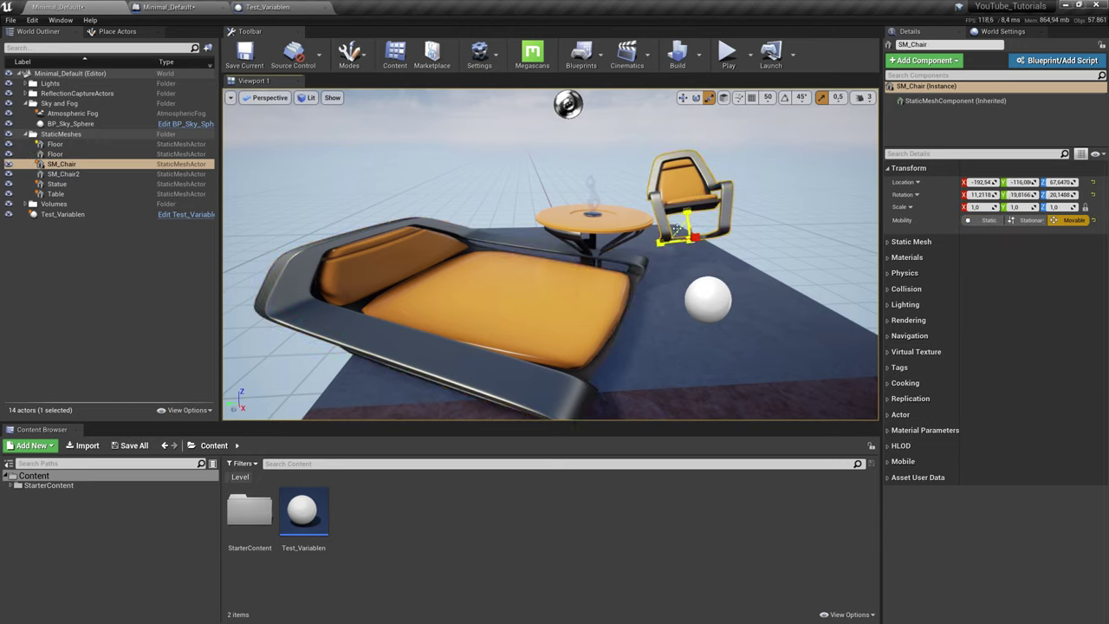
right_click_drag(698, 195, 658, 260)
right_click_drag(354, 339, 355, 339)
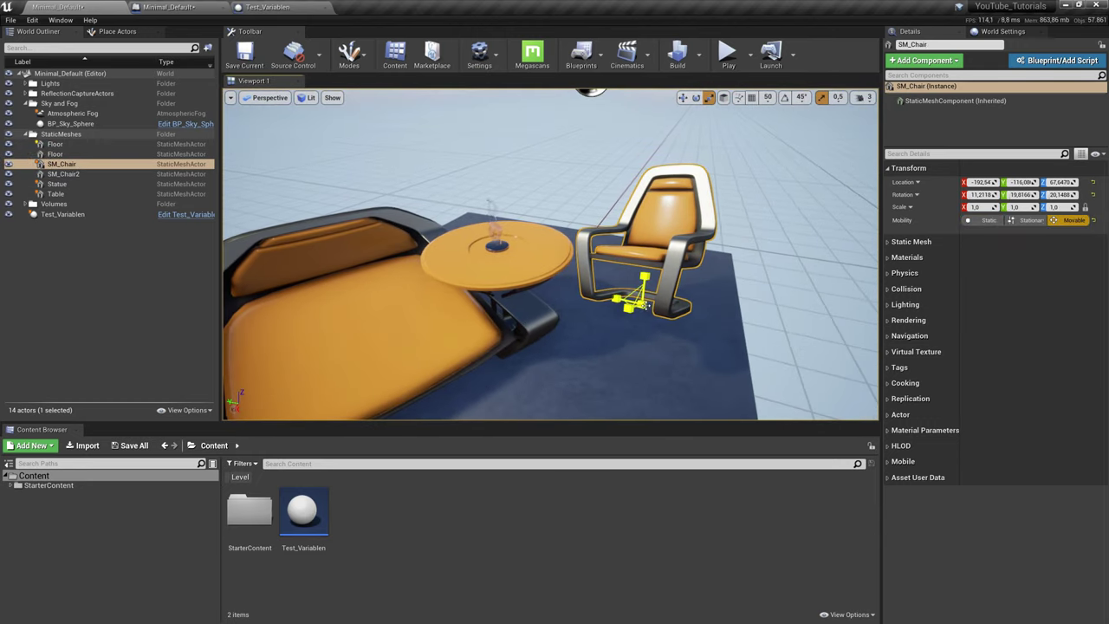
left_click_drag(636, 301, 639, 297)
left_click_drag(638, 303, 442, 320, "alt")
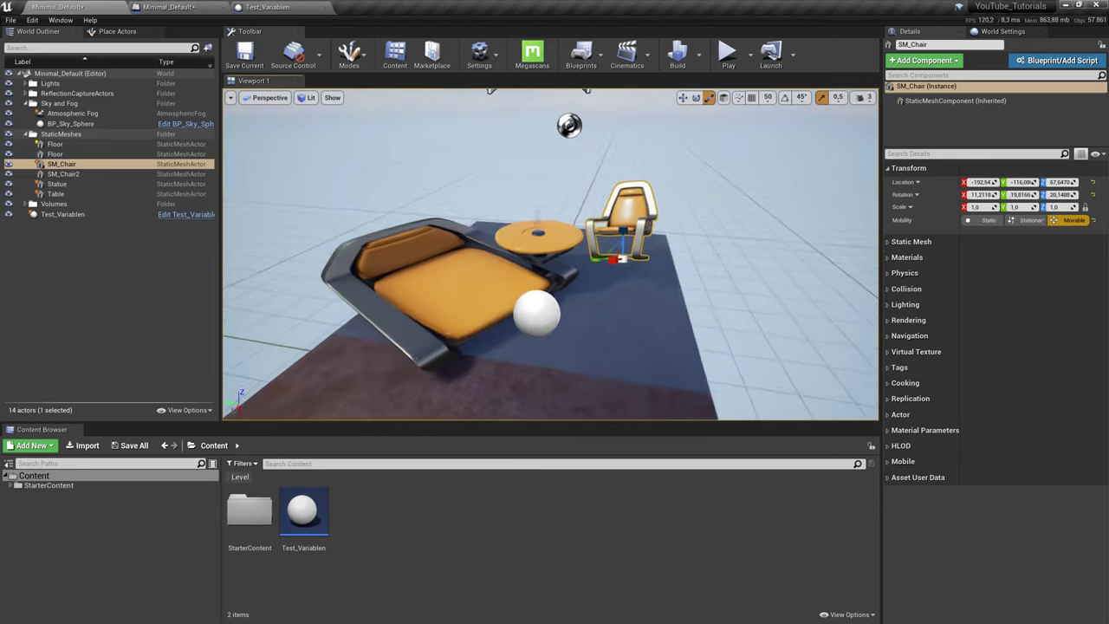
left_click(441, 320)
key("Delete")
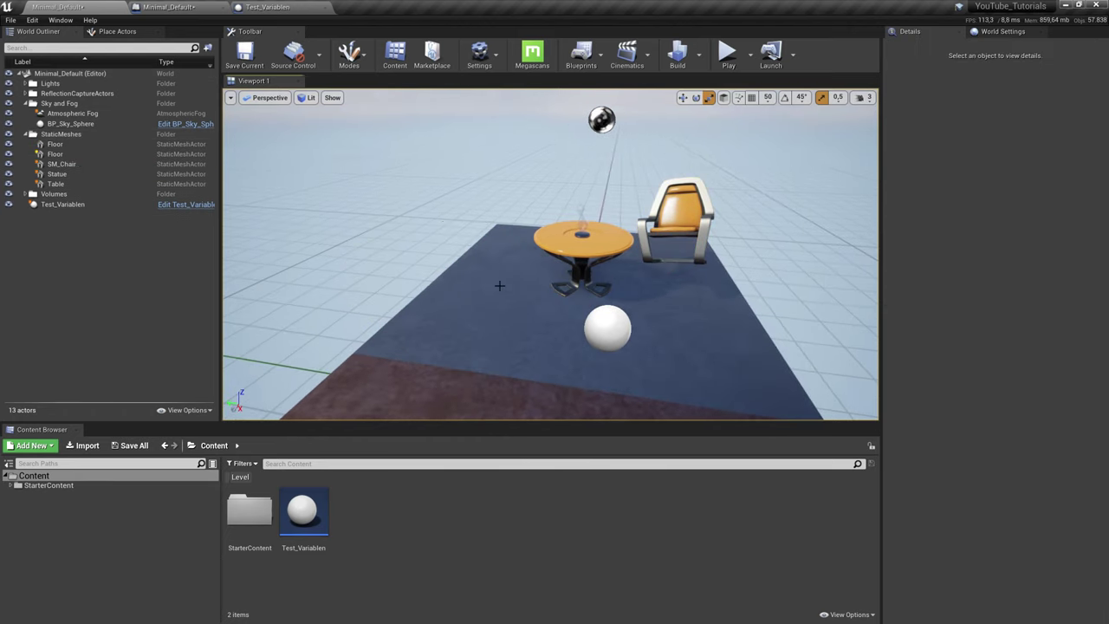
left_click_drag(503, 285, 593, 253, "alt")
left_click(649, 414)
left_click_drag(649, 415, 749, 314, "alt")
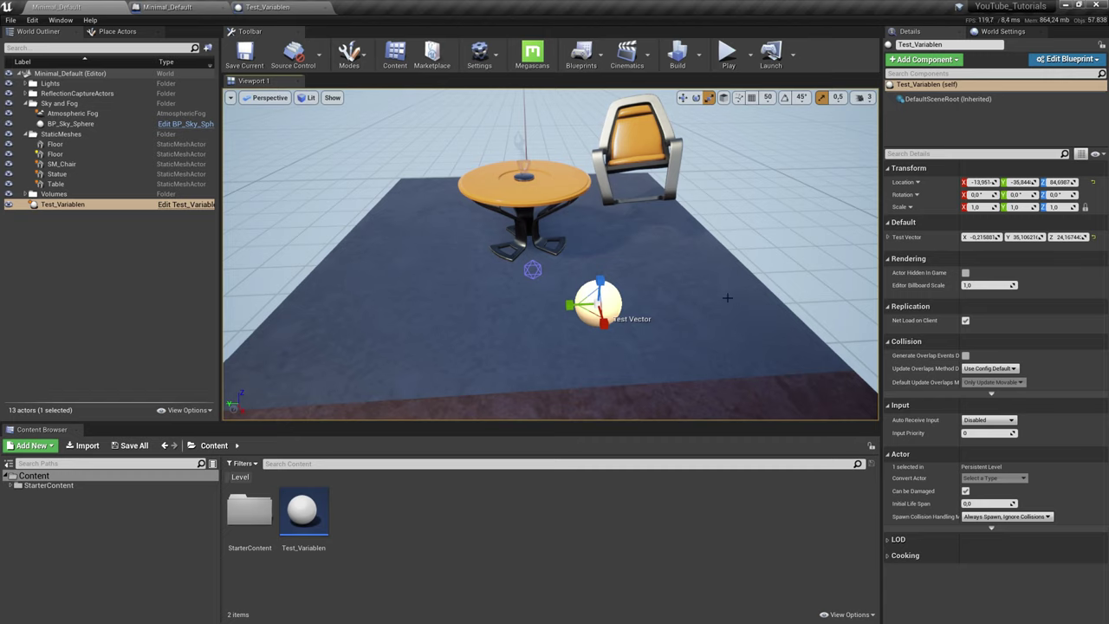
left_click(889, 237)
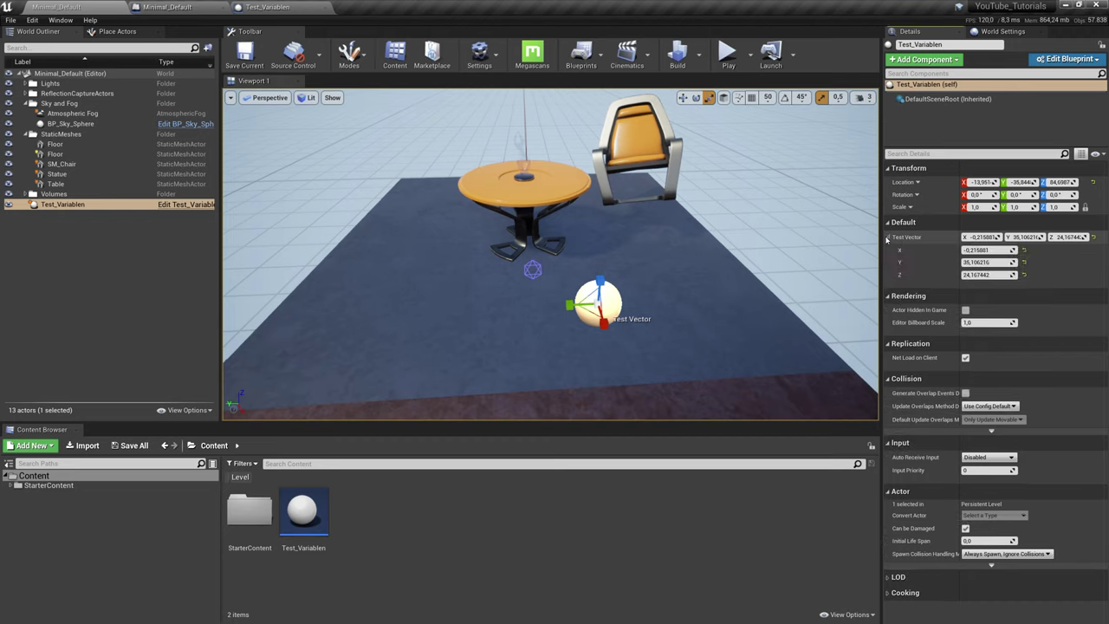
left_click(889, 237)
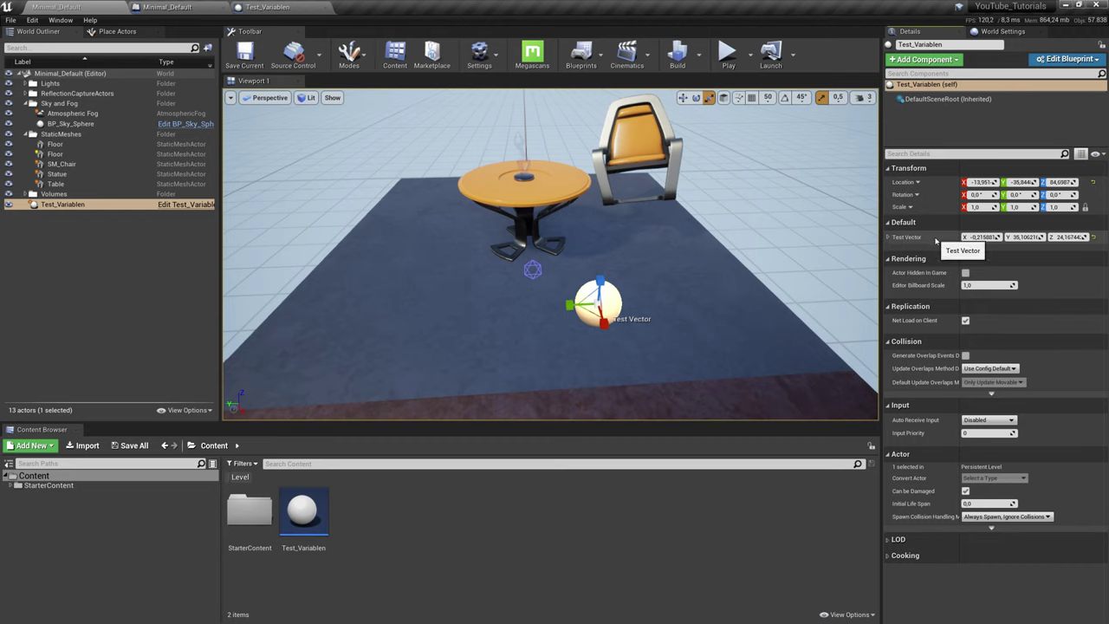